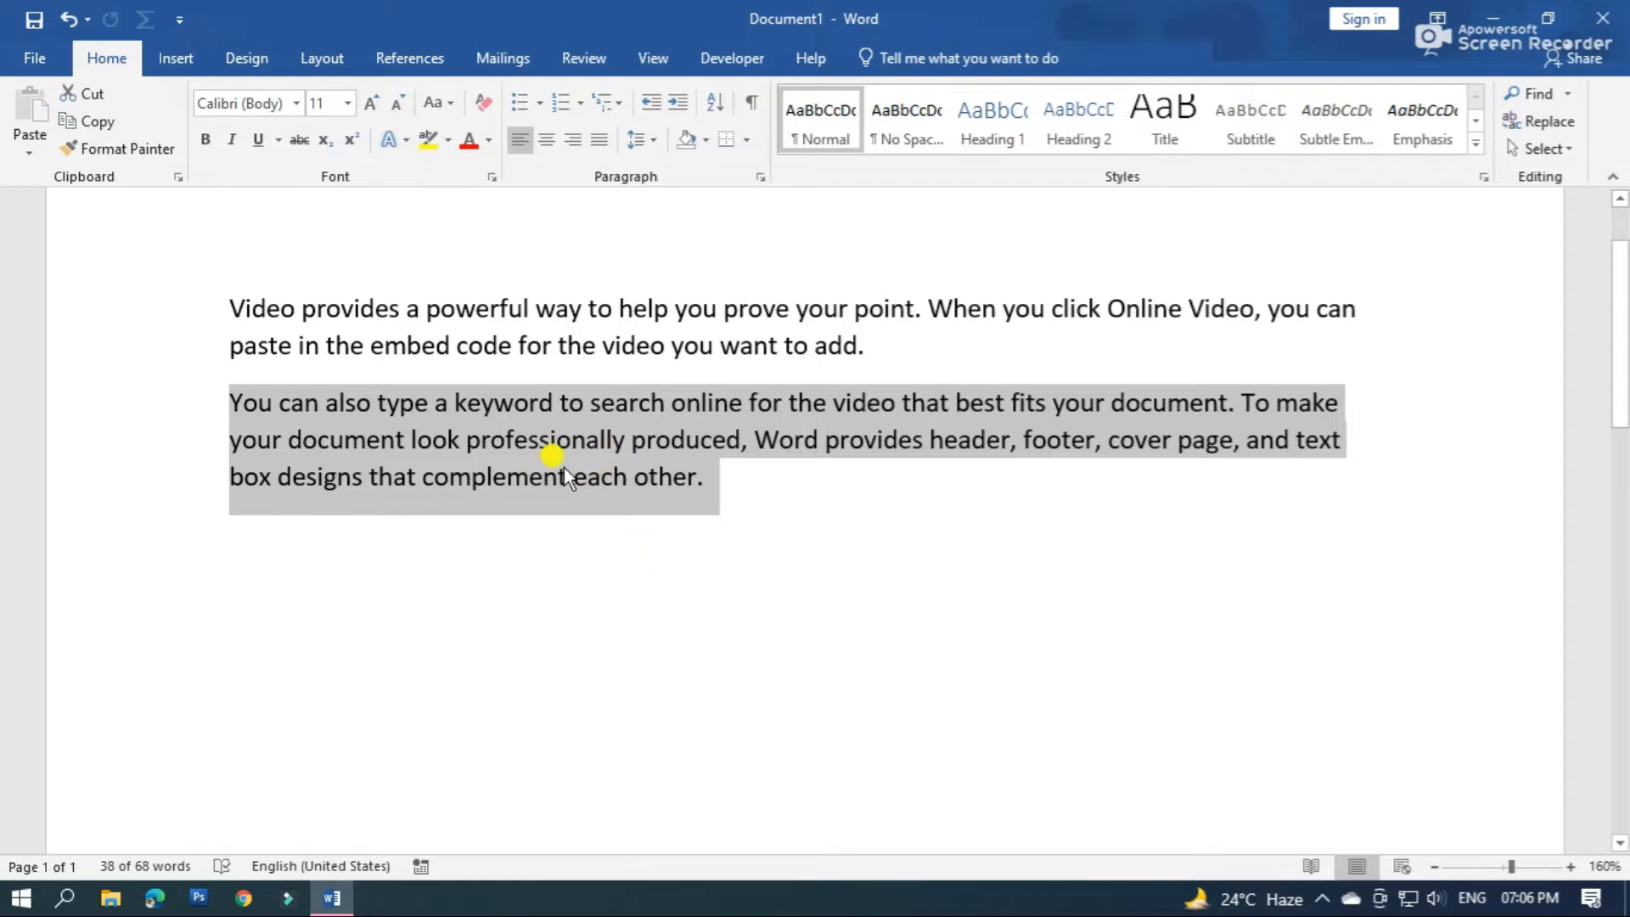
Apply the Hidden font effect to the second paragraph, beginning "You can also type a keyword"
left_click(741, 516)
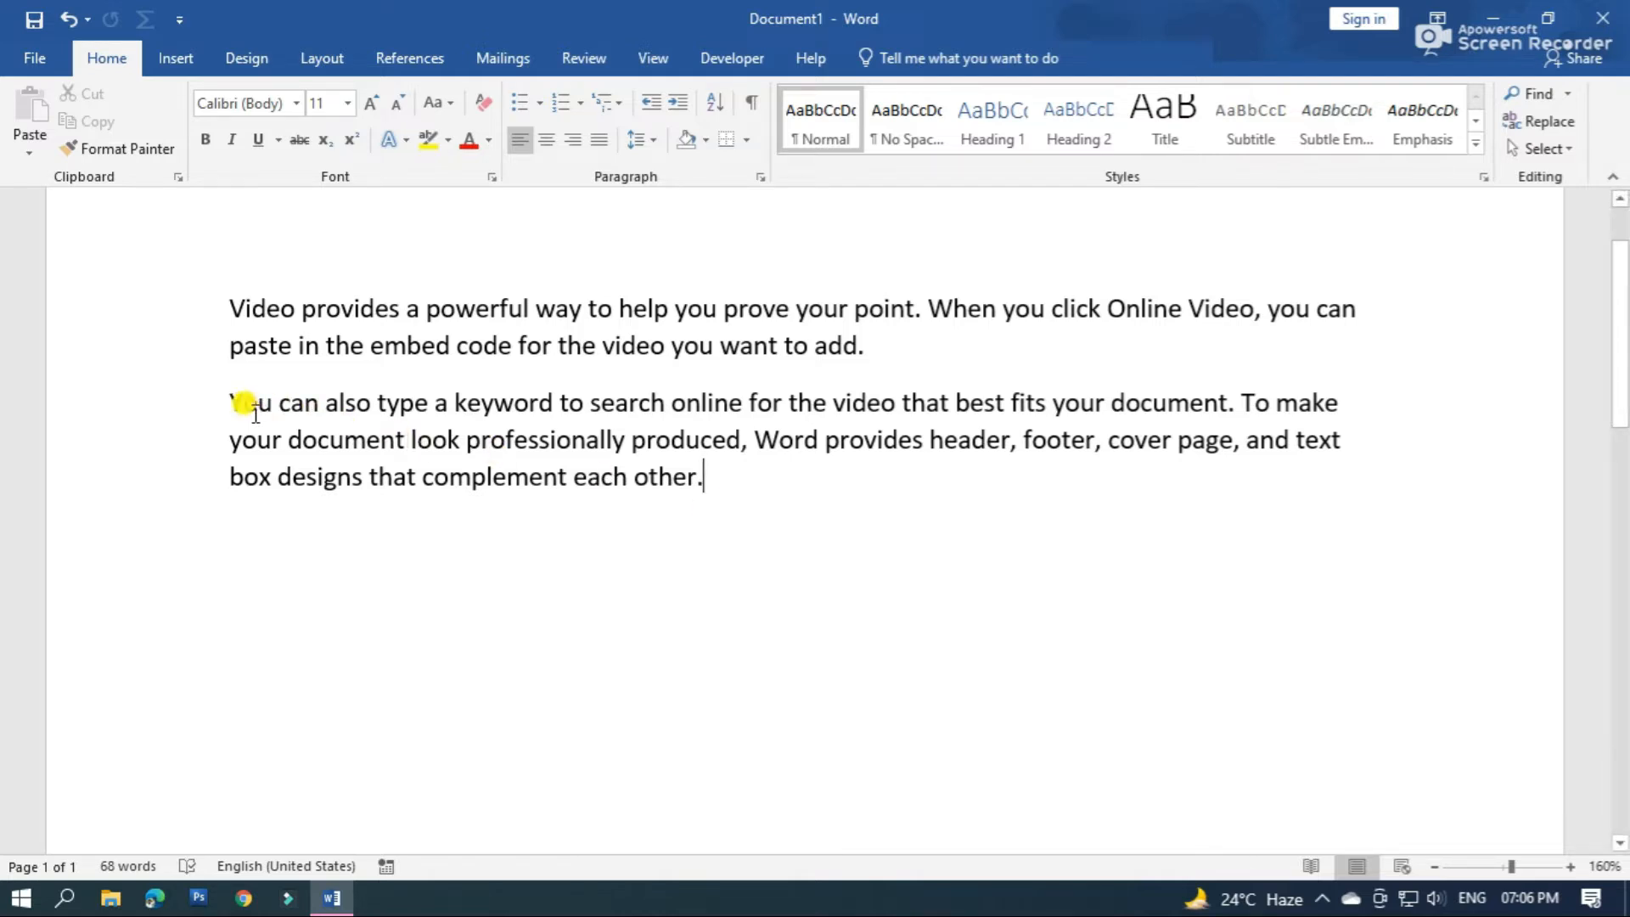
left_click_drag(231, 395, 704, 491)
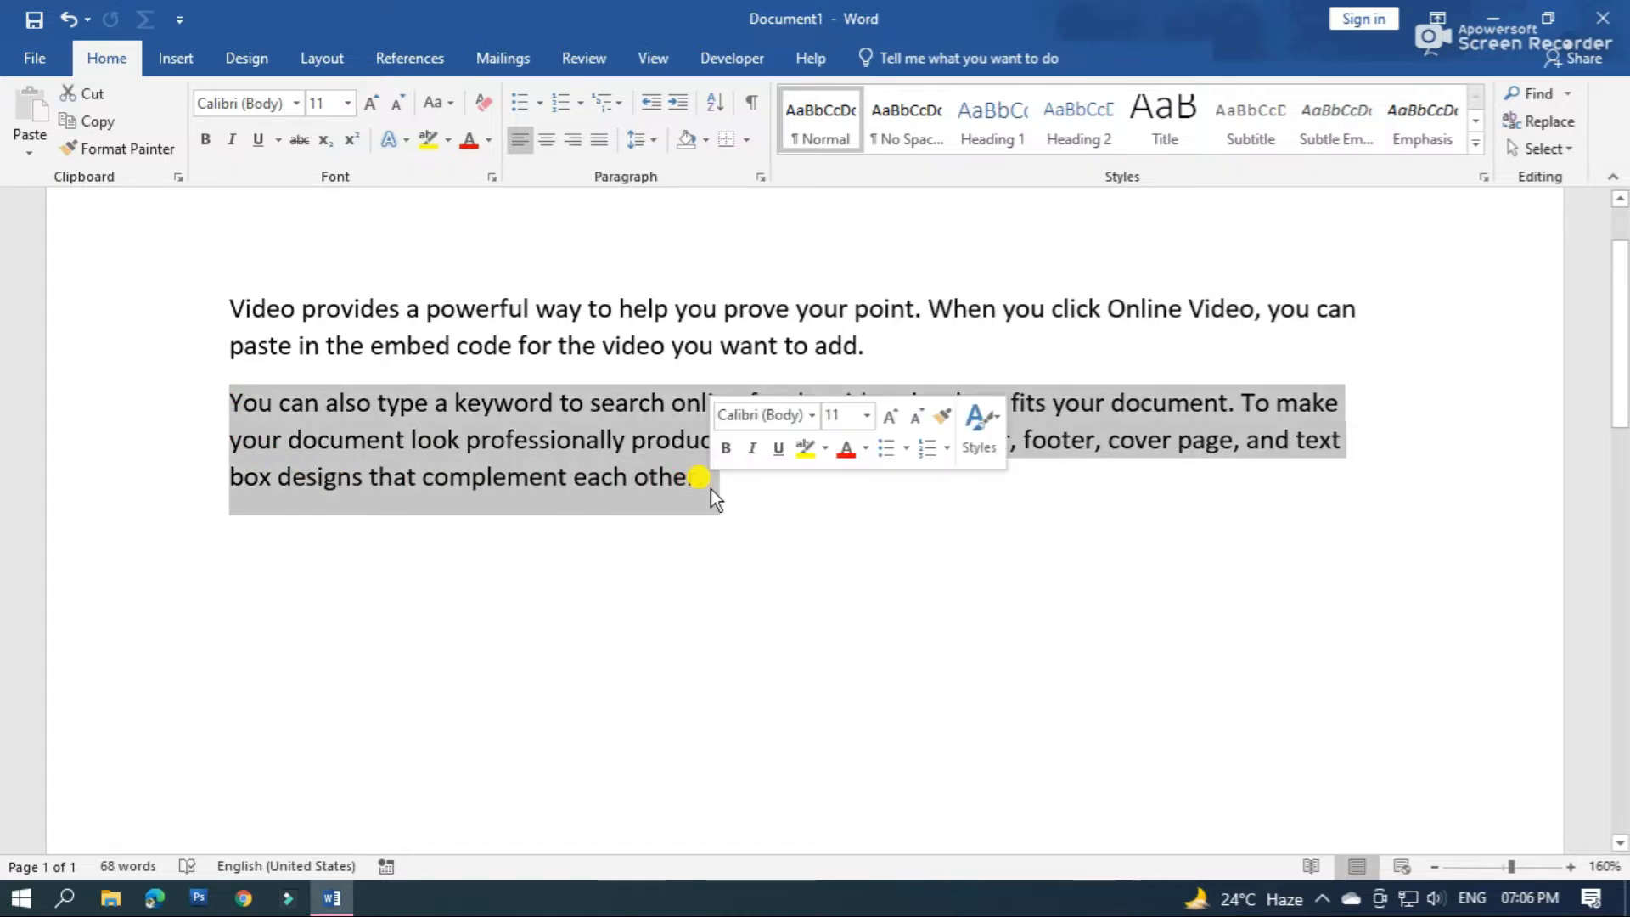
right_click(571, 440)
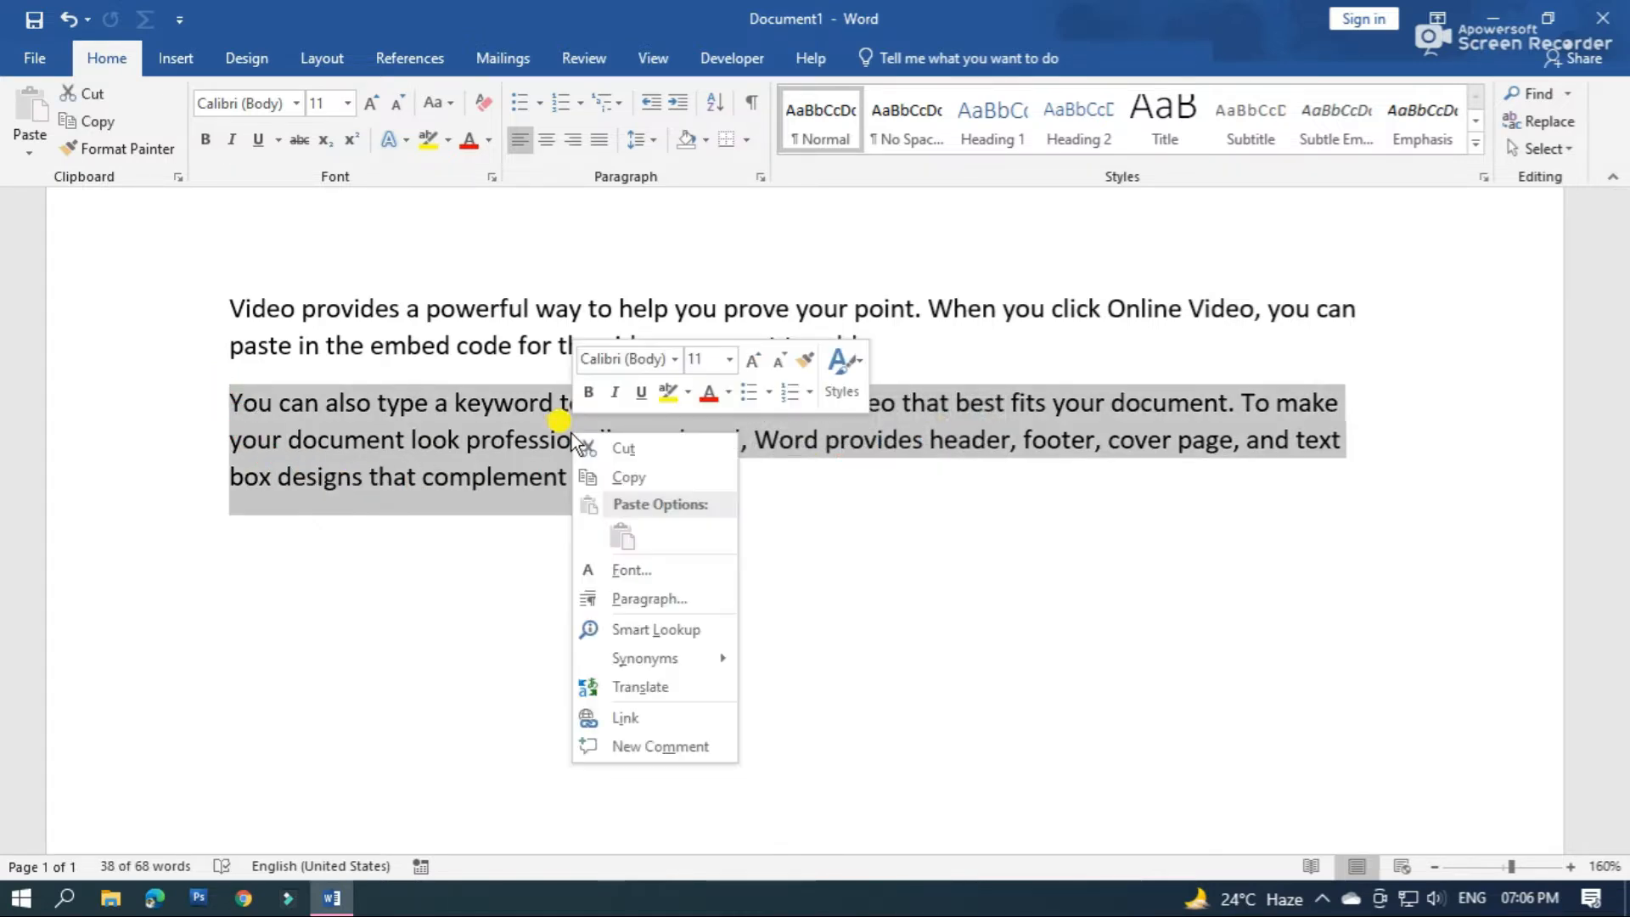
left_click(646, 577)
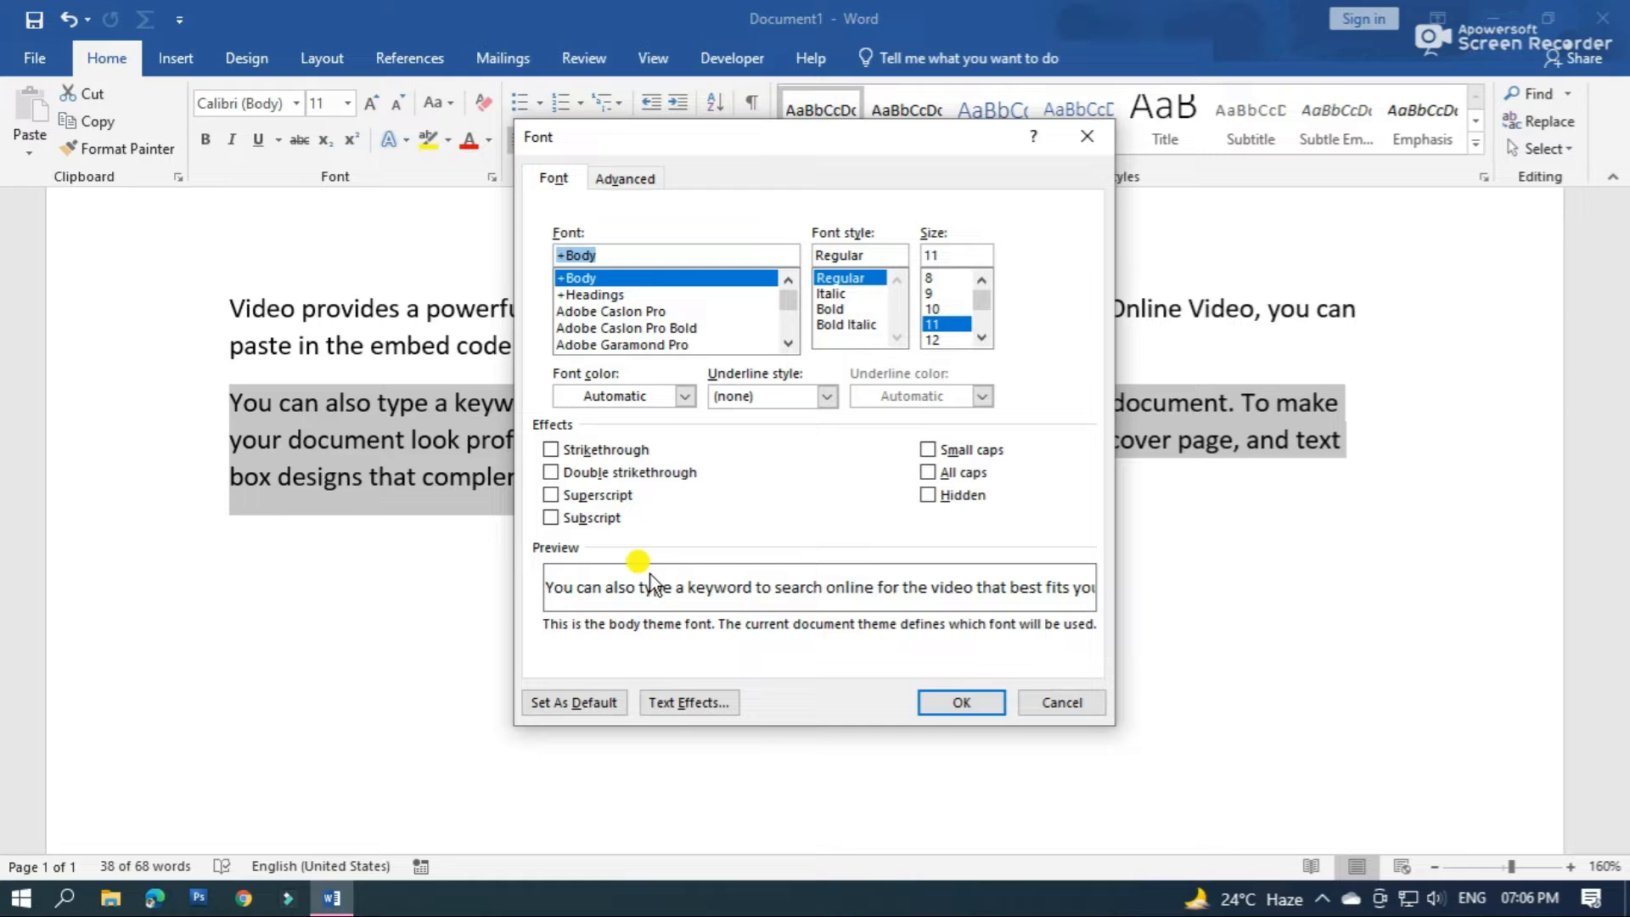
left_click(934, 501)
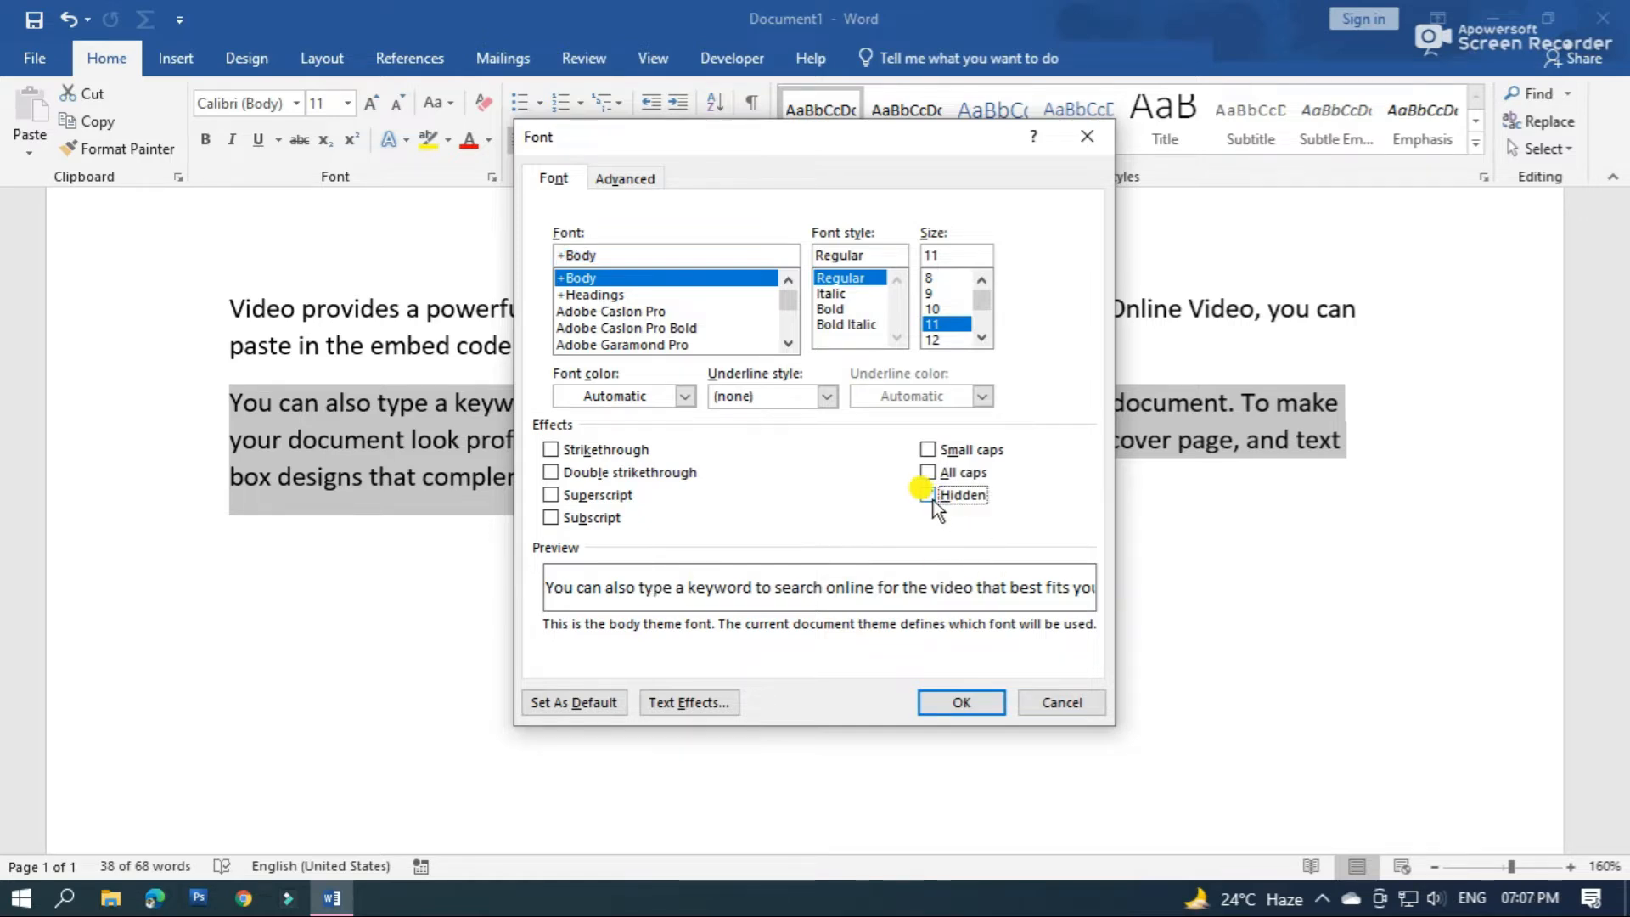
left_click(964, 705)
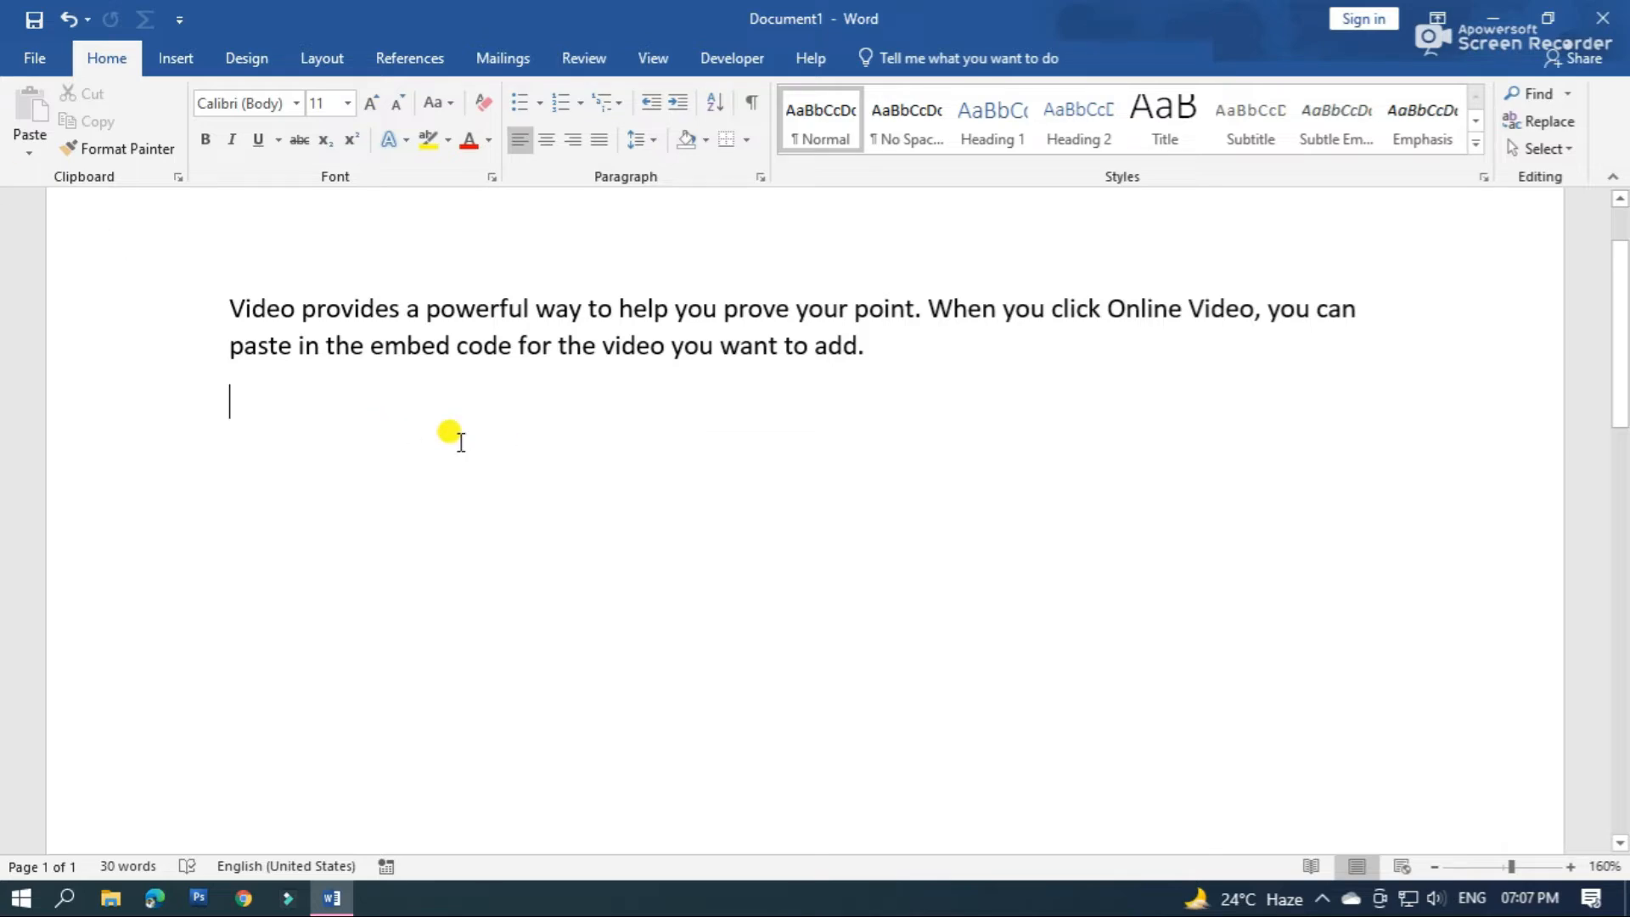
Configure the display options to always show hidden text on the screen
left_click(34, 57)
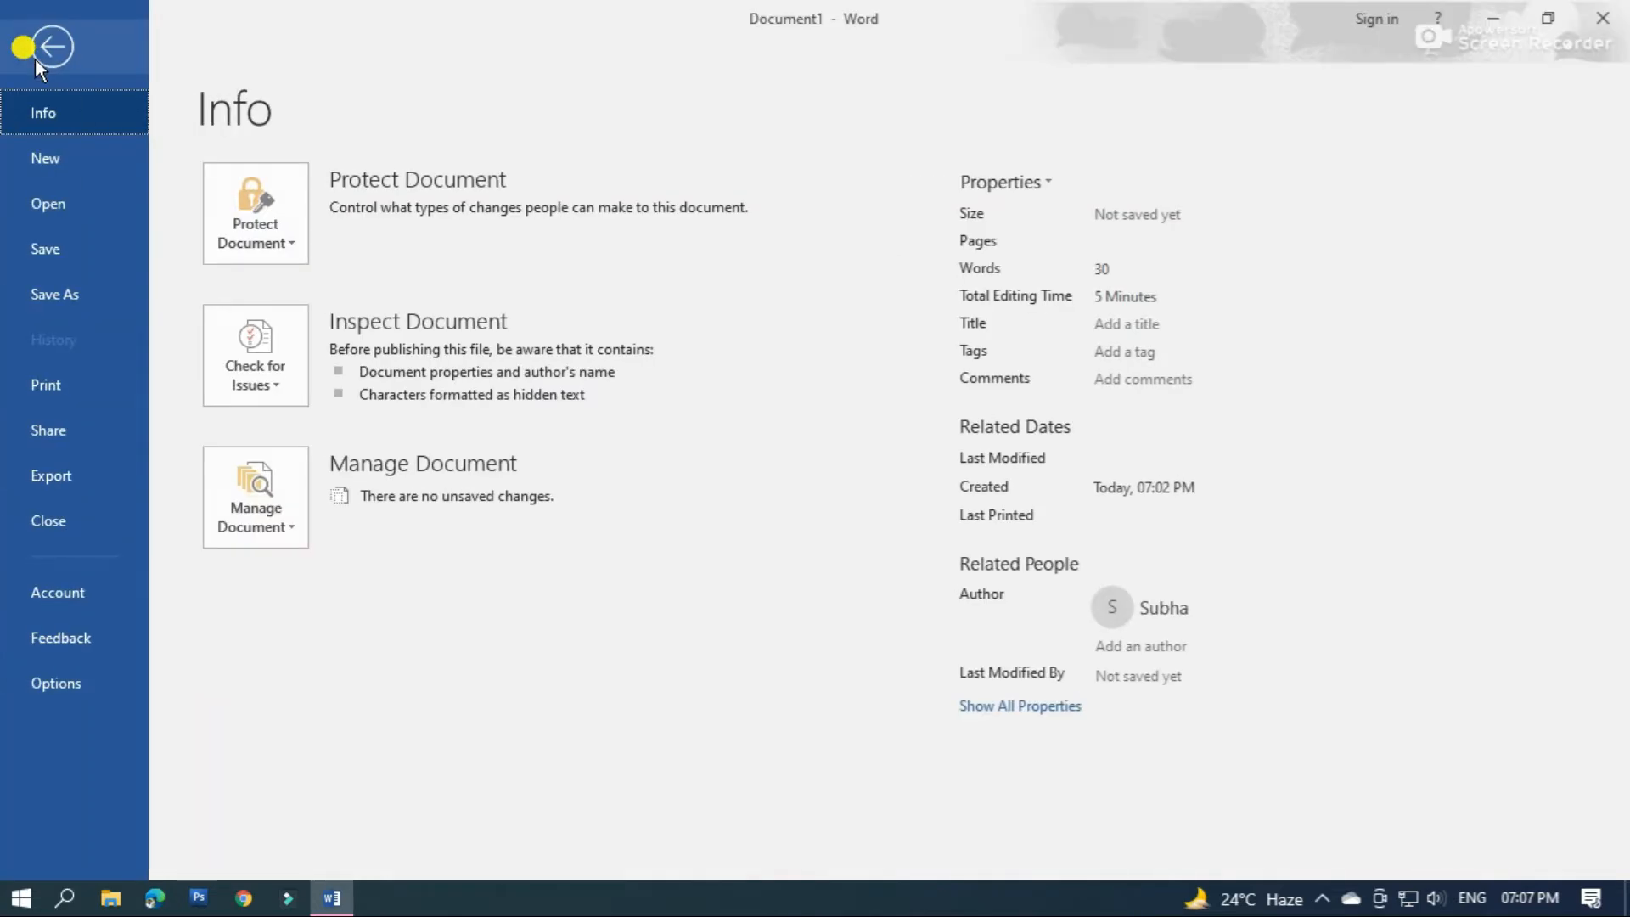
left_click(71, 687)
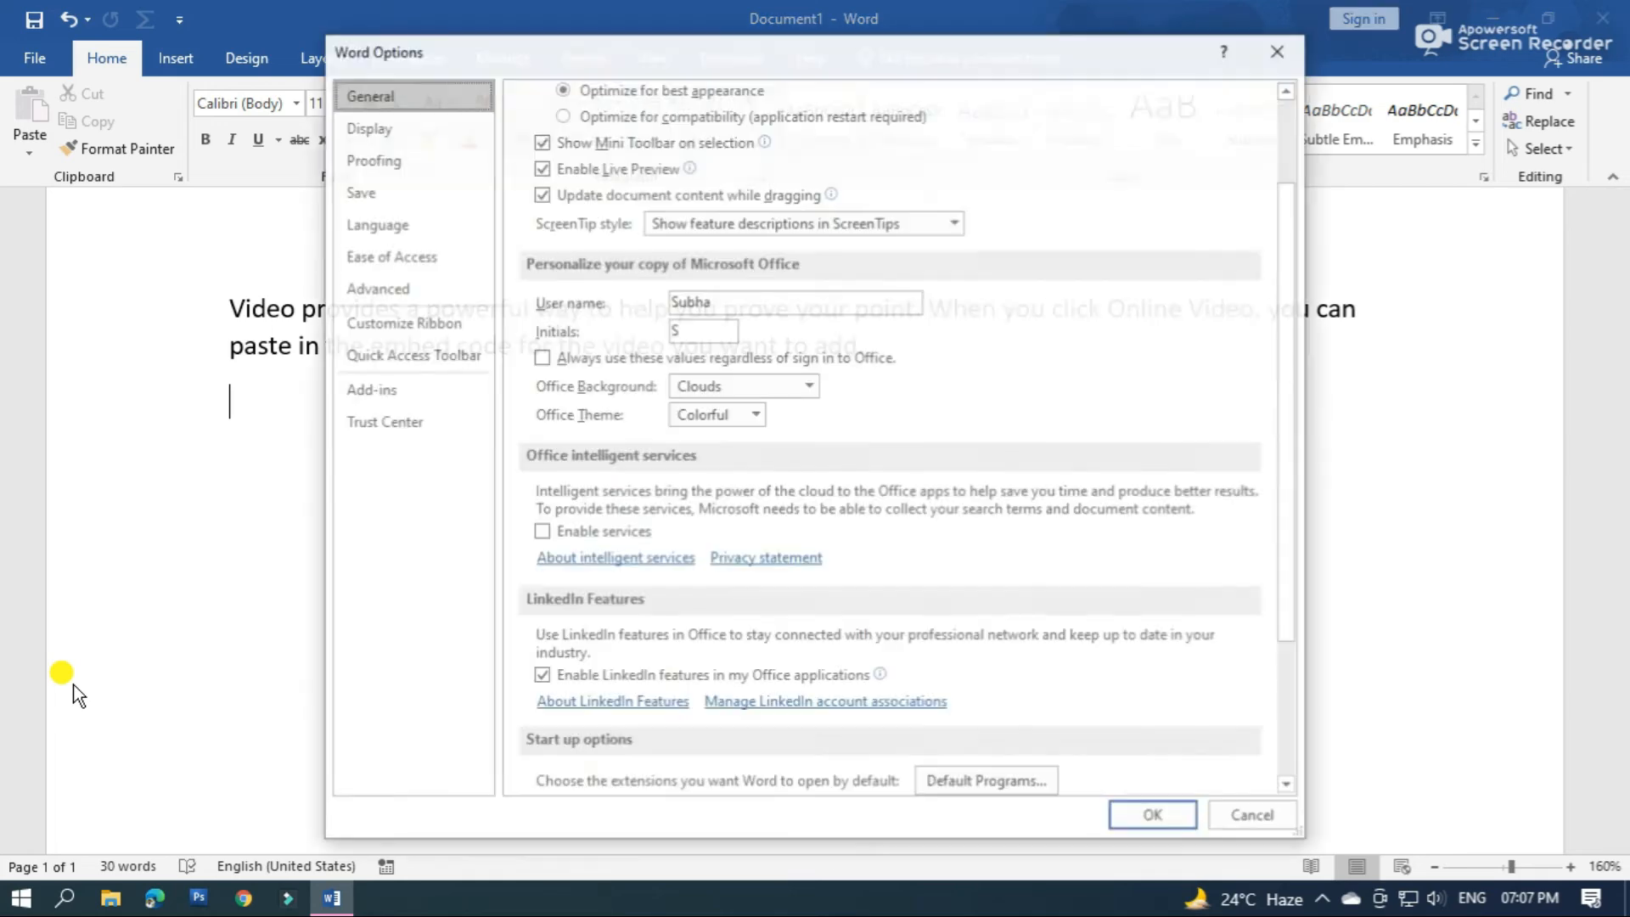
left_click(379, 129)
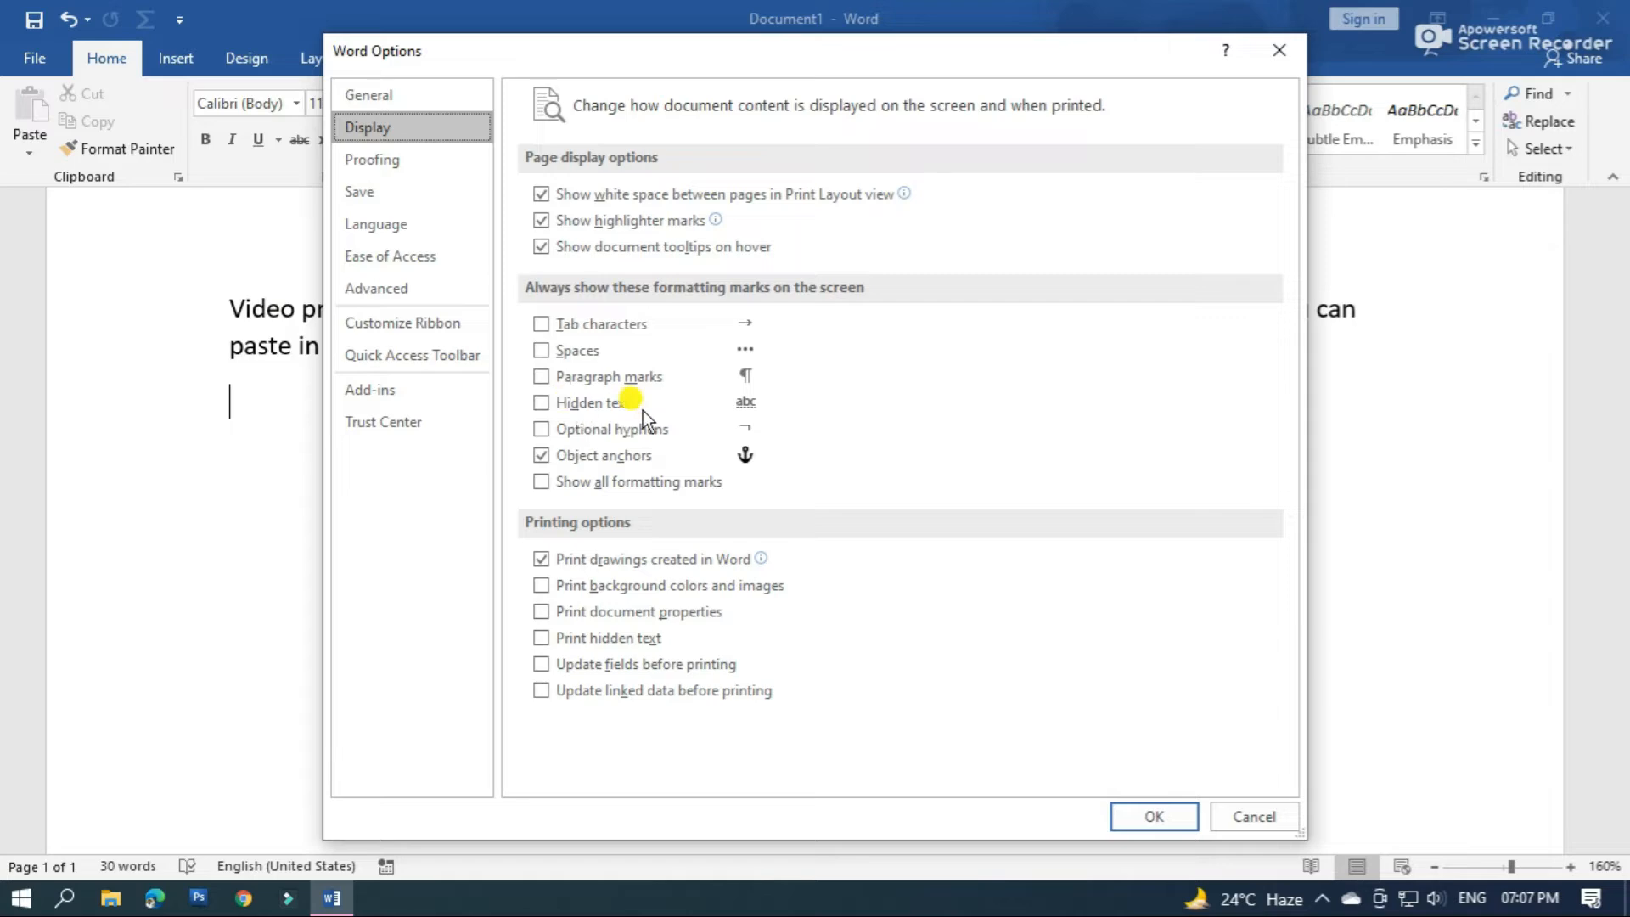
left_click(537, 407)
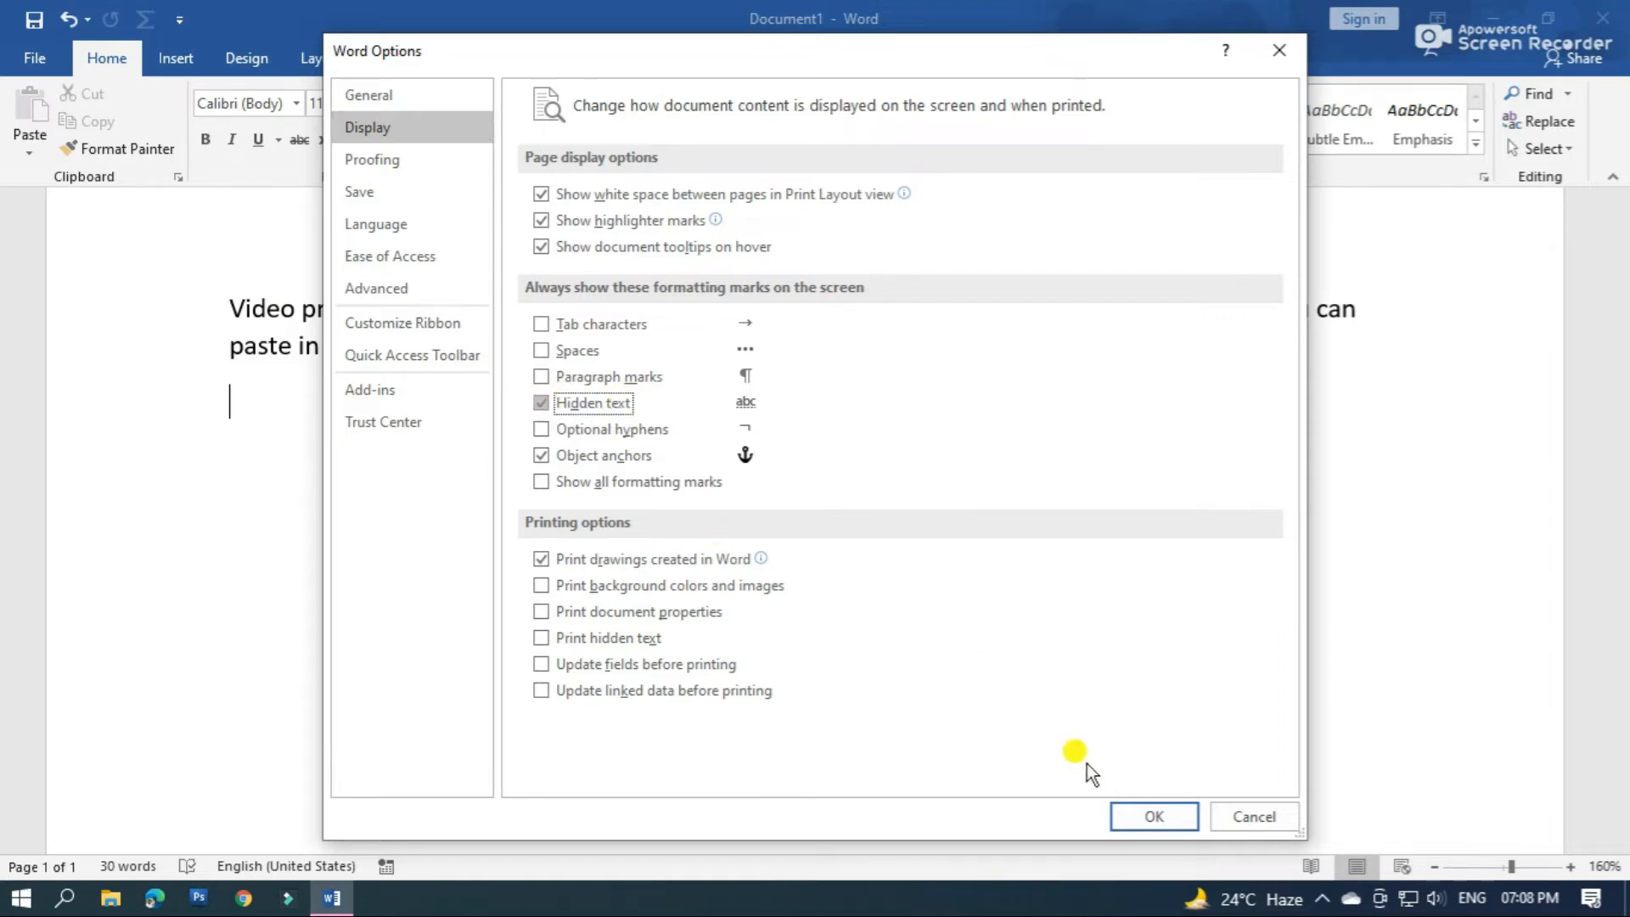
left_click(1148, 817)
left_click(836, 505)
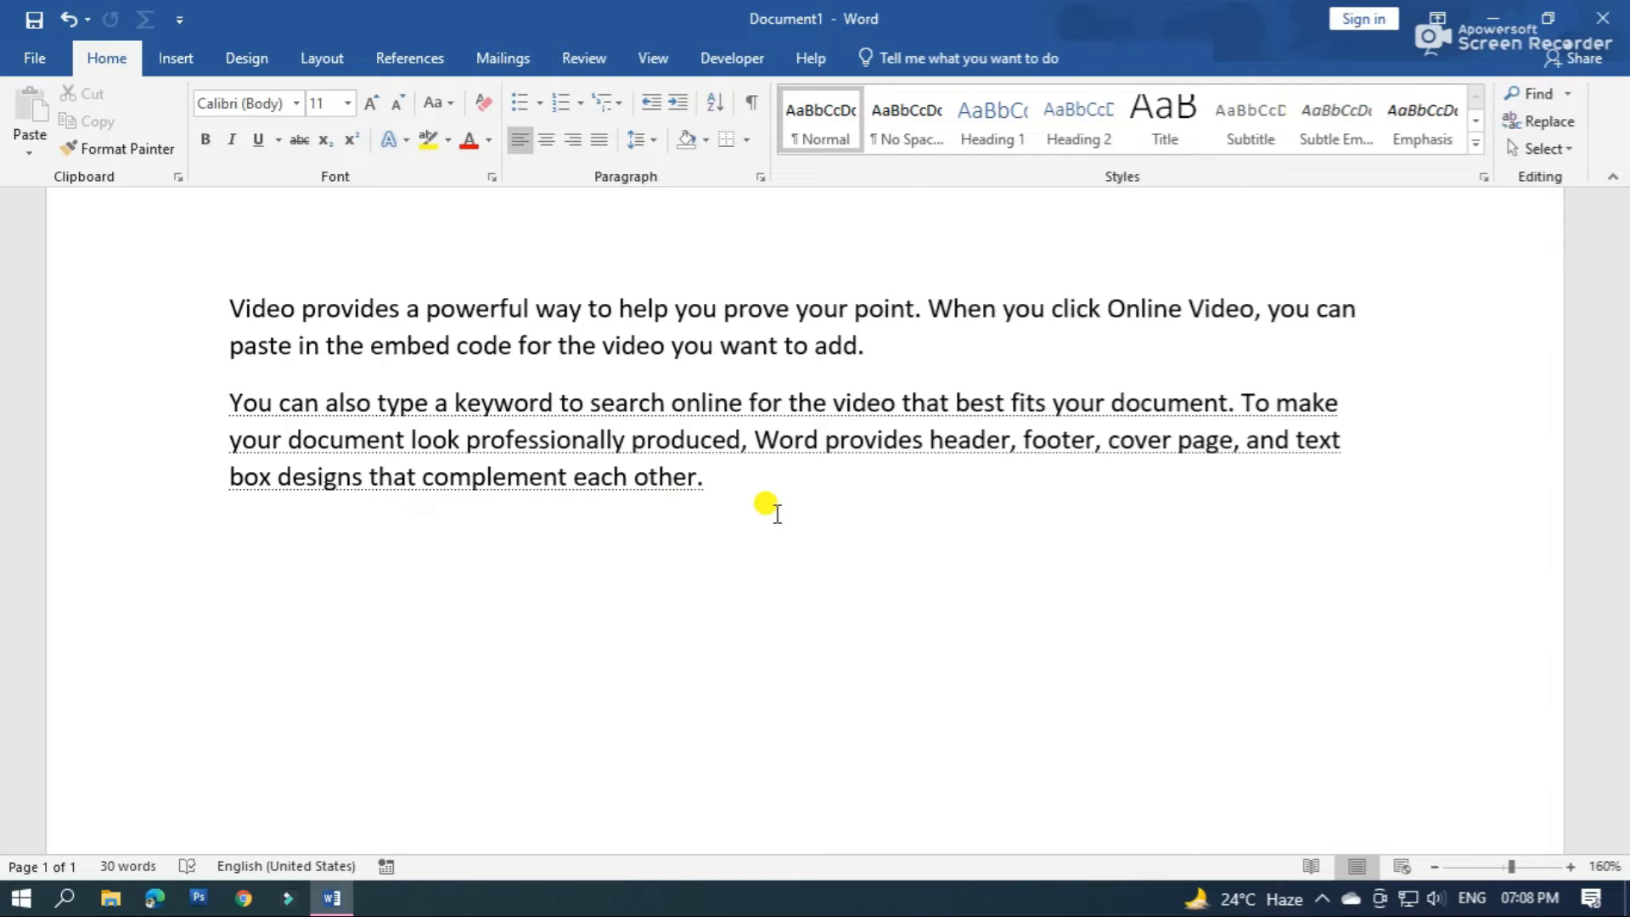
Check how the document looks in the print preview and examine the dotted-underlined second paragraph up close
key("ctrl+p")
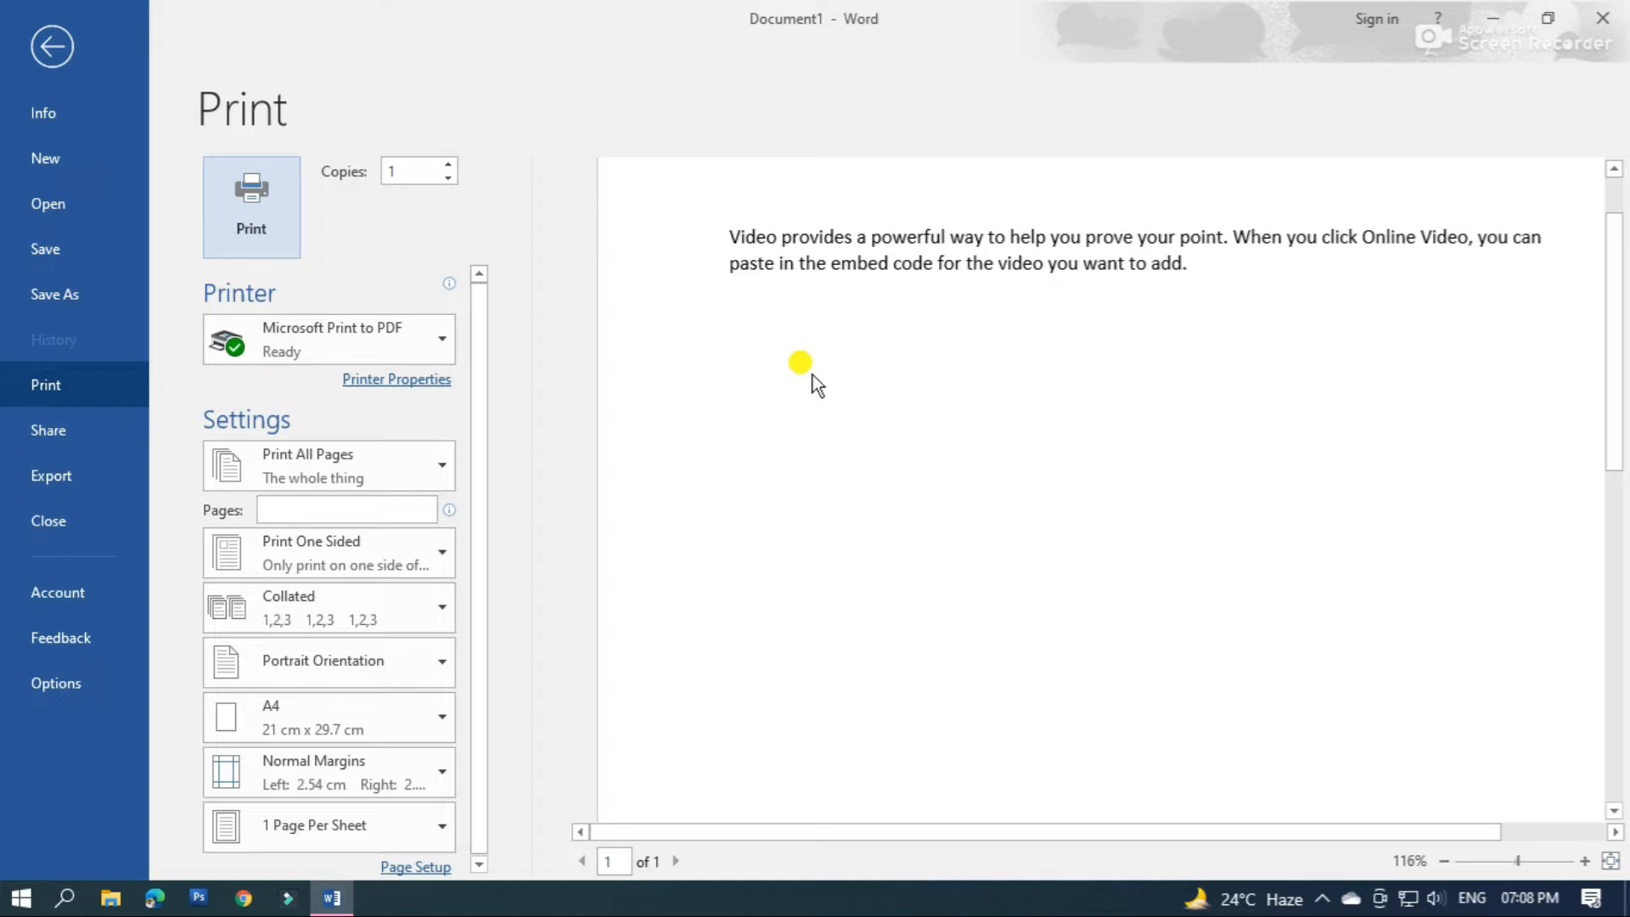
left_click(59, 46)
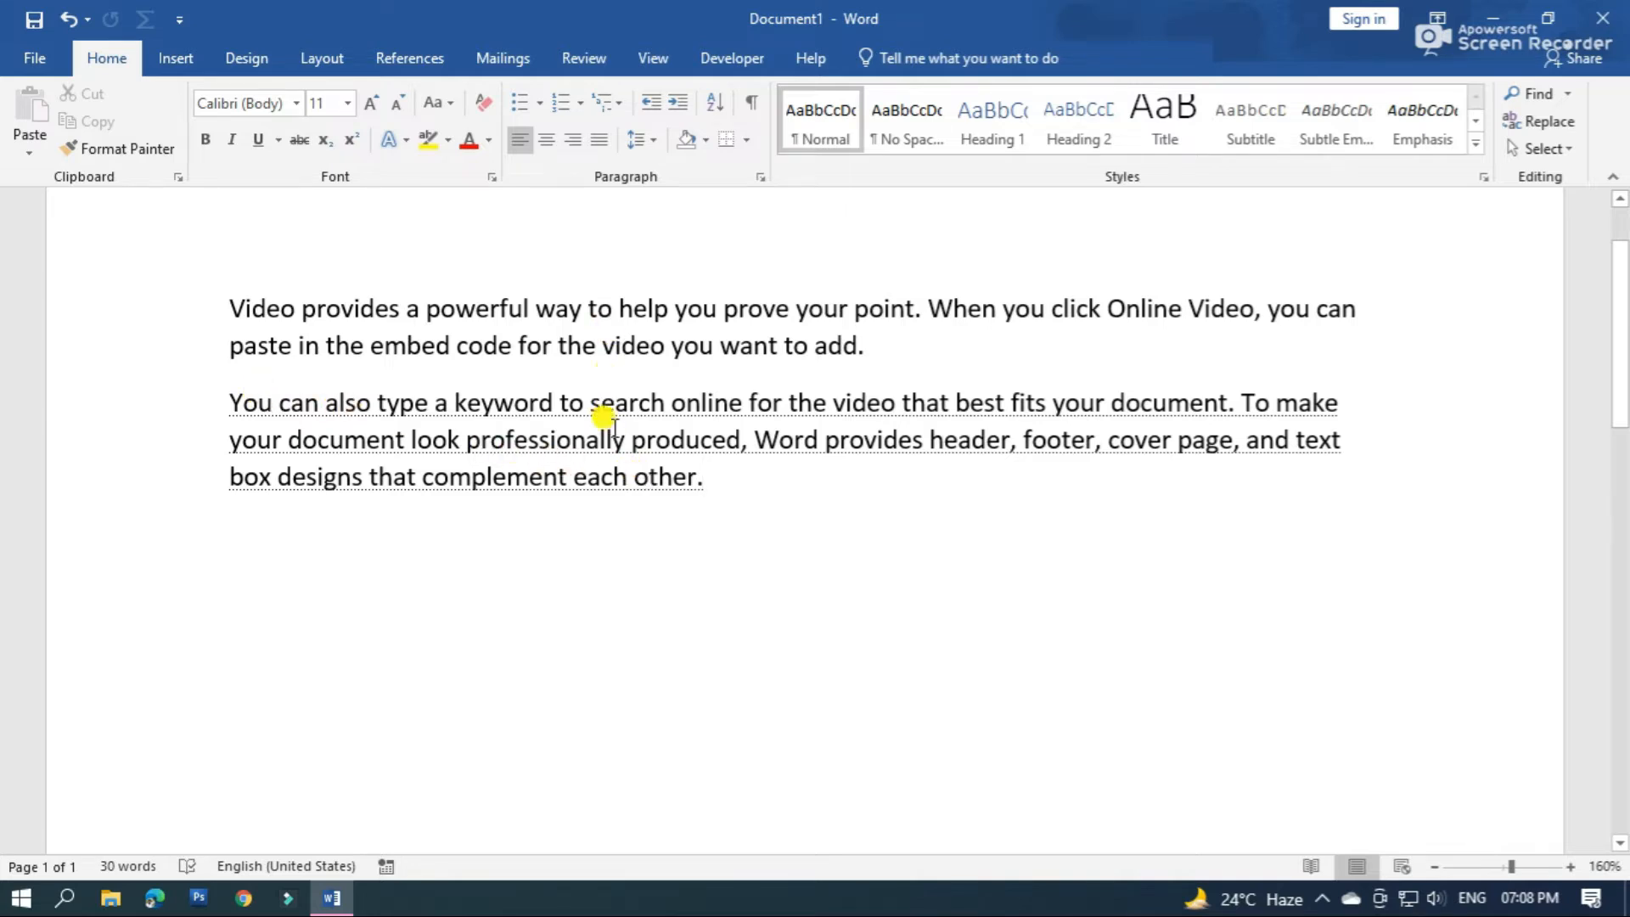
left_click(1570, 866)
left_click(1570, 866)
left_click(1571, 866)
left_click(1571, 867)
left_click(1570, 867)
left_click(1570, 866)
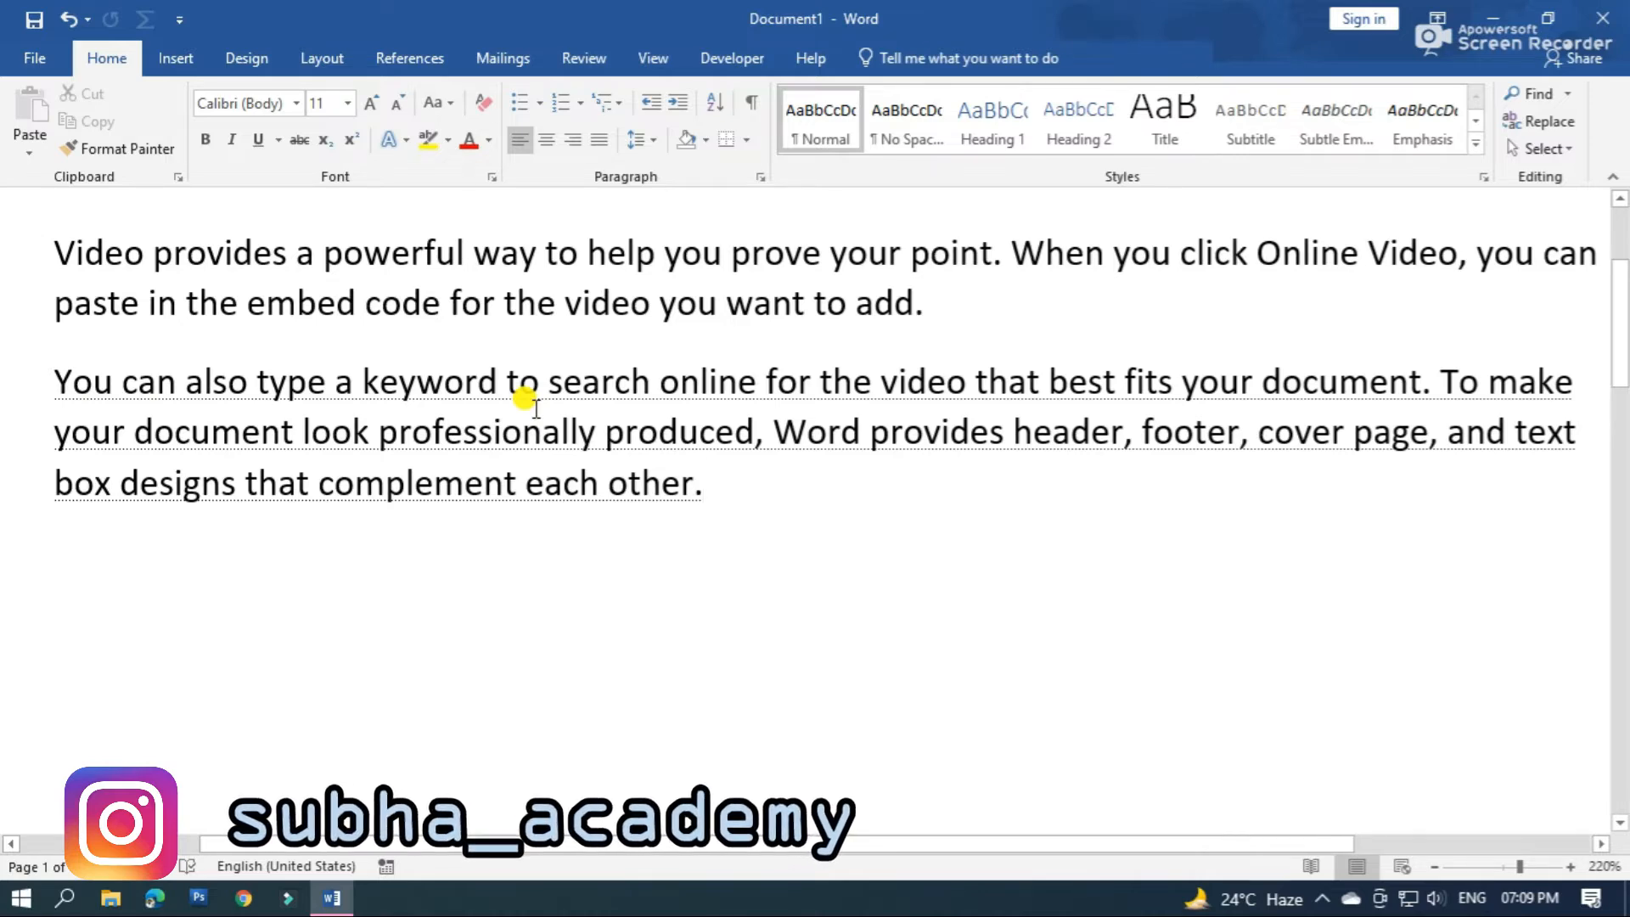
scroll(552, 442, "down", 6)
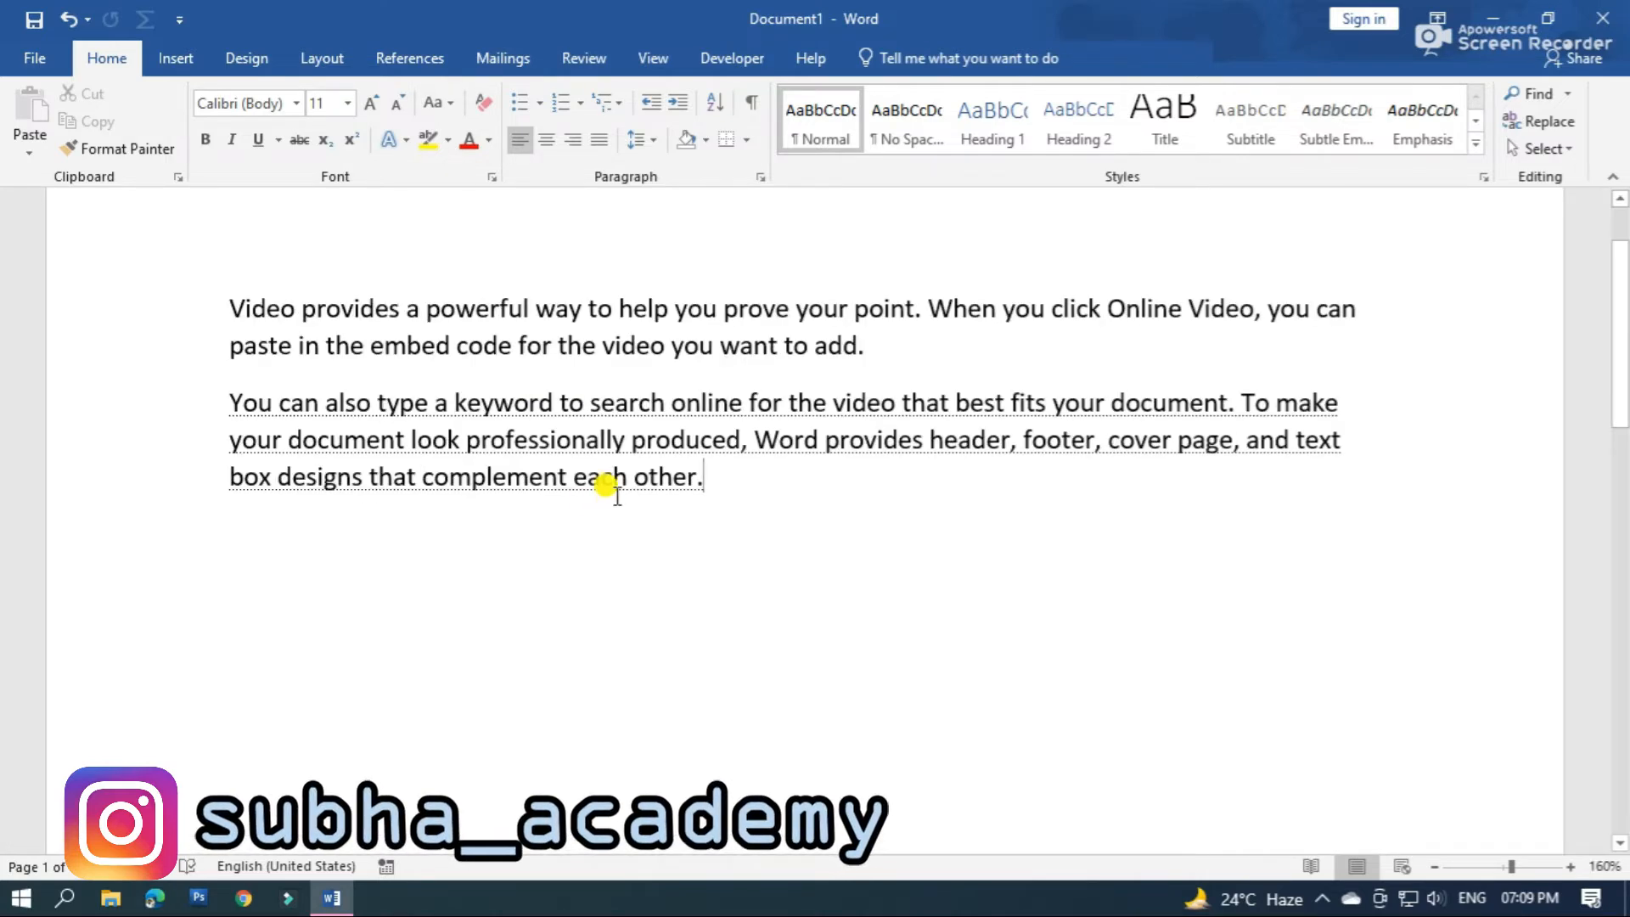
Remove the Hidden font effect from the second paragraph
left_click_drag(229, 399, 721, 470)
right_click(629, 438)
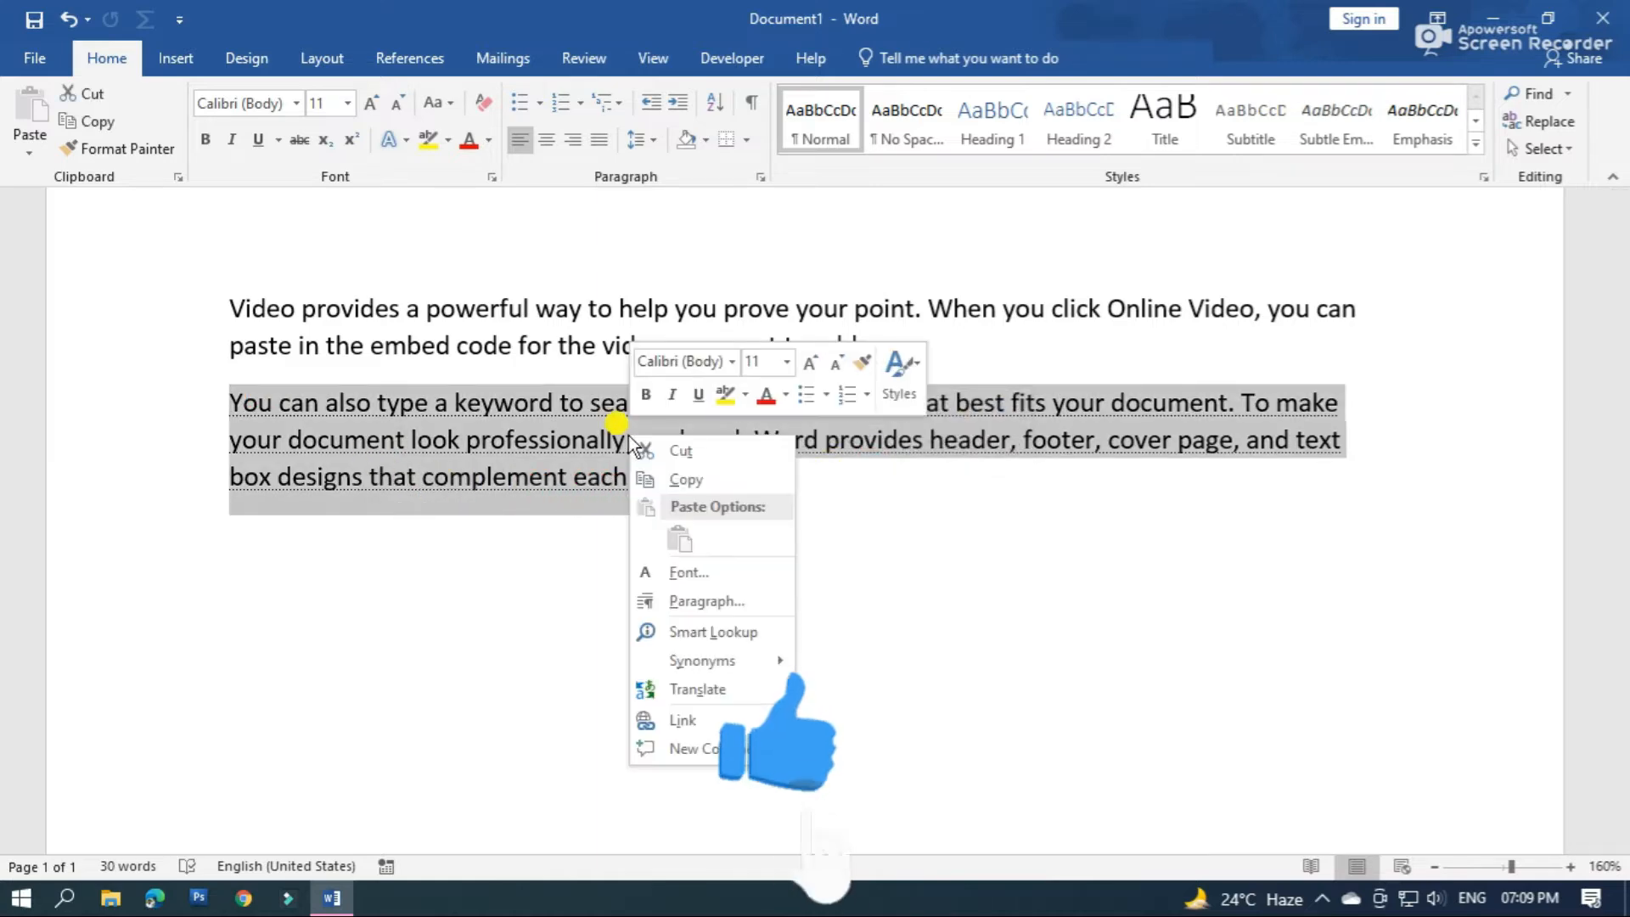
left_click(705, 576)
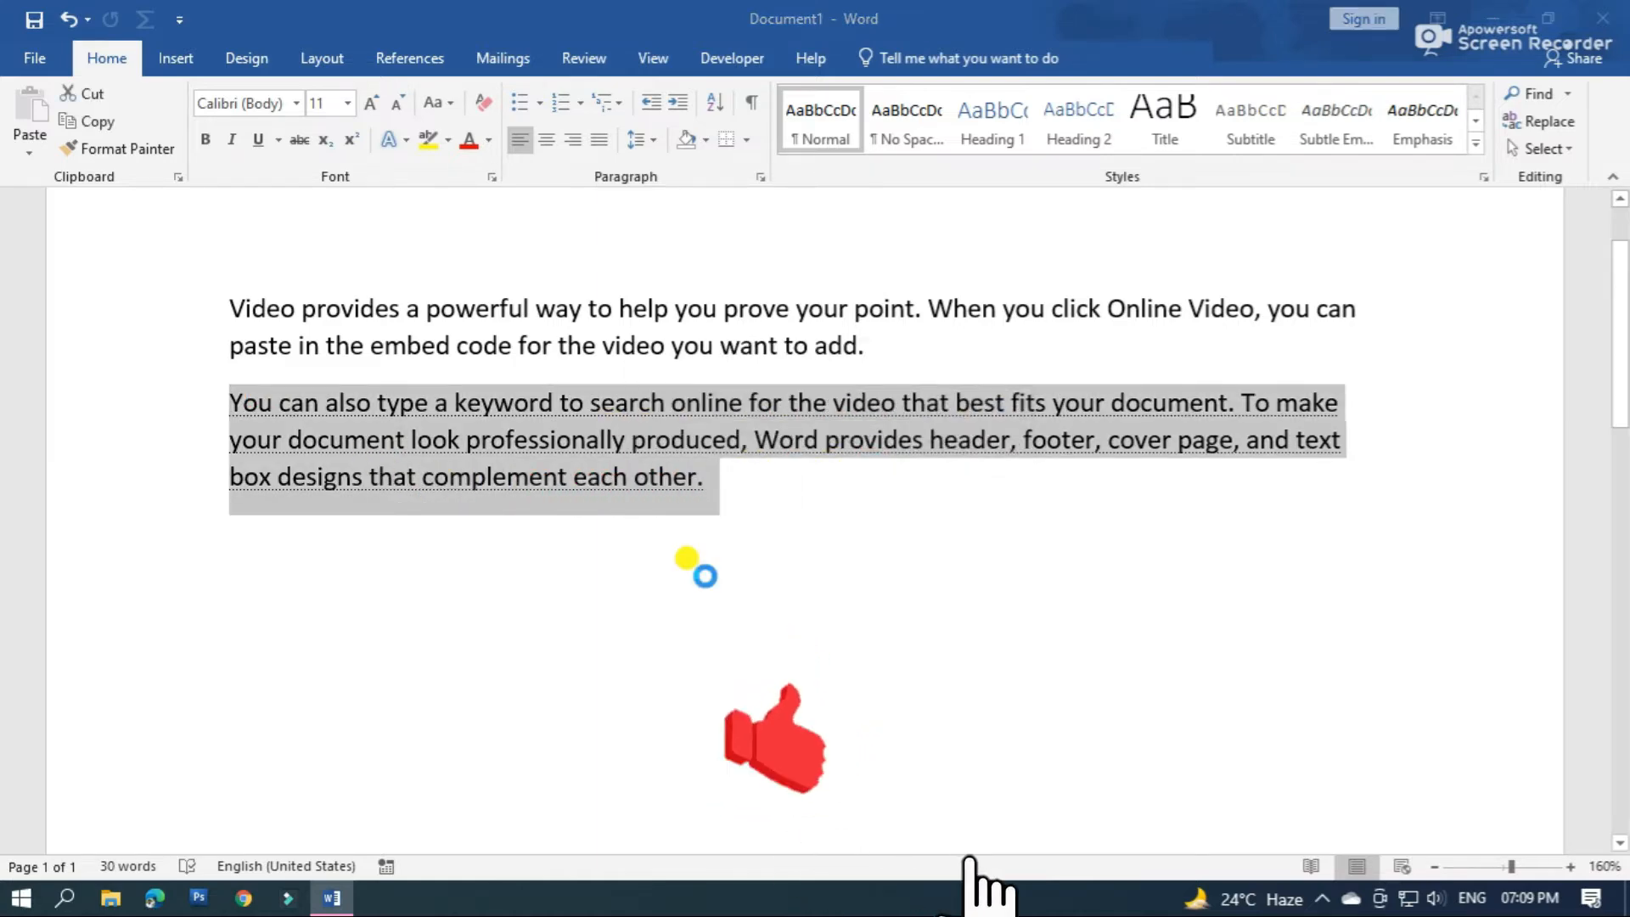
left_click(928, 494)
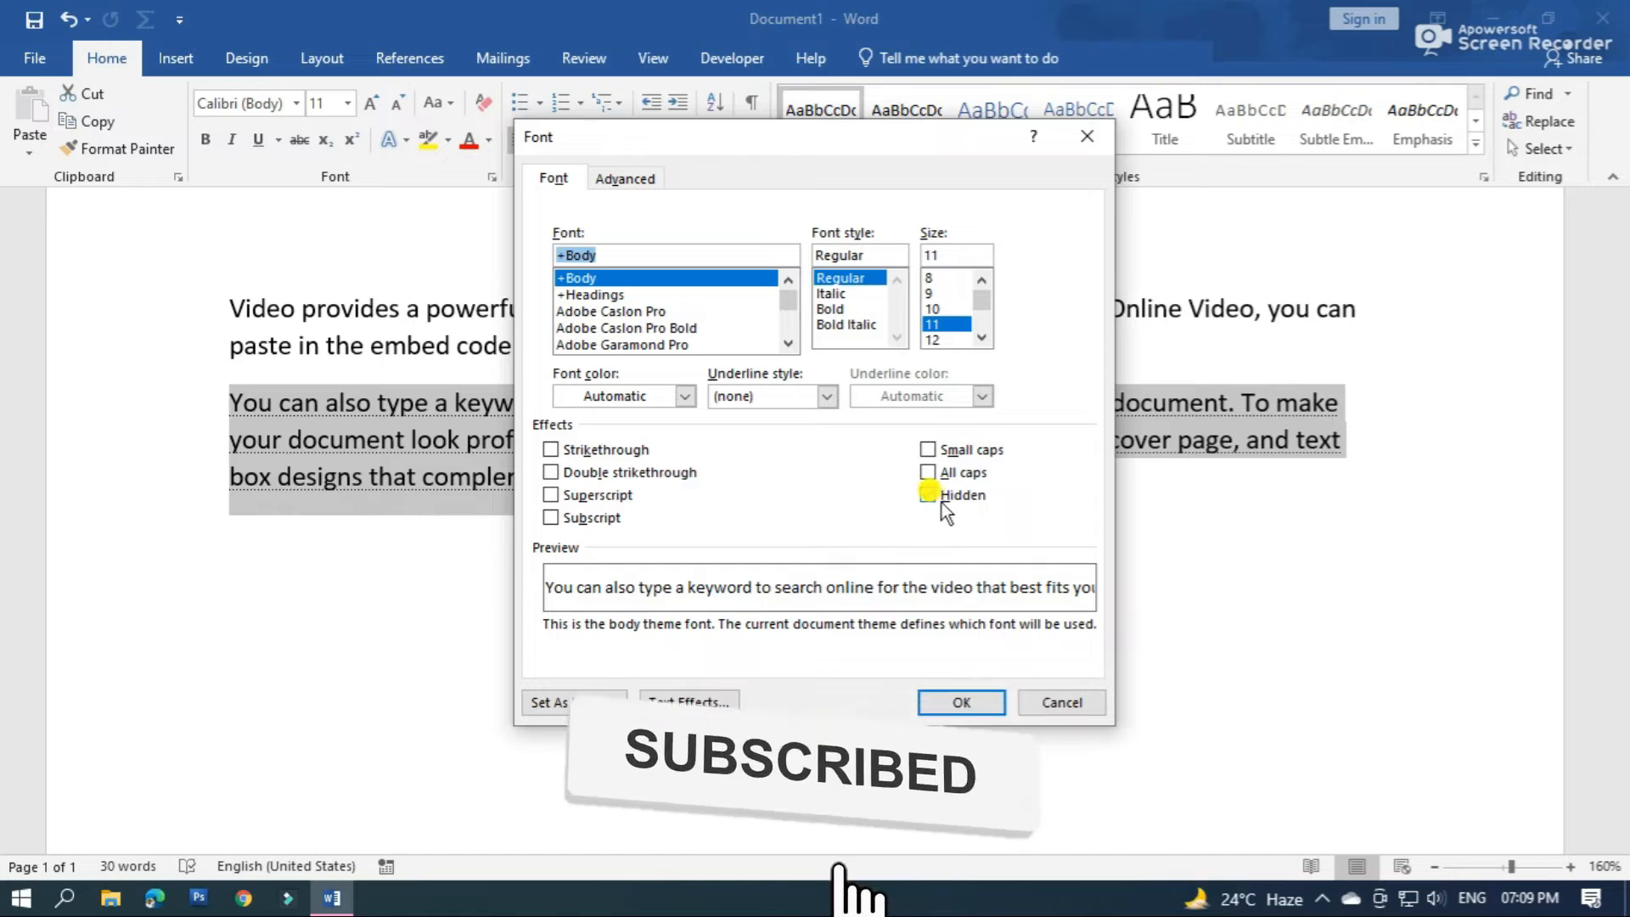
left_click(984, 710)
left_click(817, 533)
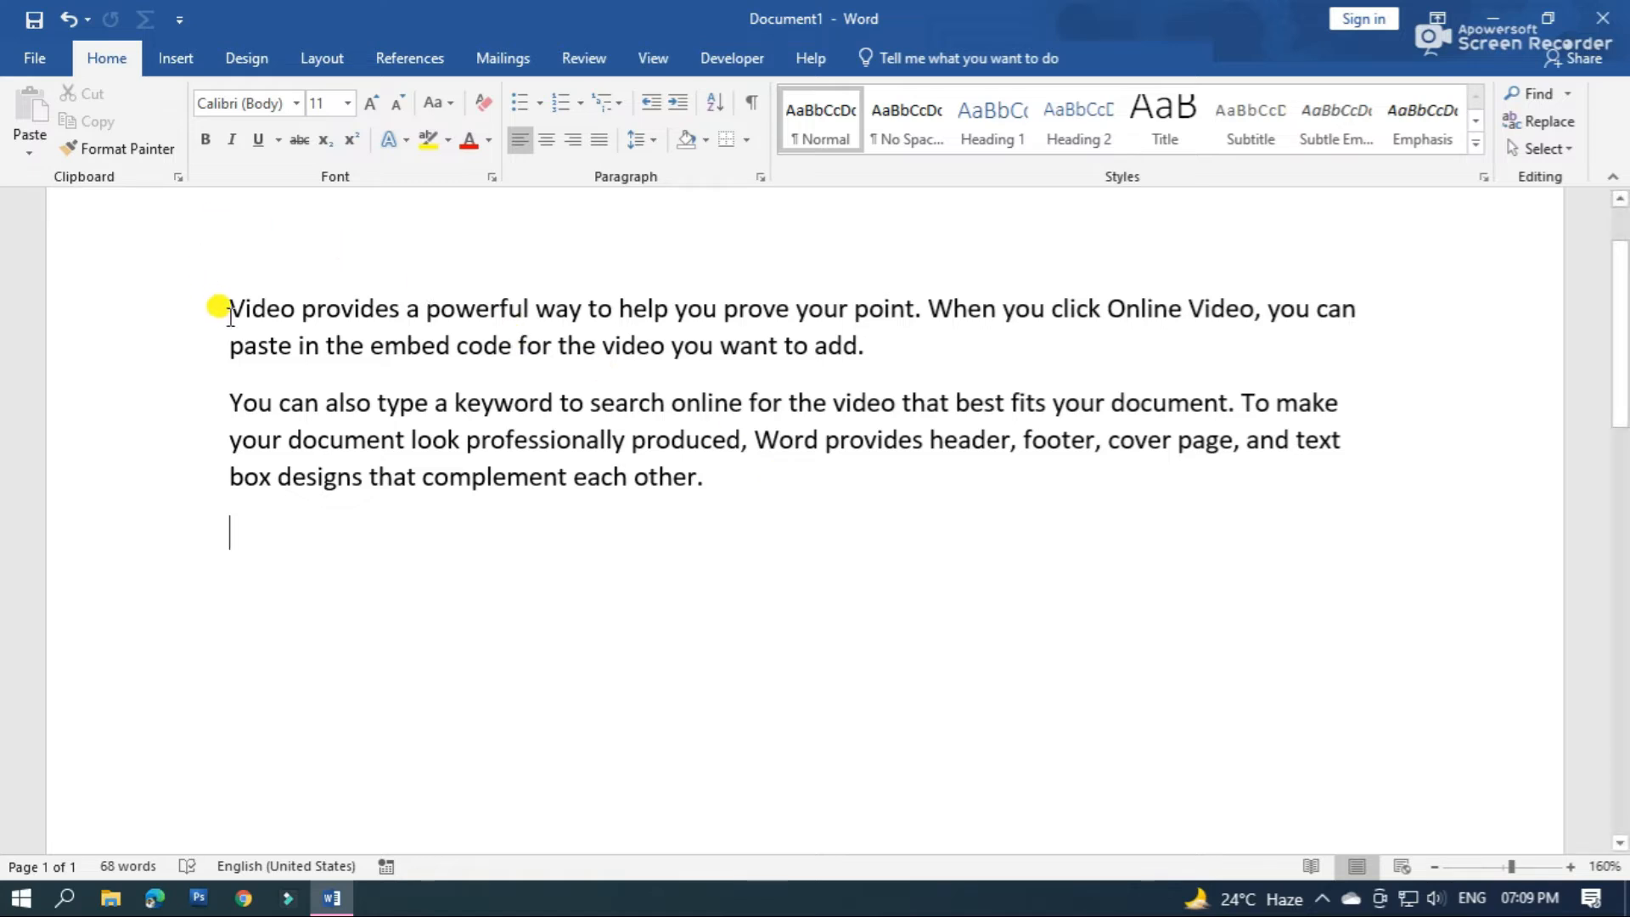
Apply a Dropped drop cap to the letter V that starts the first paragraph and slightly adjust its frame size
left_click_drag(229, 311, 245, 313)
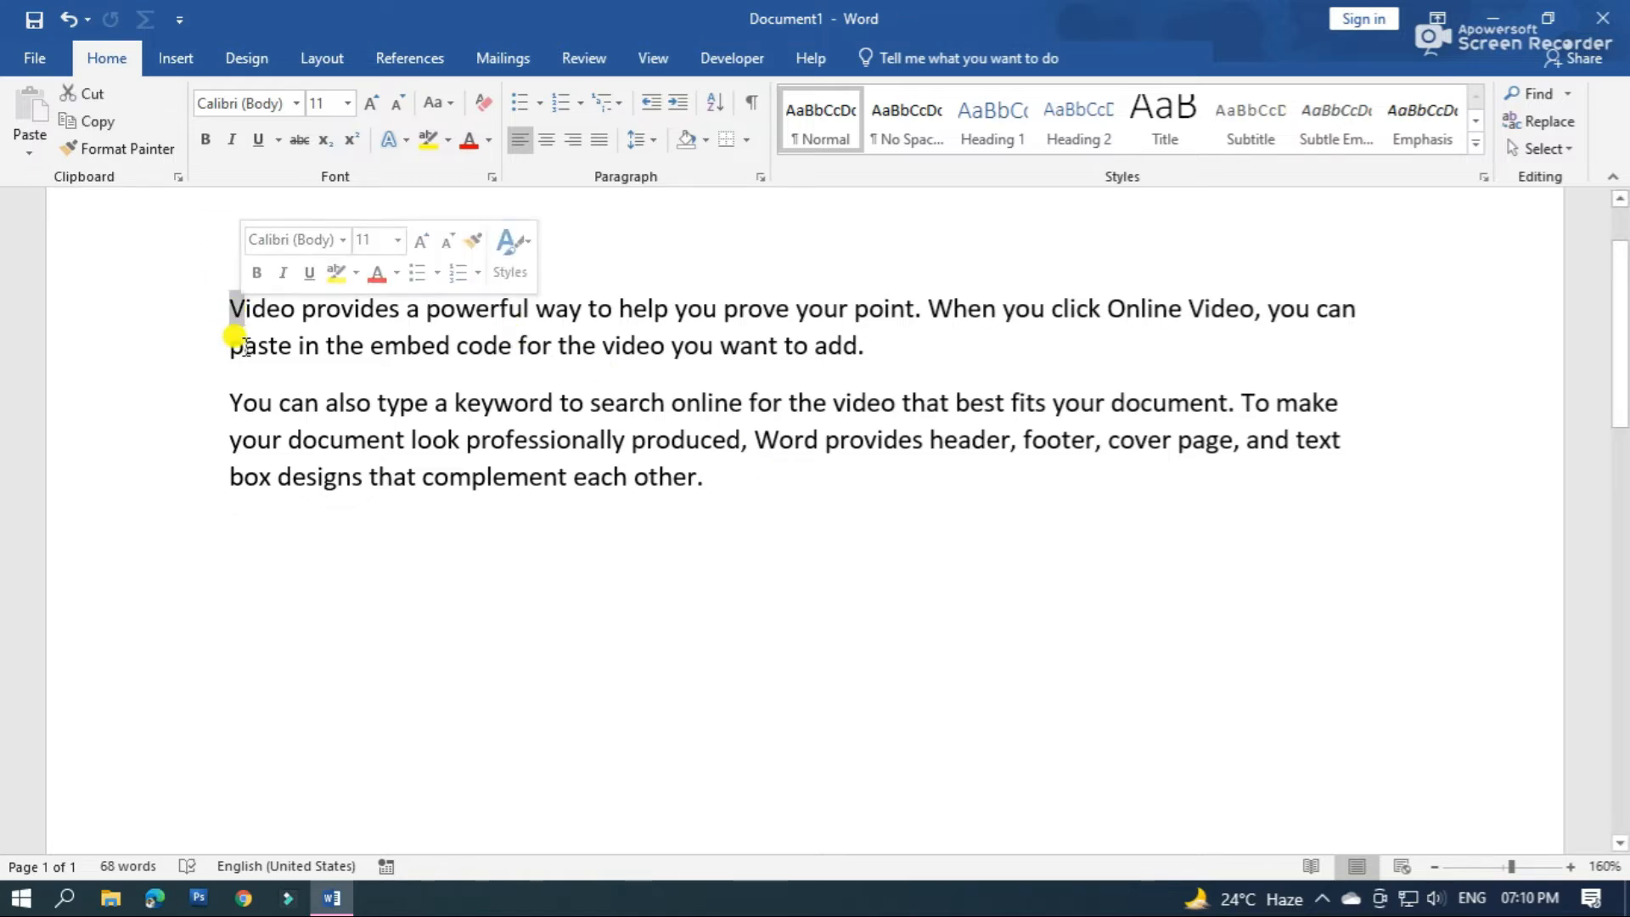
left_click(462, 561)
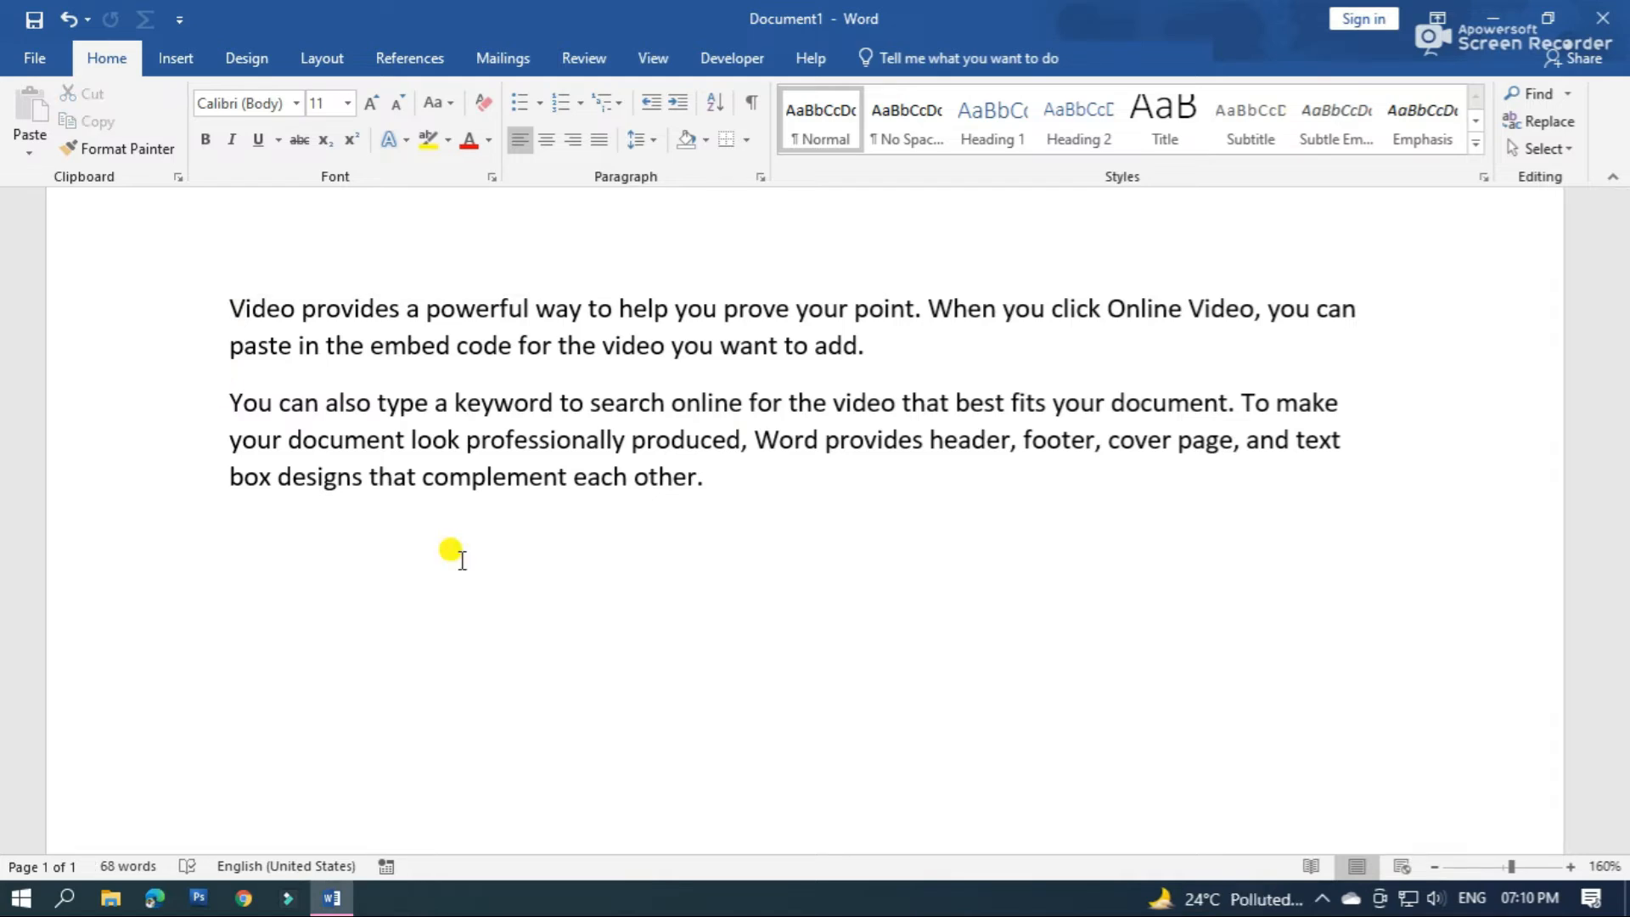
left_click(231, 307)
left_click_drag(232, 307, 247, 310)
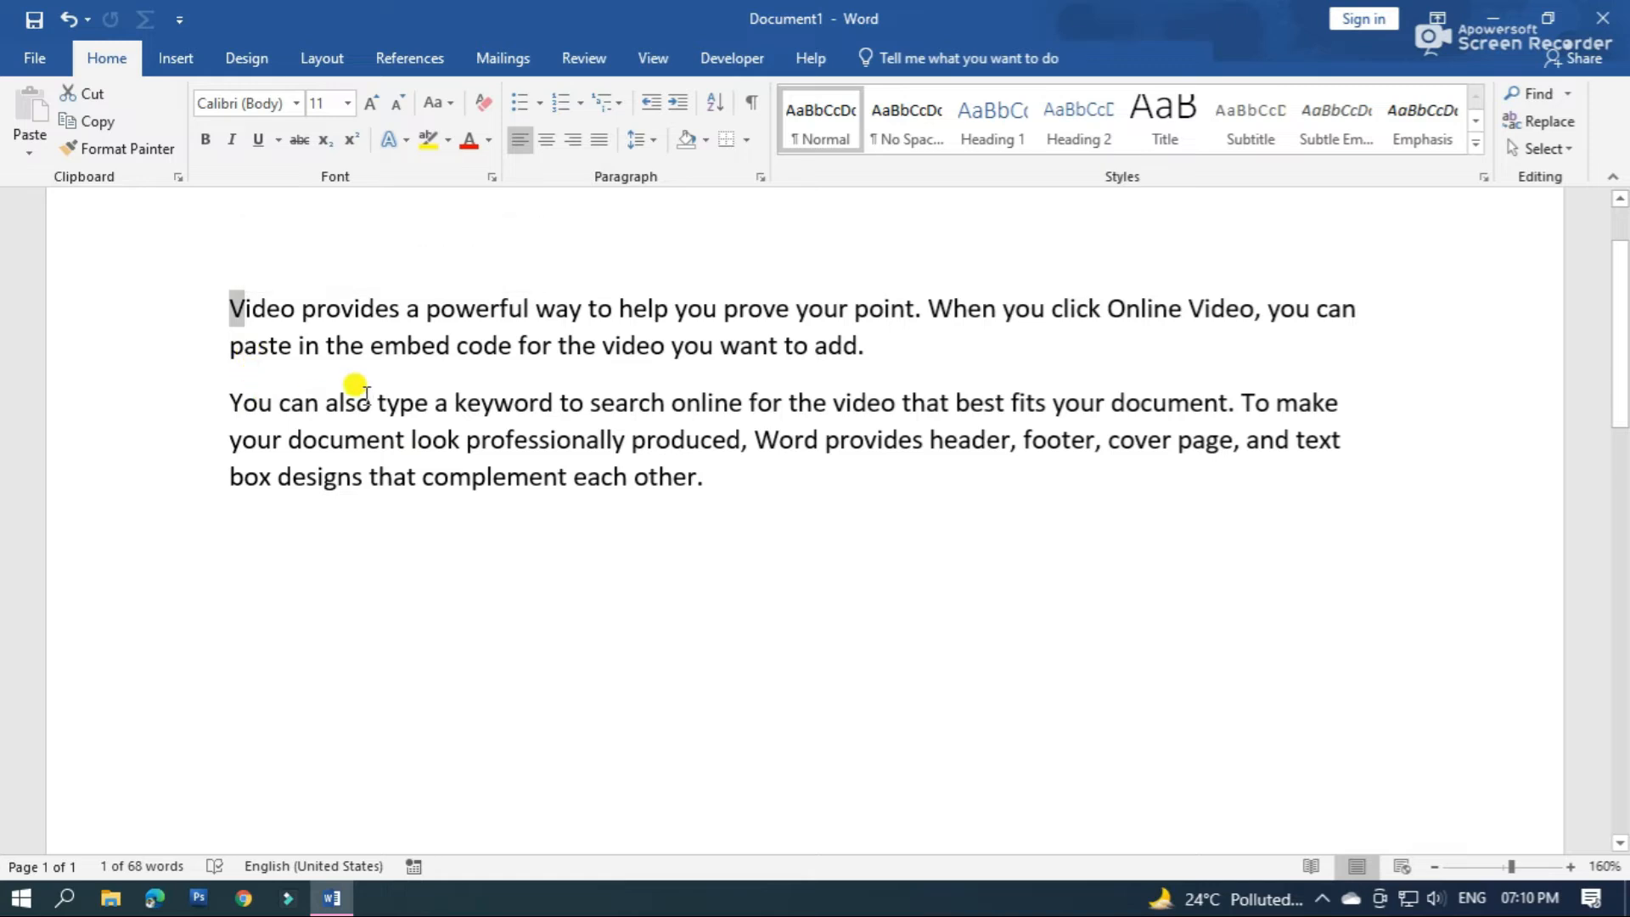
left_click(180, 61)
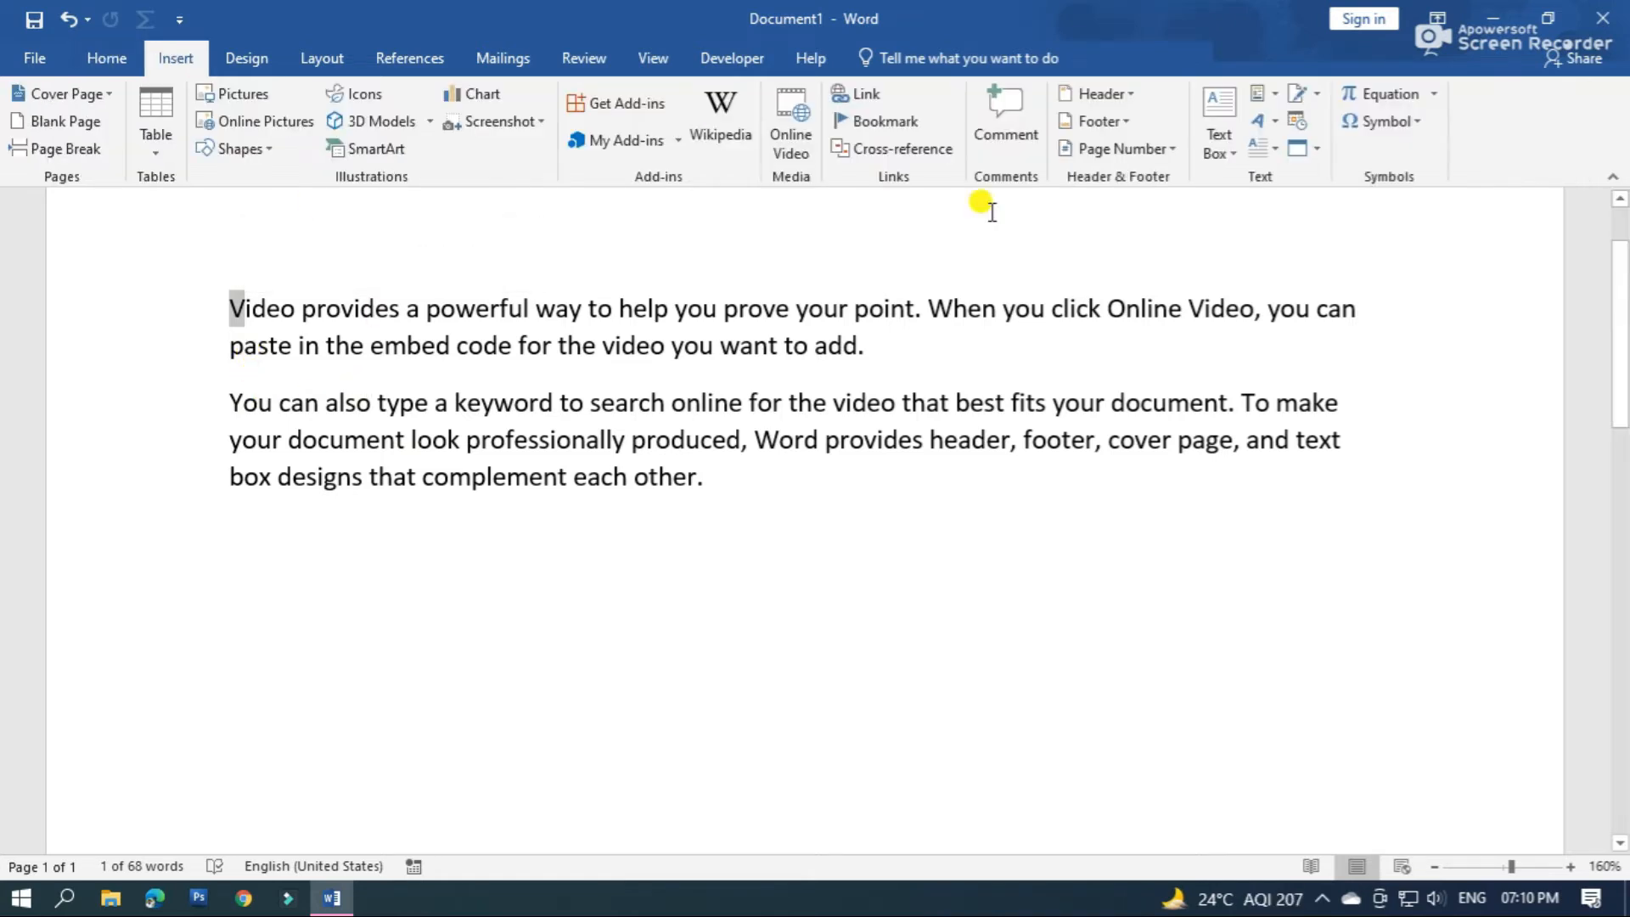
left_click(1272, 148)
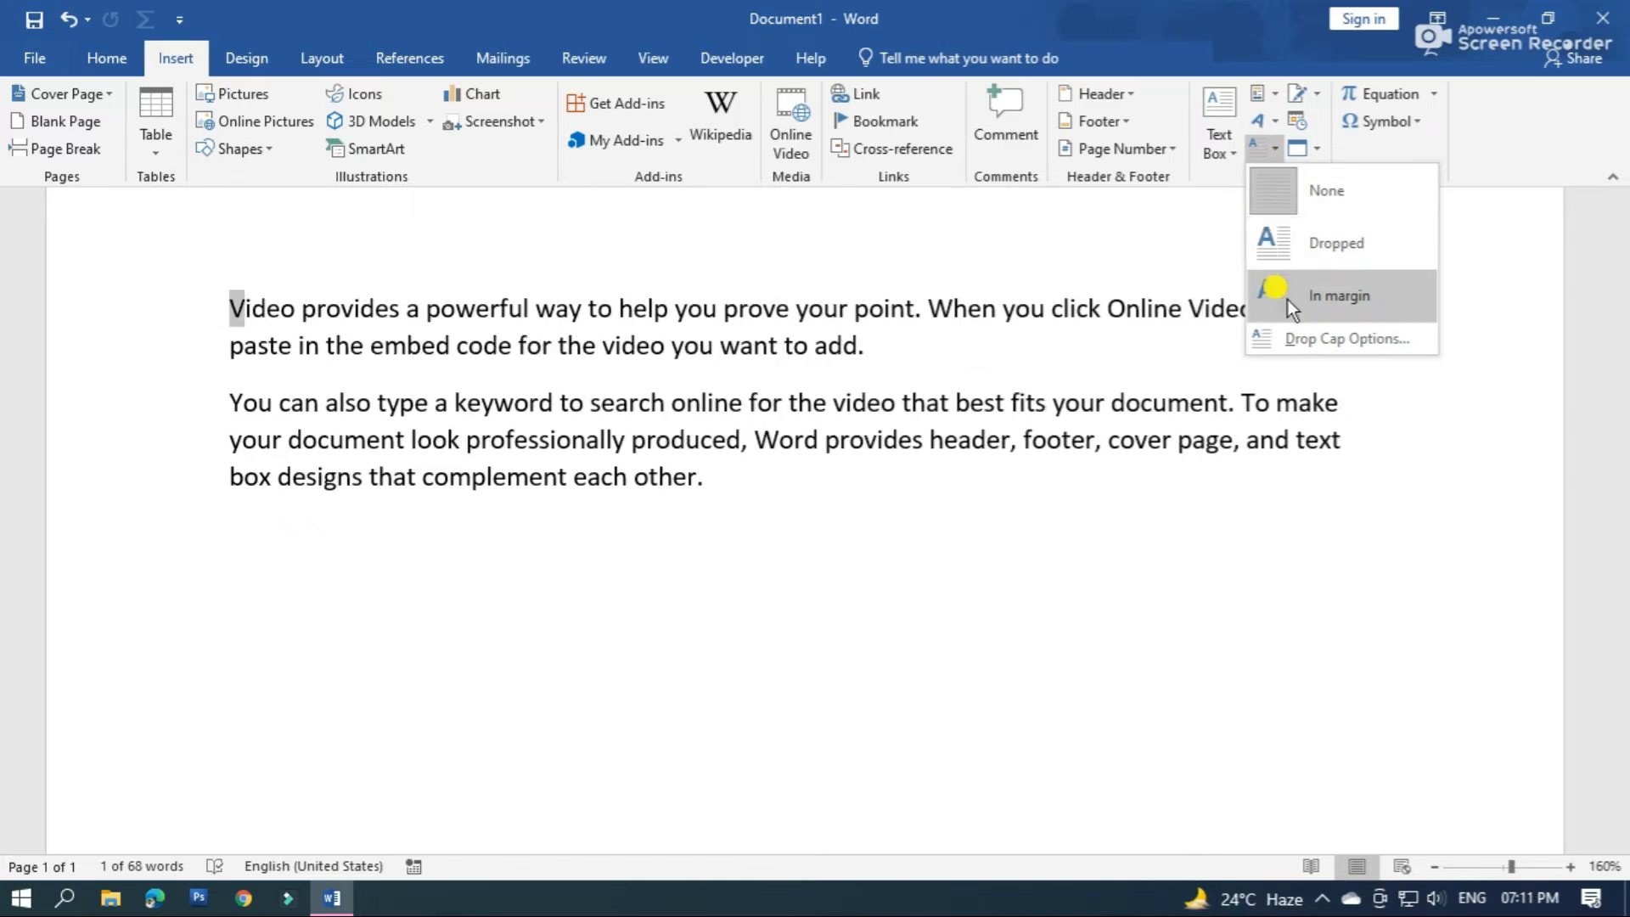
left_click(1291, 244)
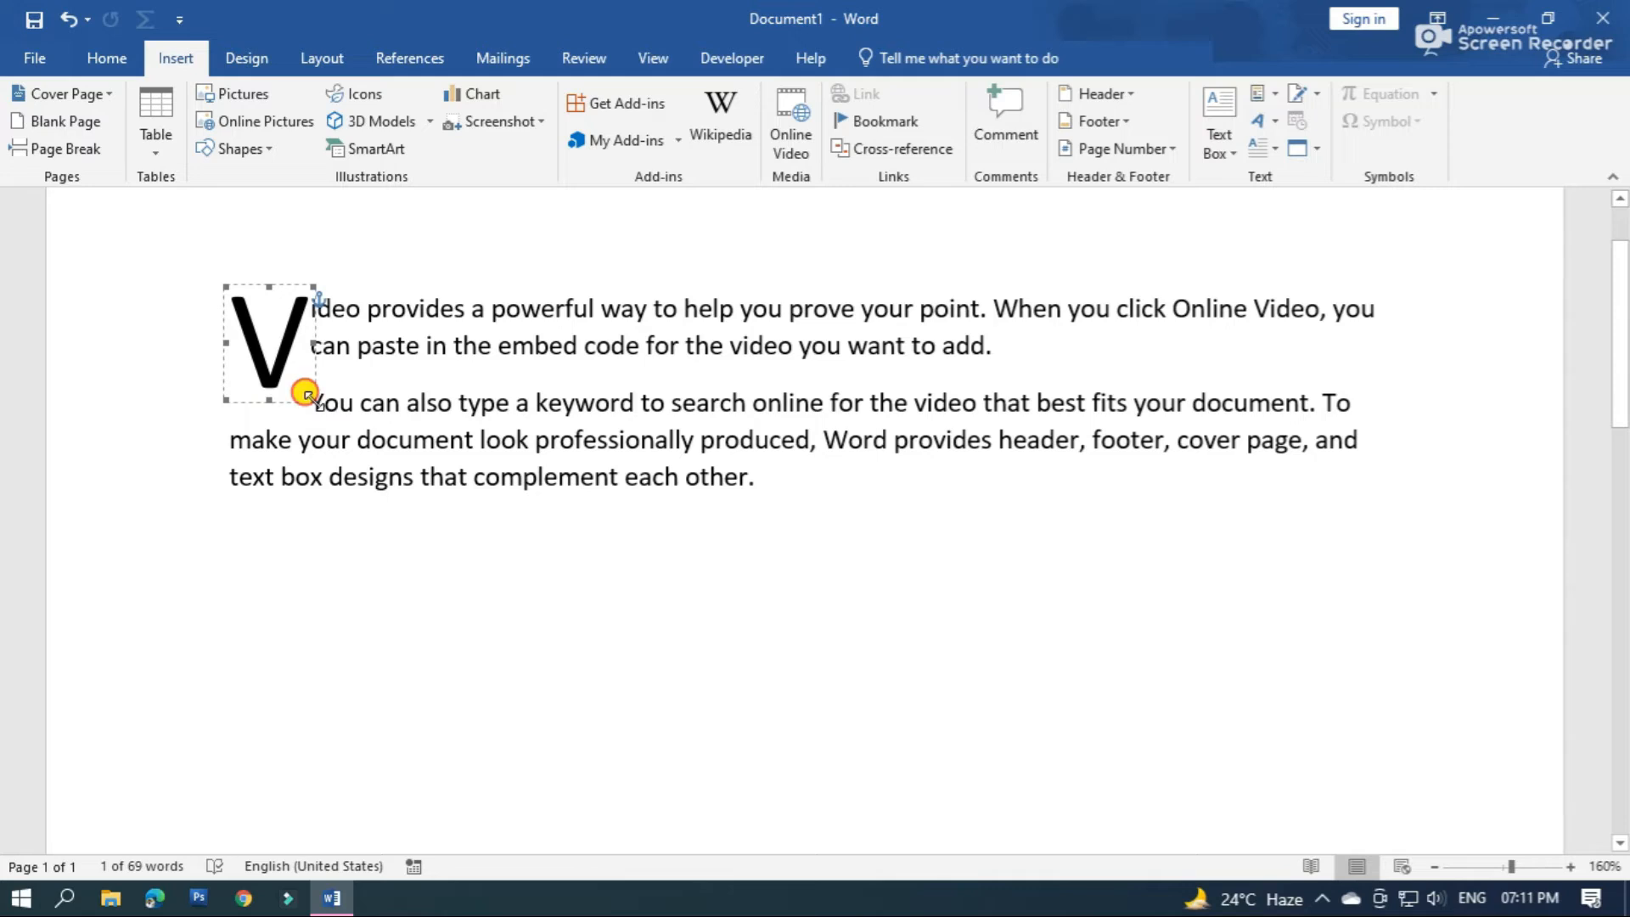
left_click_drag(307, 382, 312, 385)
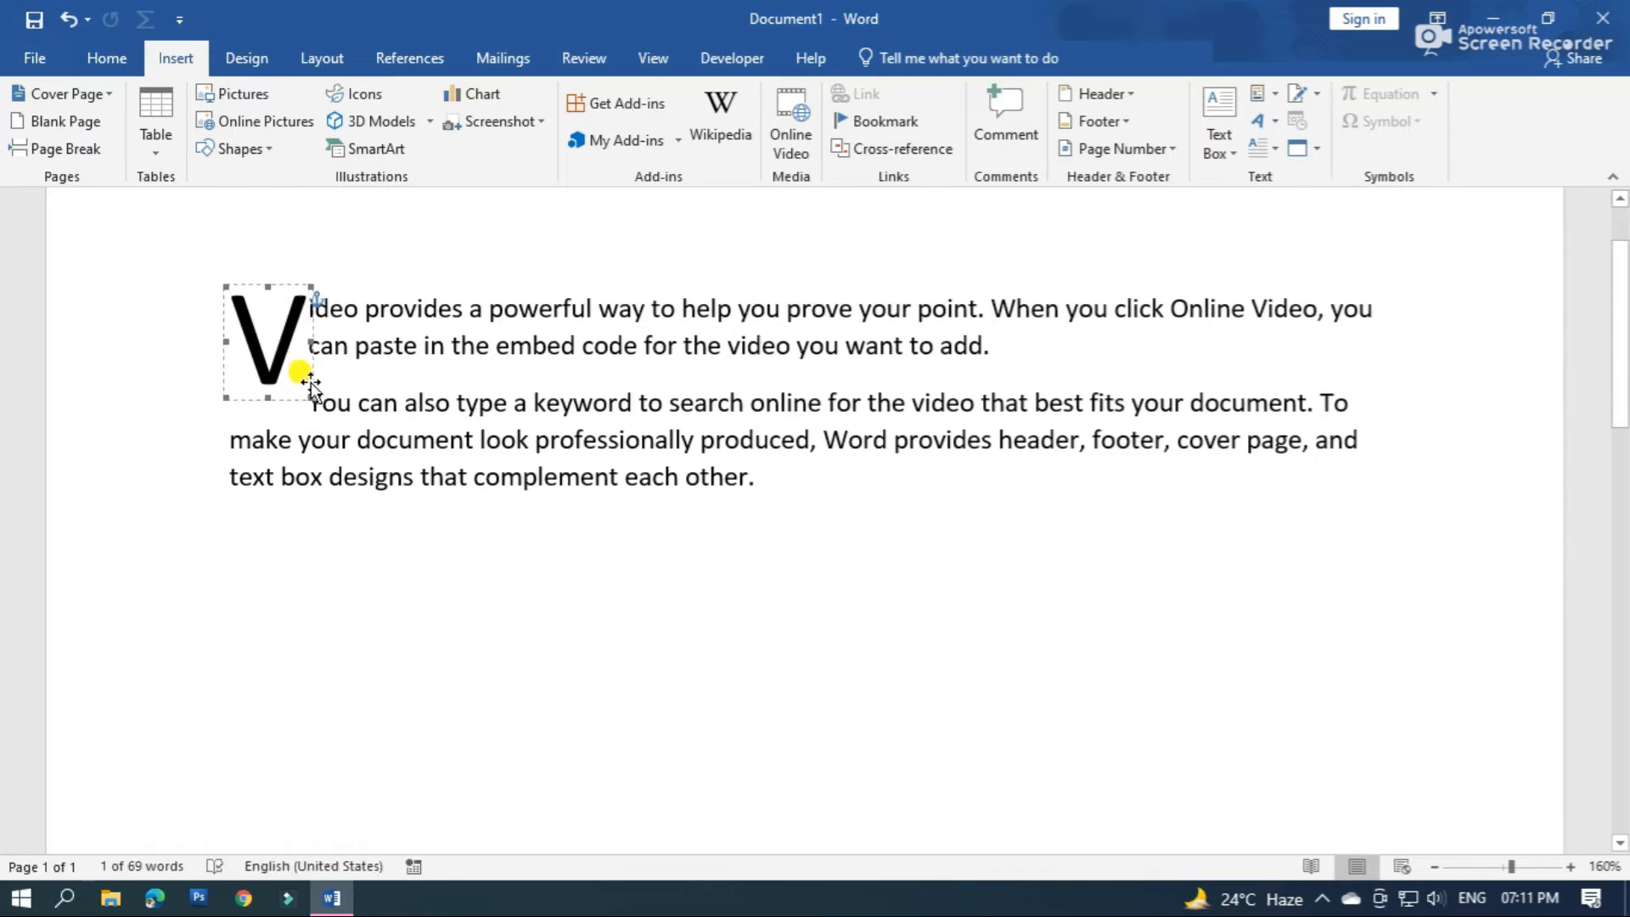
Add a line reading "Subha Academy©" below the two paragraphs, with the copyright symbol directly after the name
left_click(900, 649)
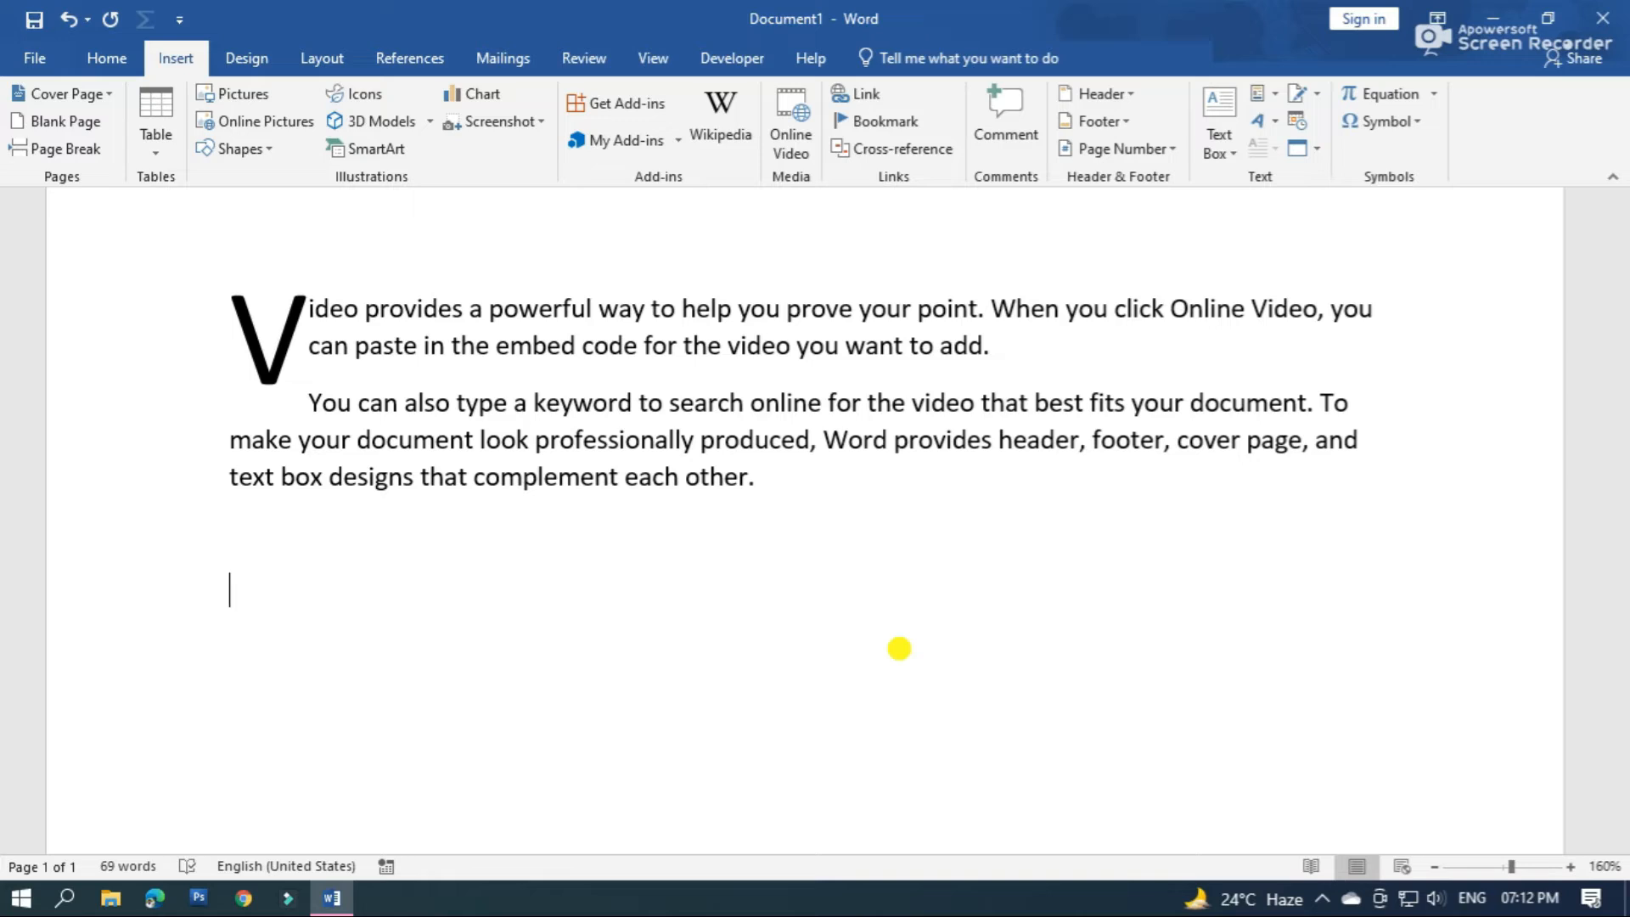
type("Subha Academy")
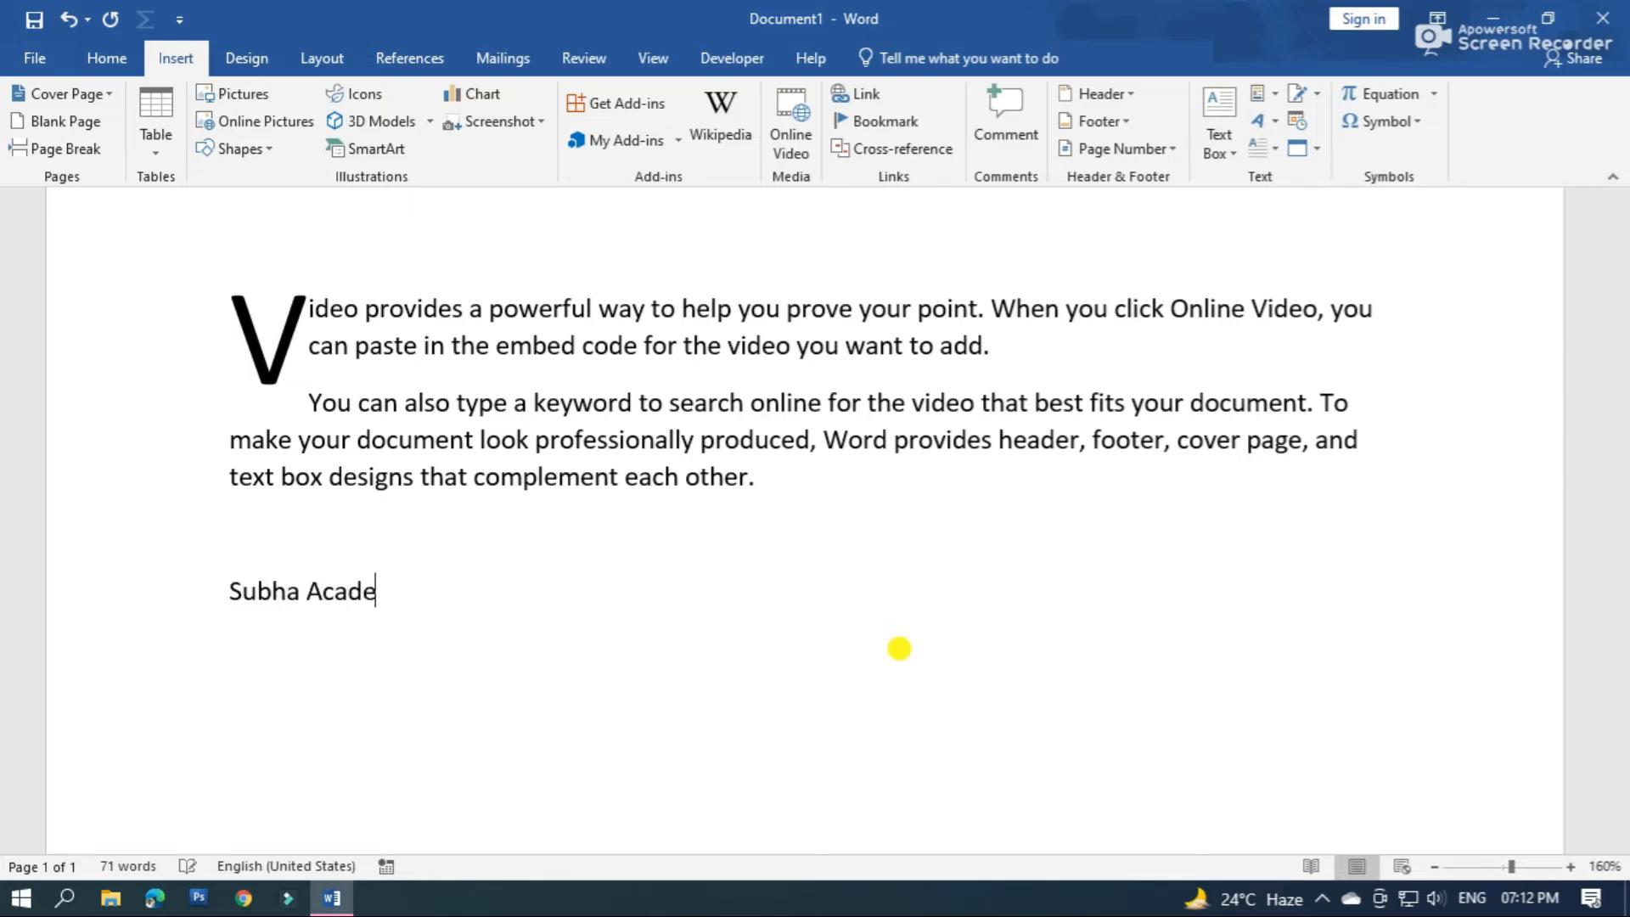
scroll(721, 749, "up", 3)
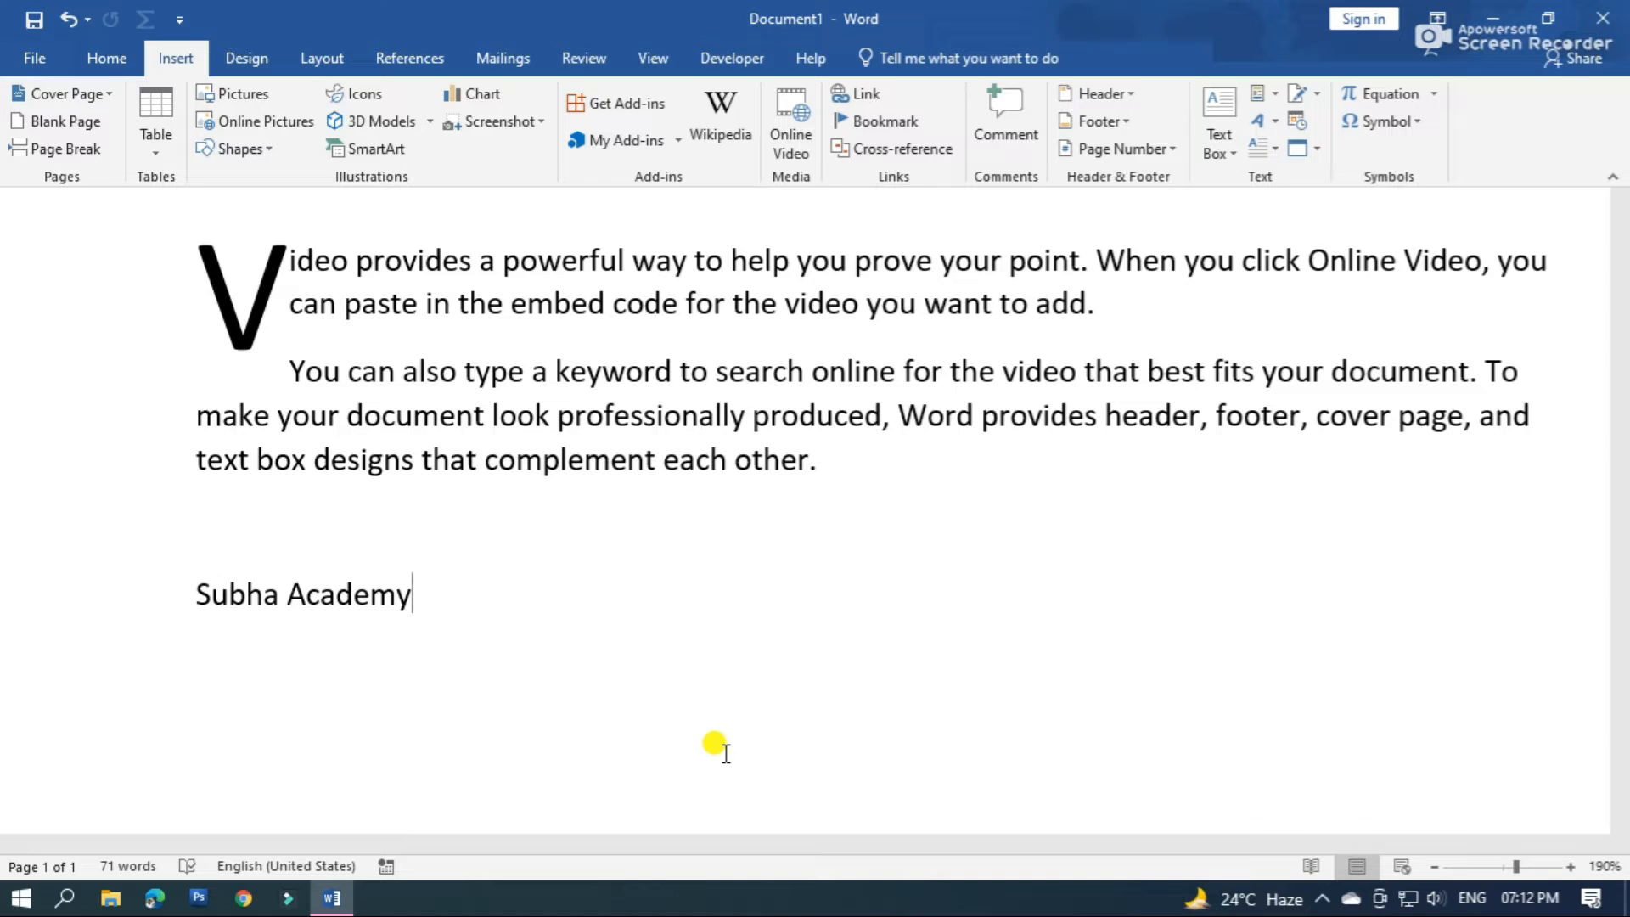
type("(")
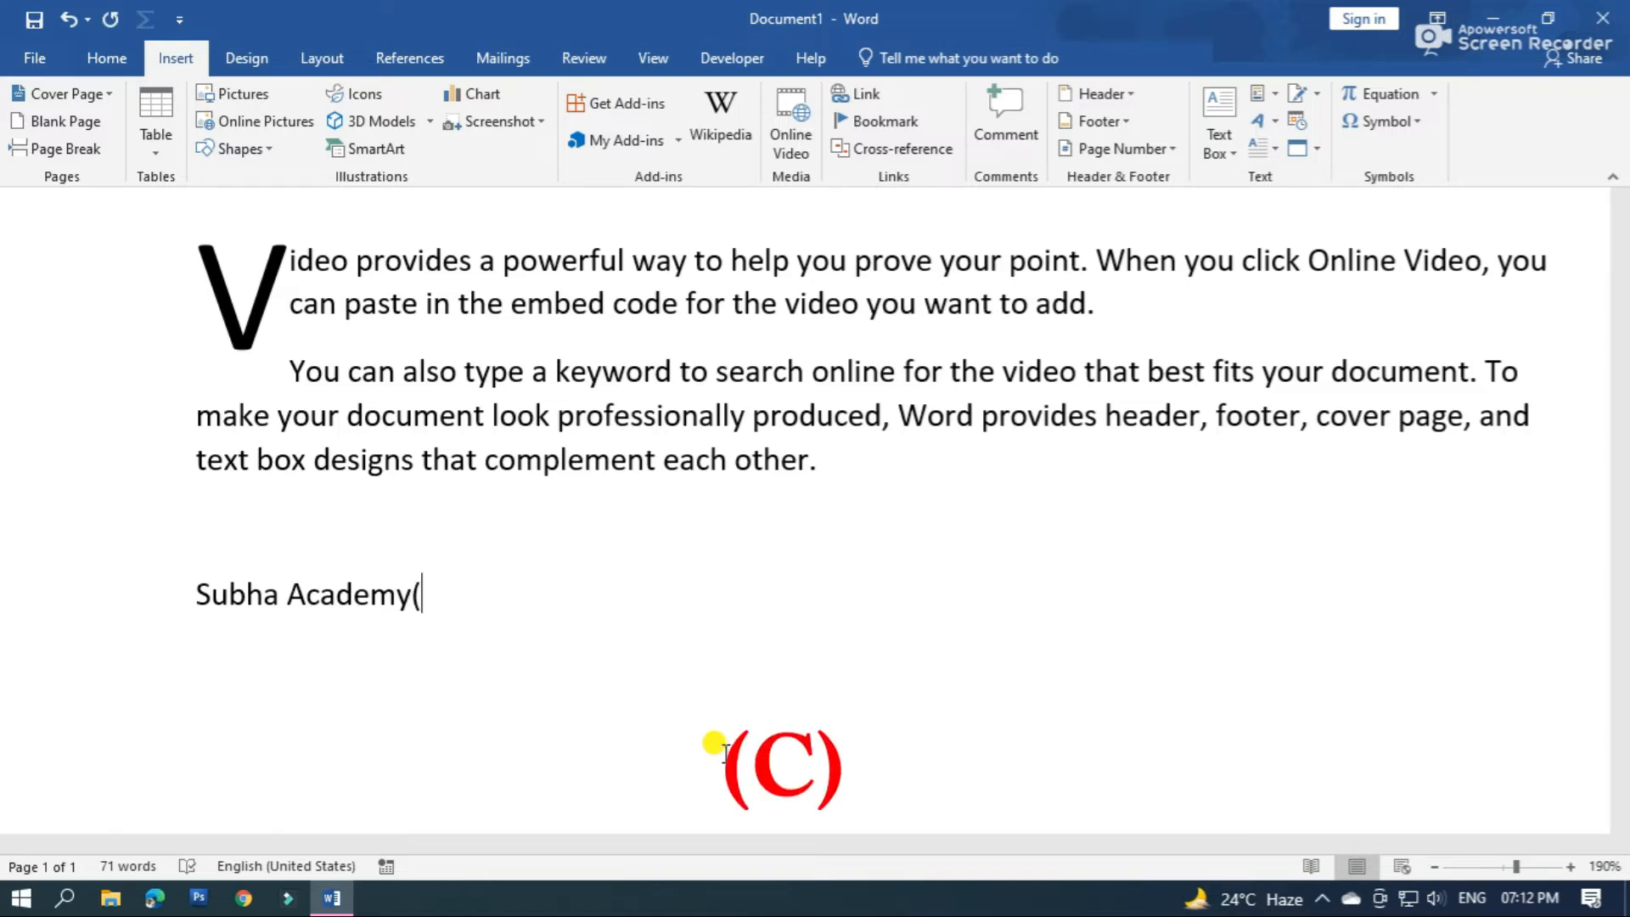
type("c")
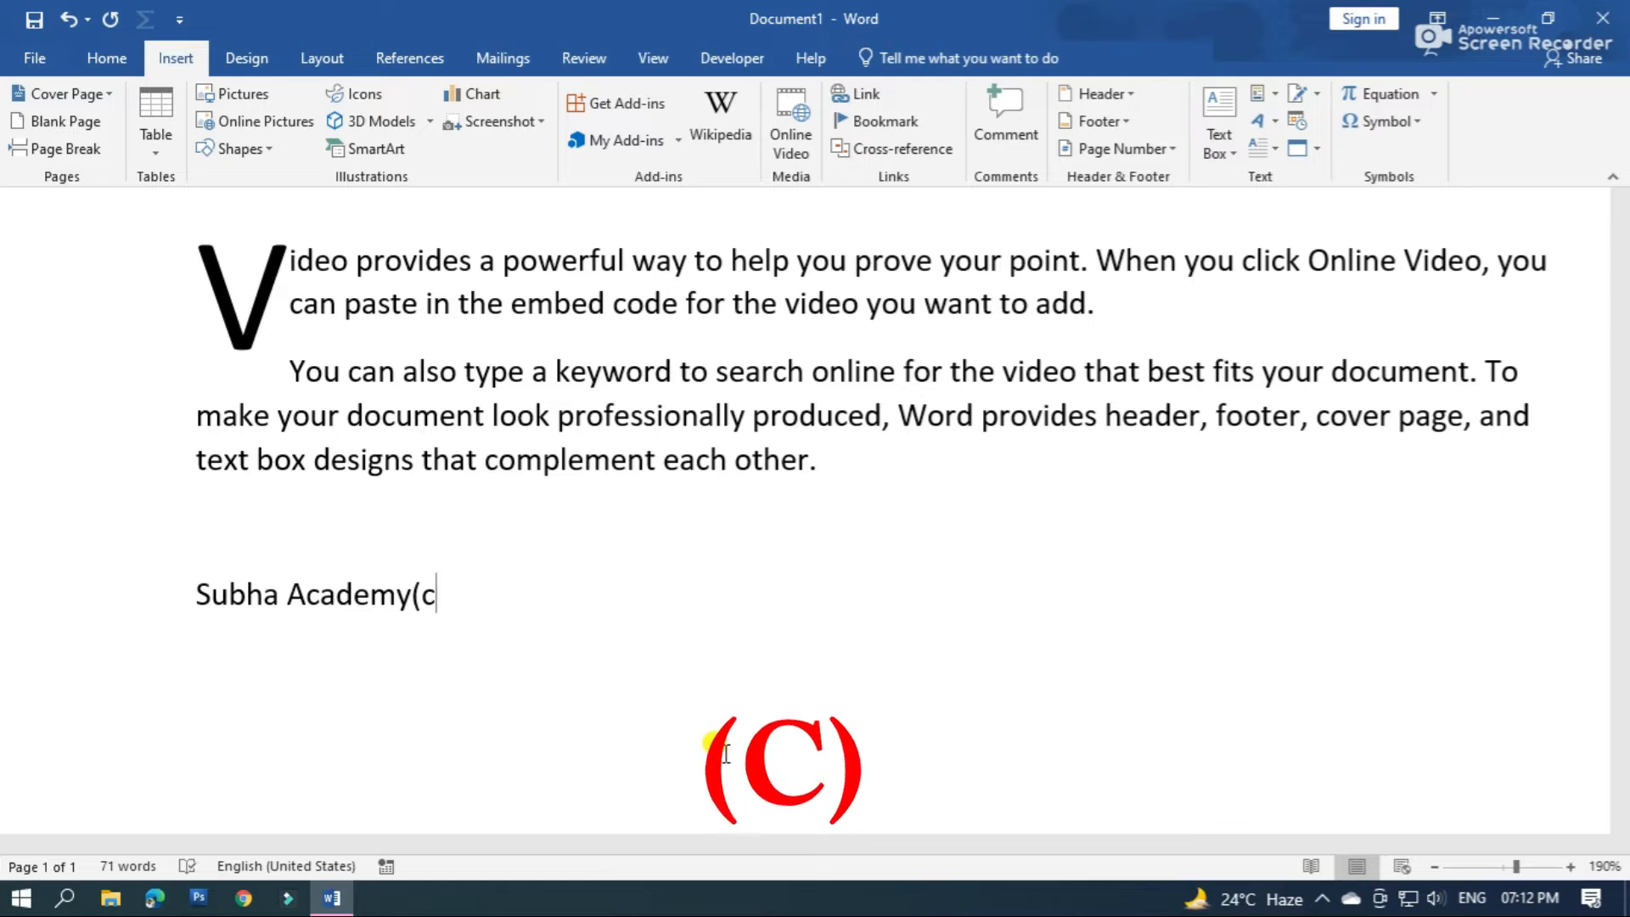
type(")")
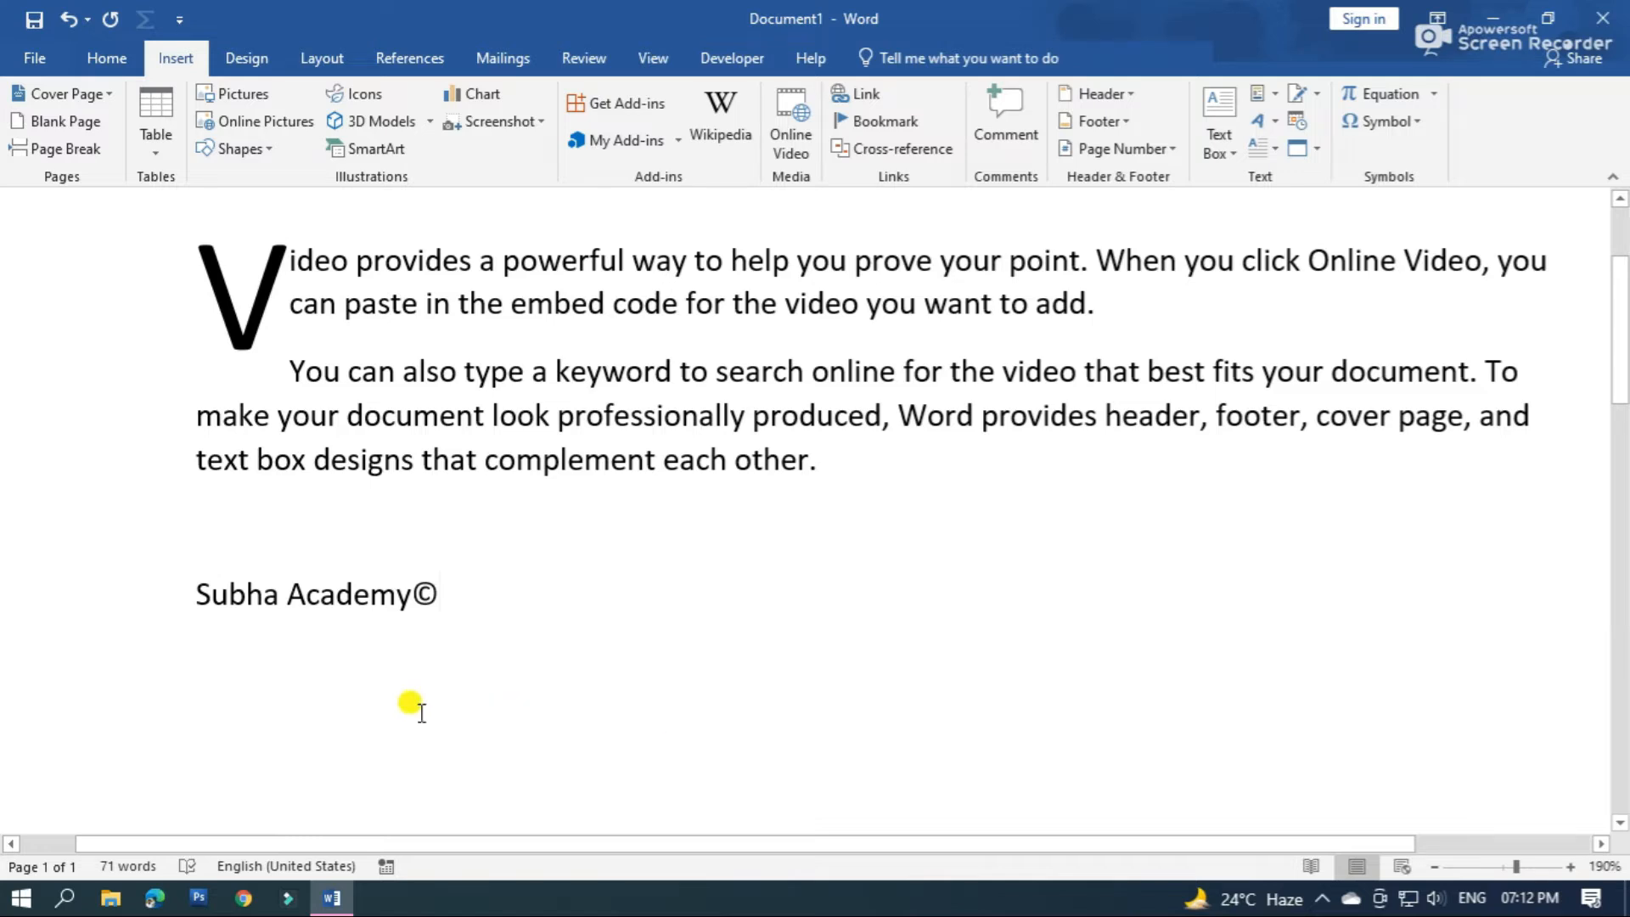
Add another line reading "Subha Academy®" directly below the copyright line, ending with the registered trademark symbol
key("Return")
type("Subha Academy")
scroll(1009, 548, "down", 3)
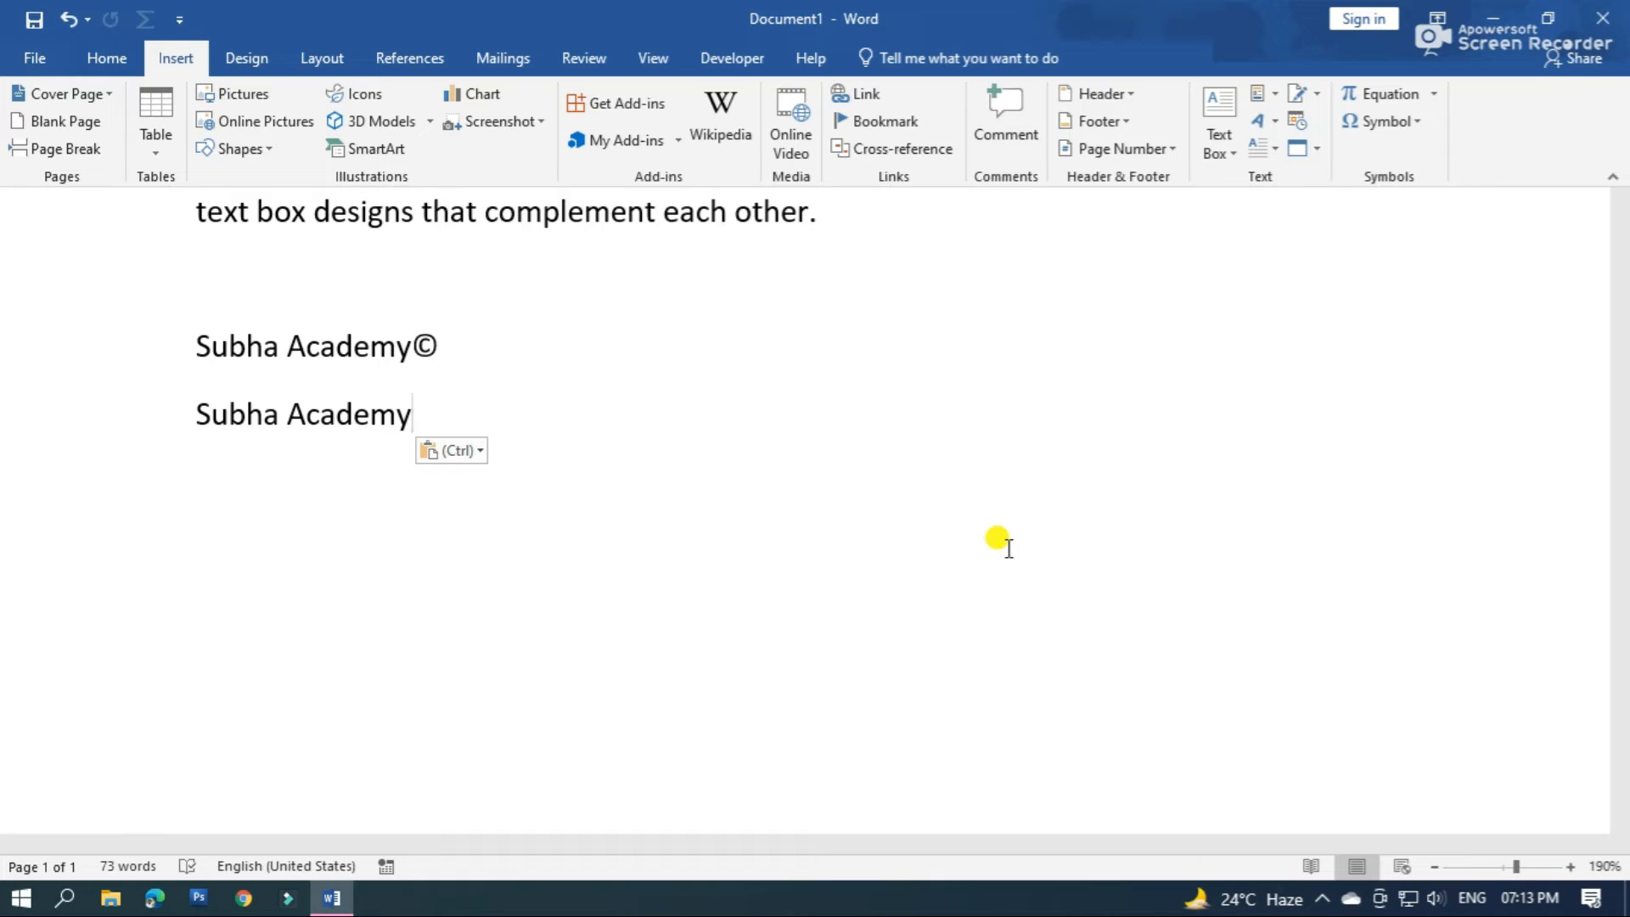
type("(r")
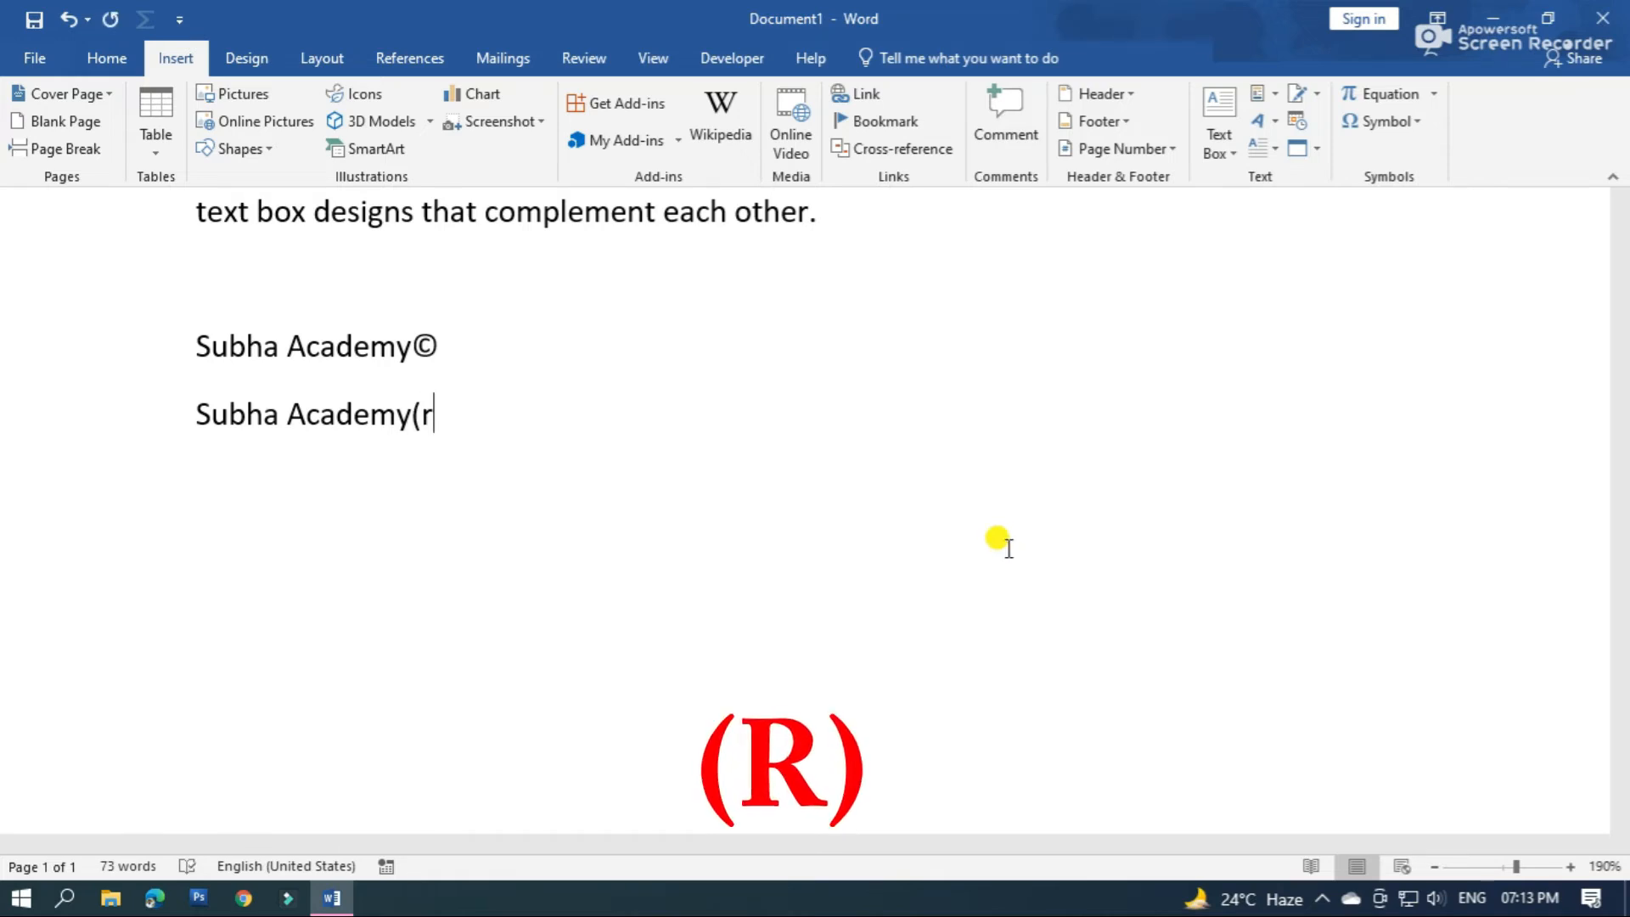
type(")")
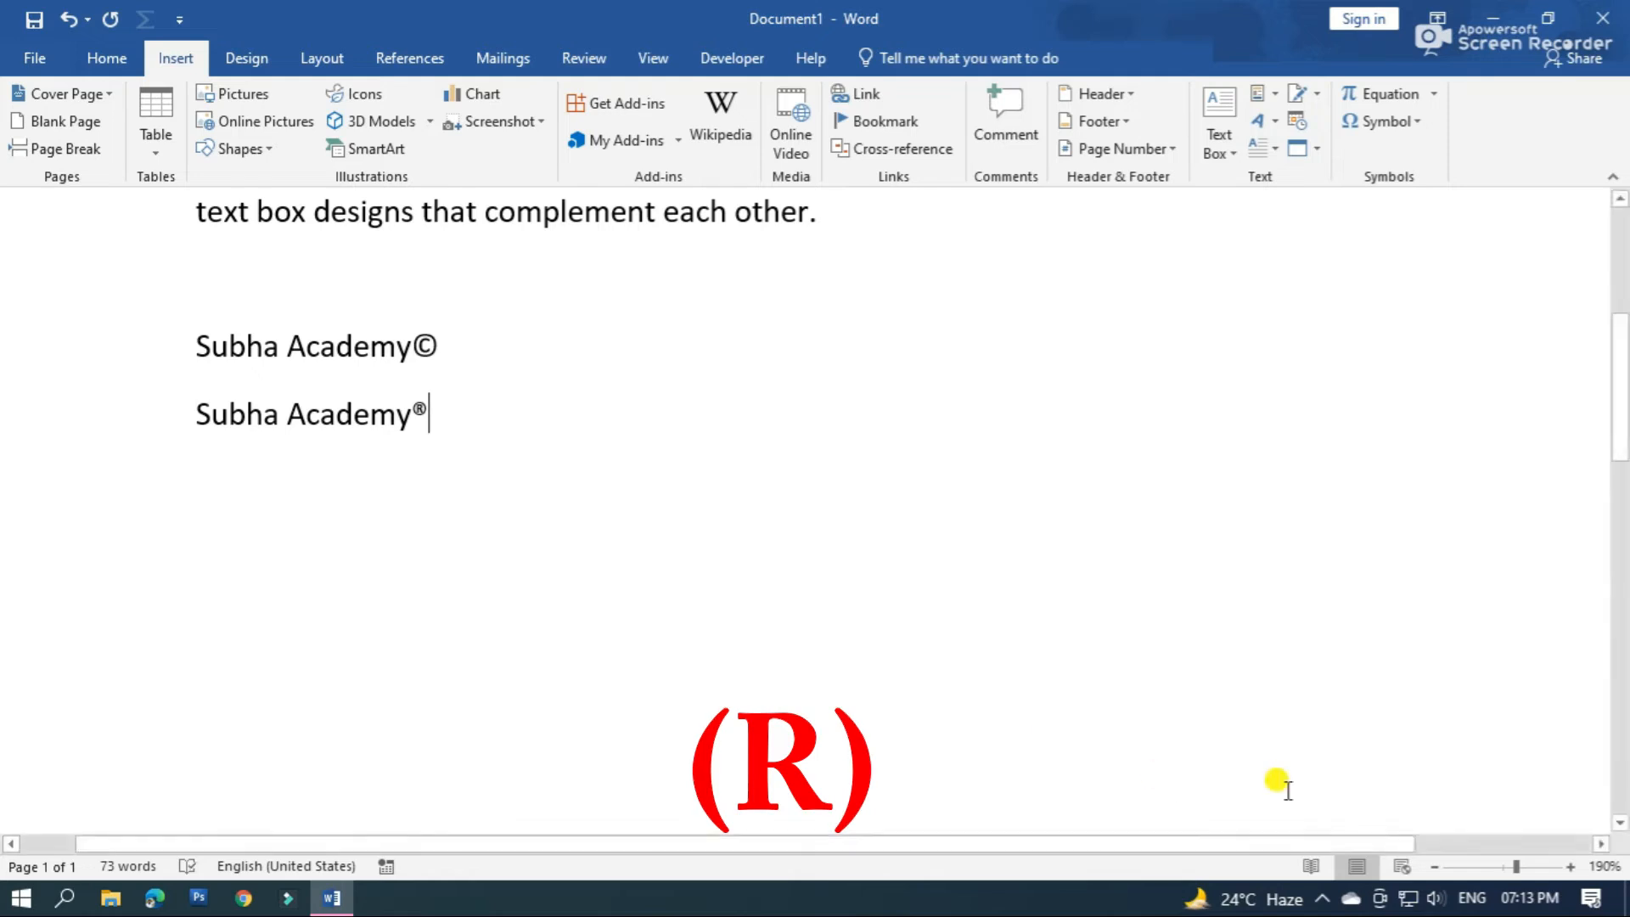
Add a third line reading "Subha Academy™" below the registered line, ending with the trademark symbol
left_click(1571, 866)
left_click(1572, 866)
left_click(1572, 866)
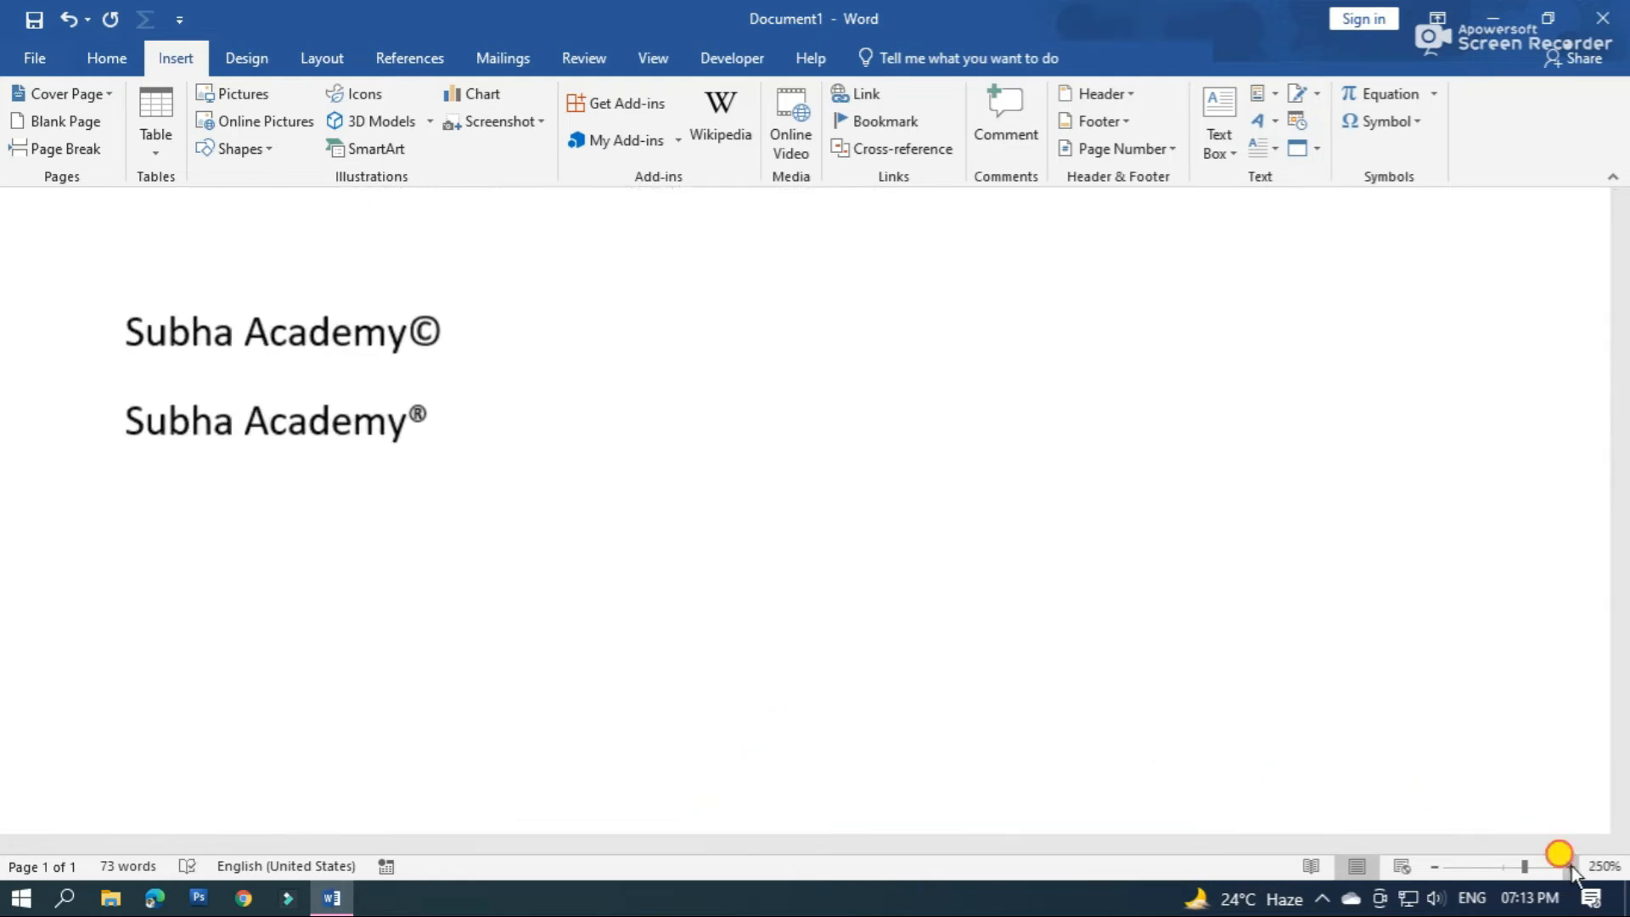
left_click(1572, 866)
left_click(1572, 866)
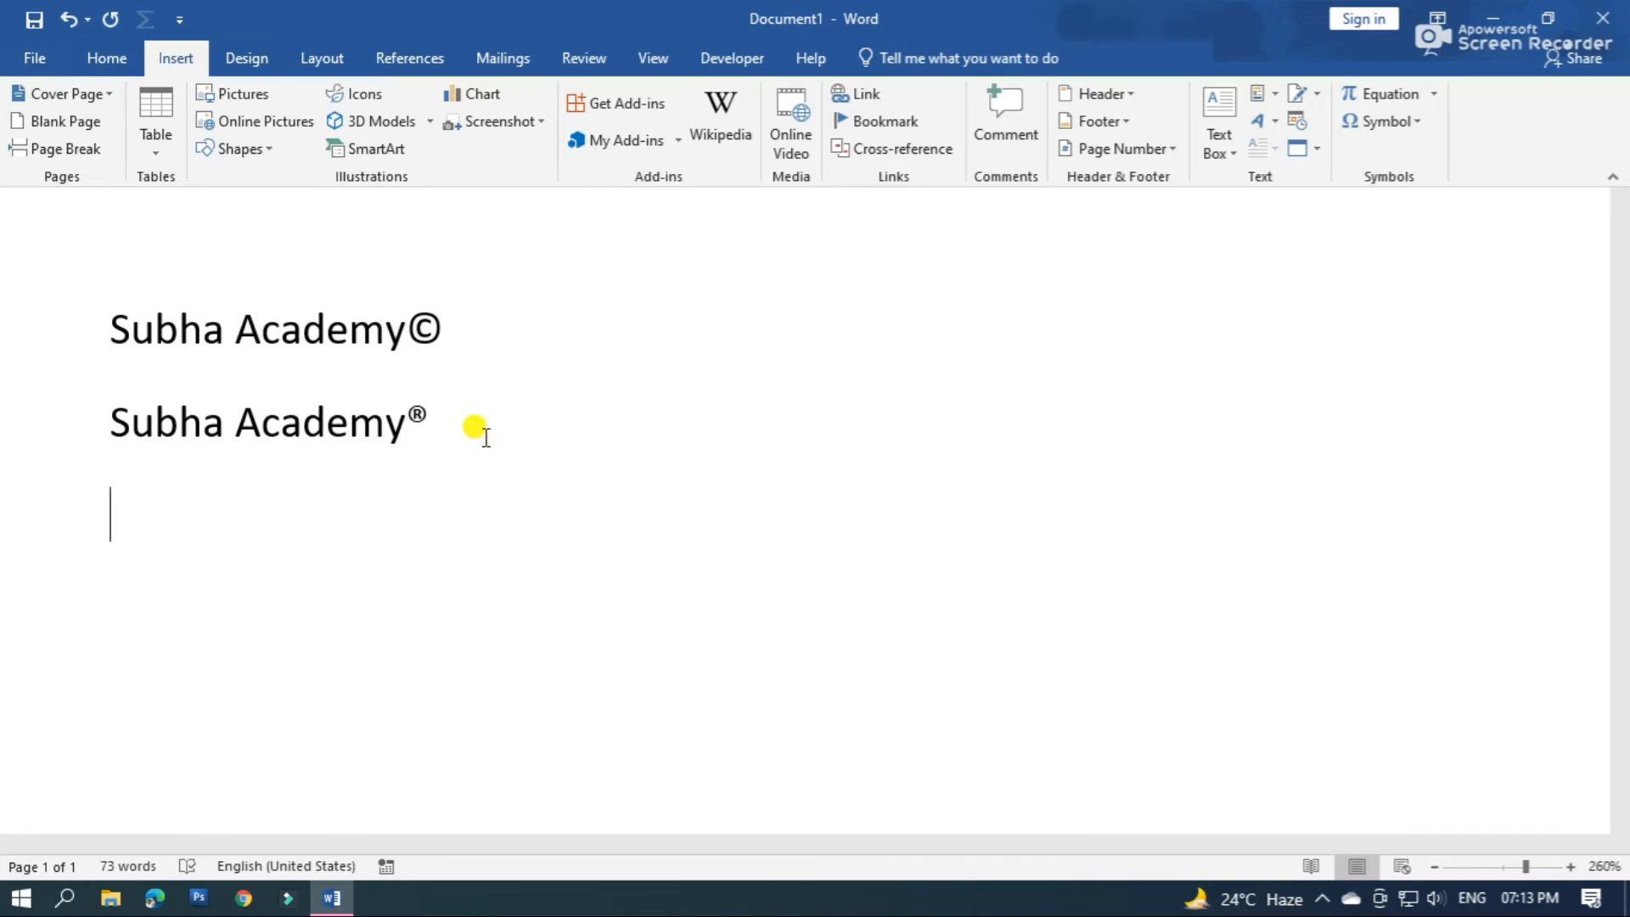
type("Subha Academy")
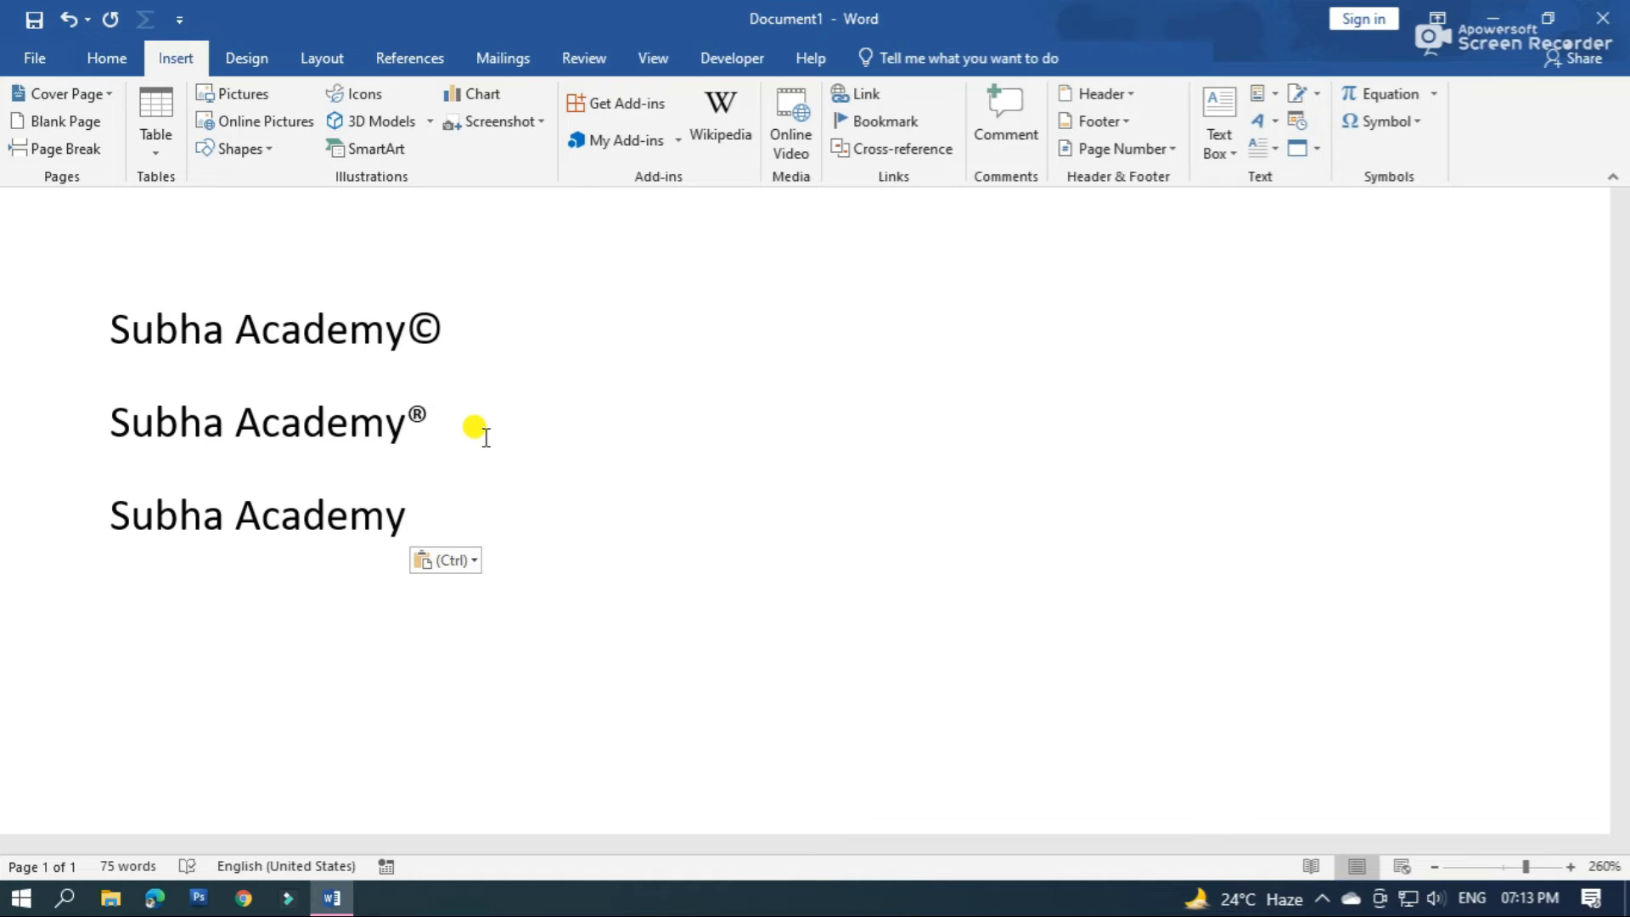
type("(")
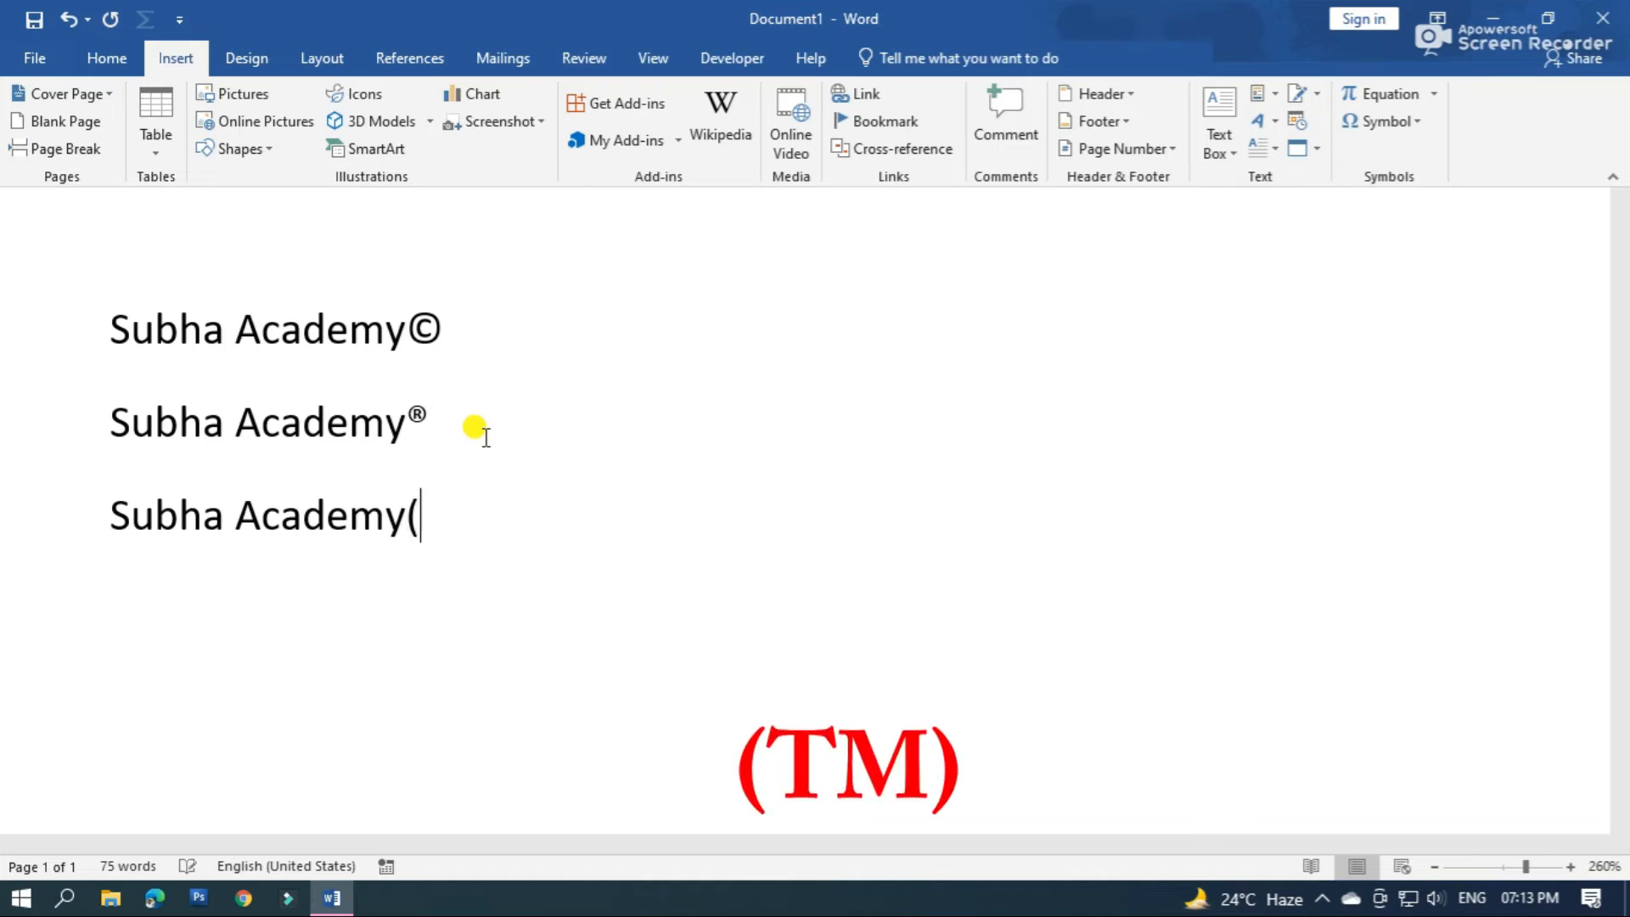
type("t")
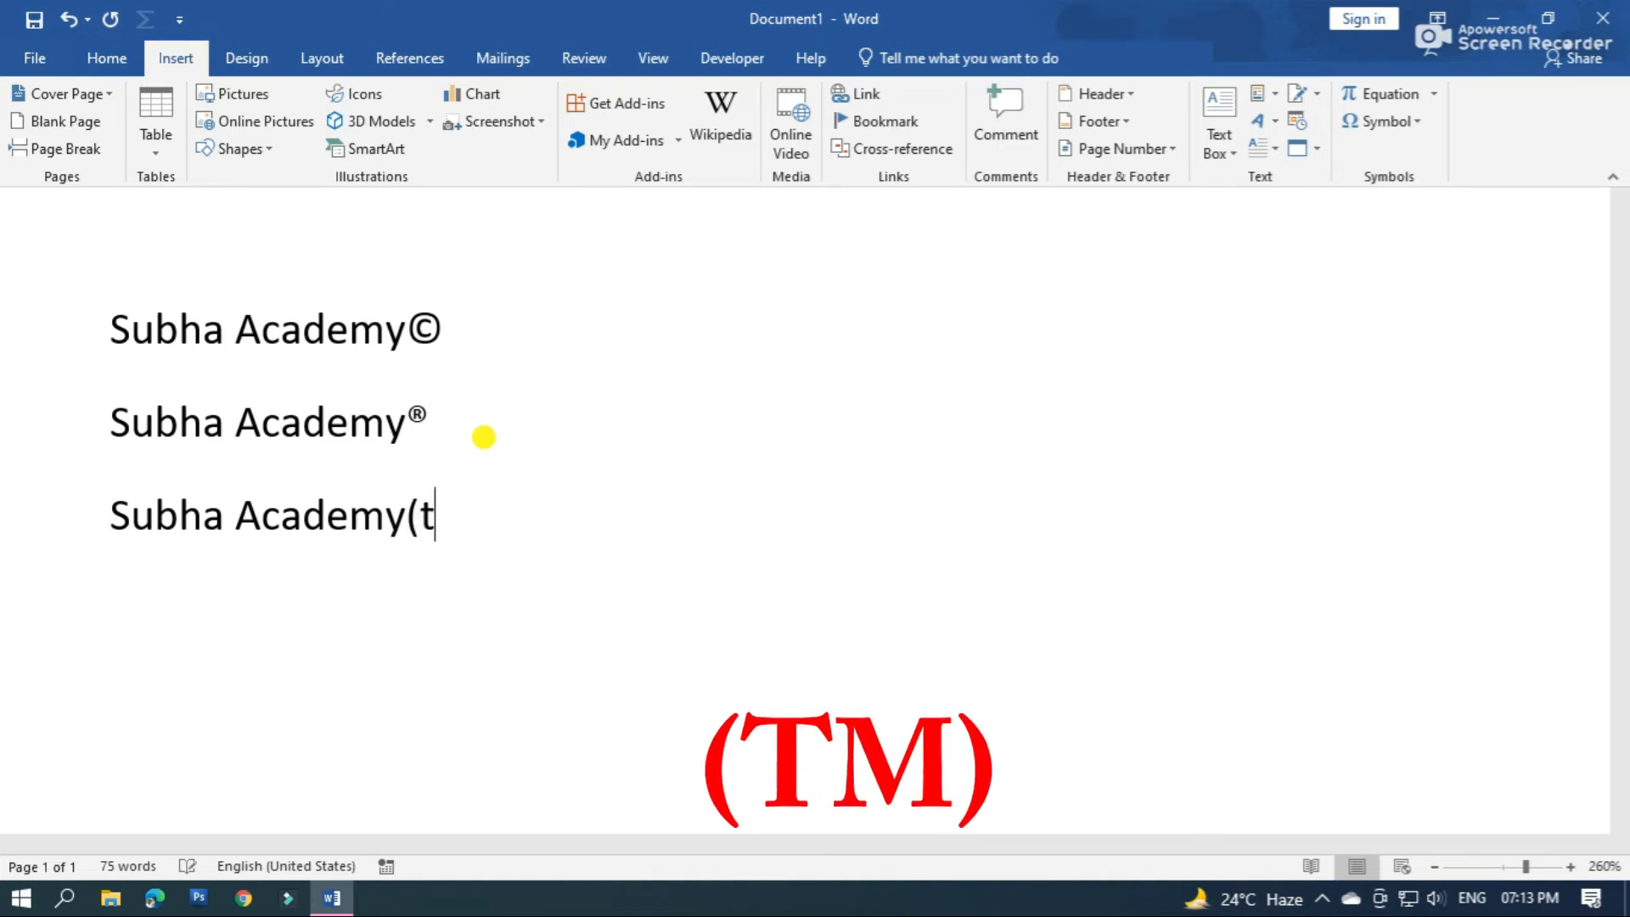
type("m)")
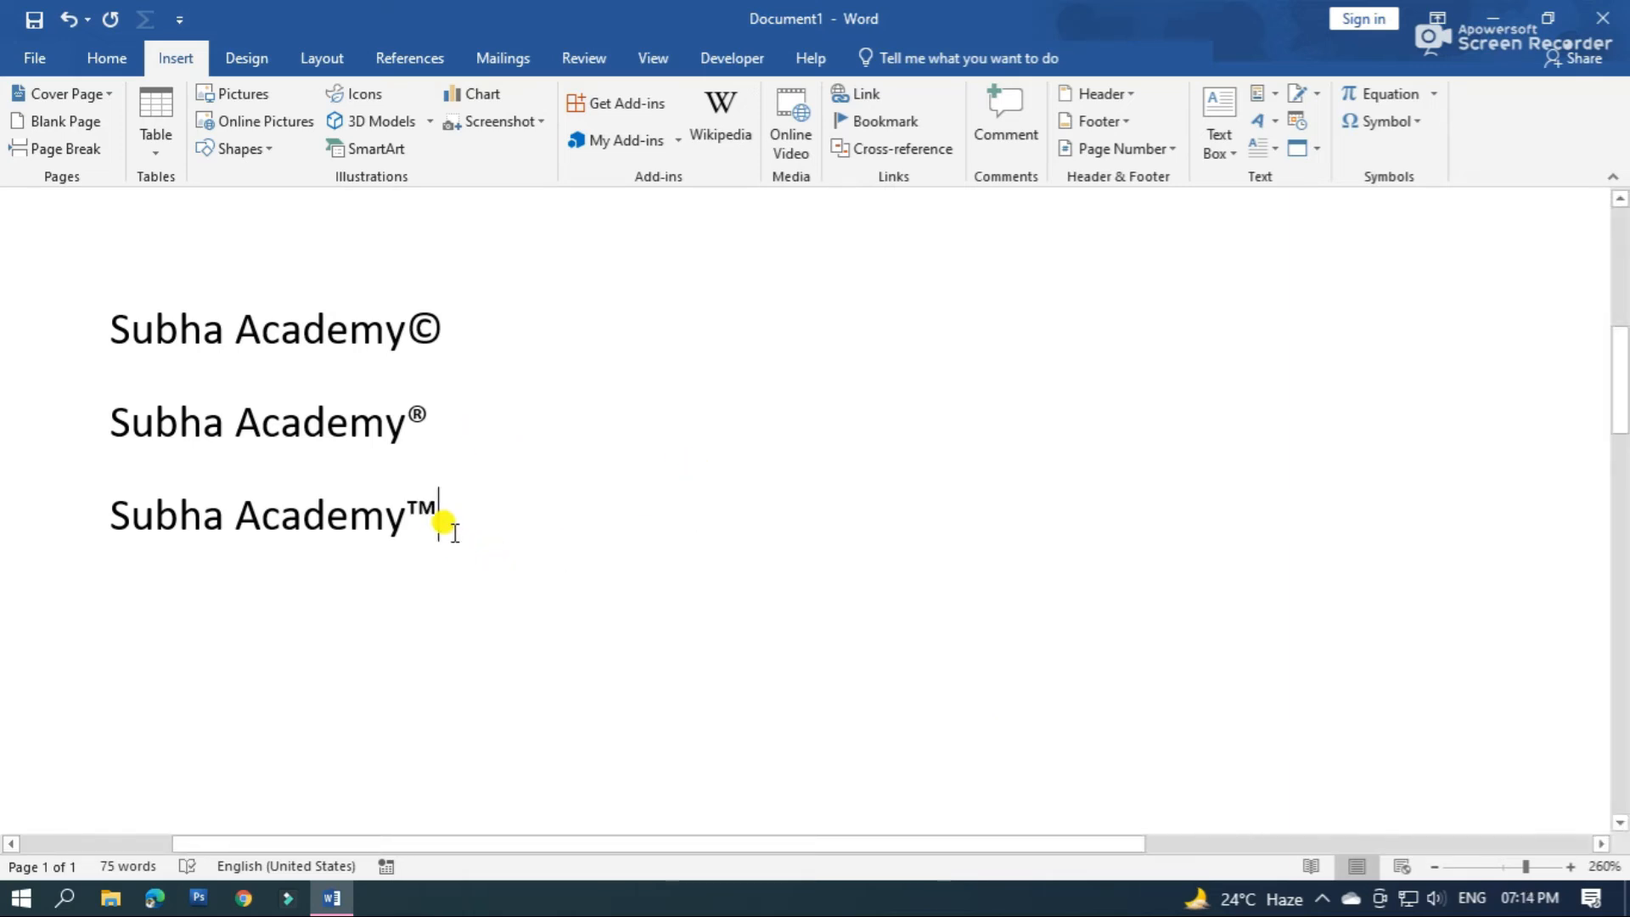
Insert a sad face emoji followed by a smiling face emoji on the line below "Subha Academy™"
left_click_drag(1620, 380, 1620, 393)
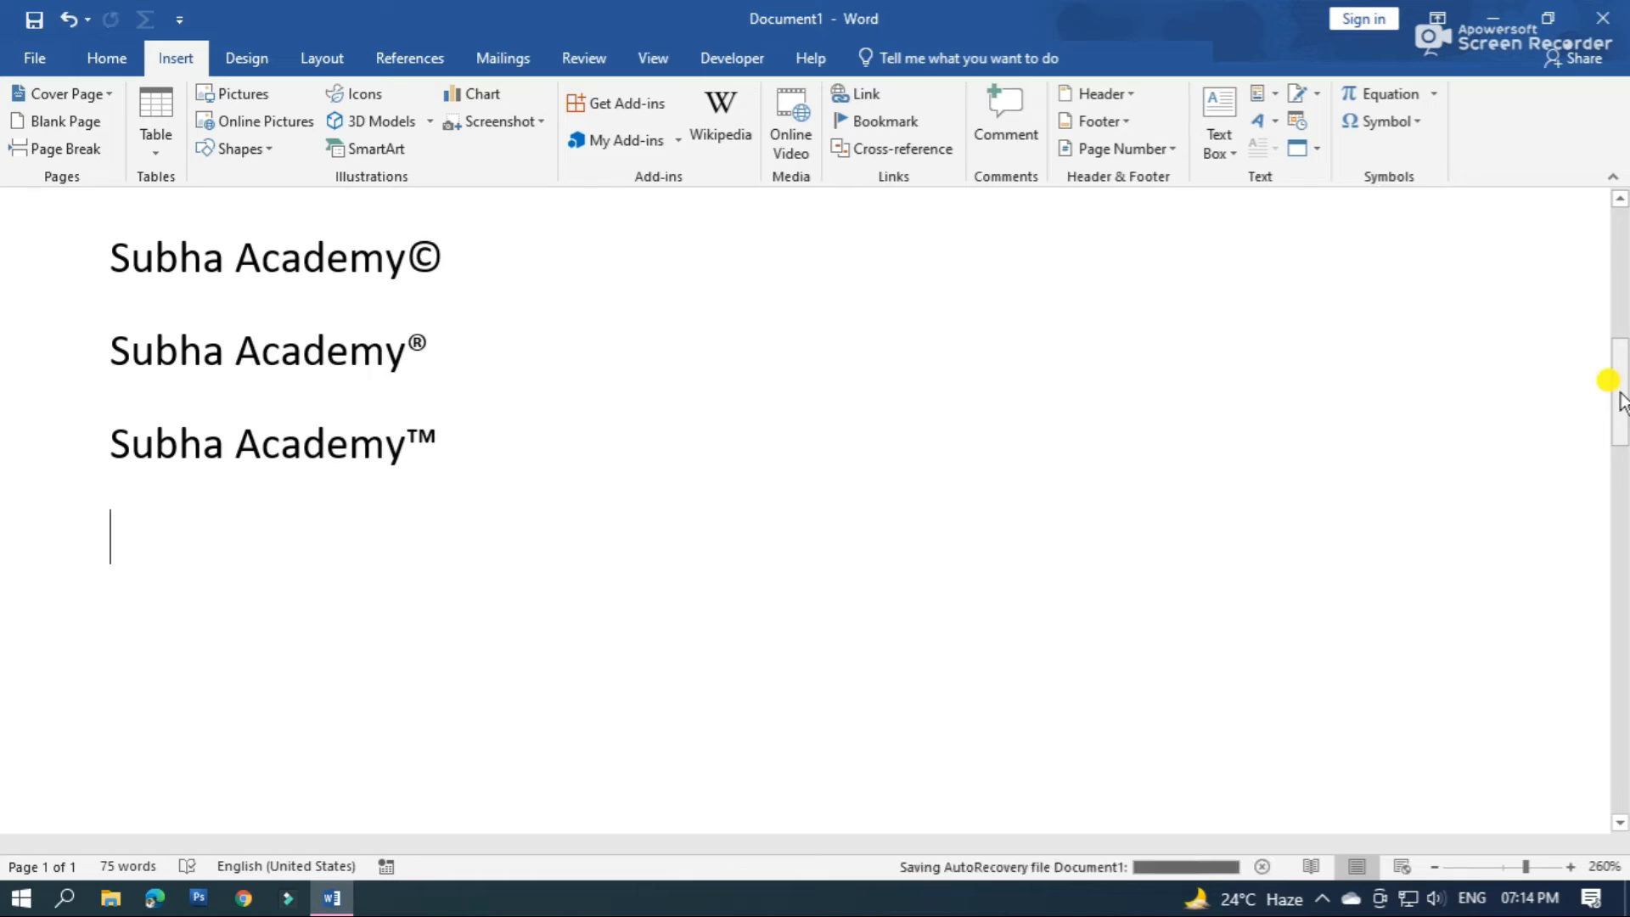
type(":")
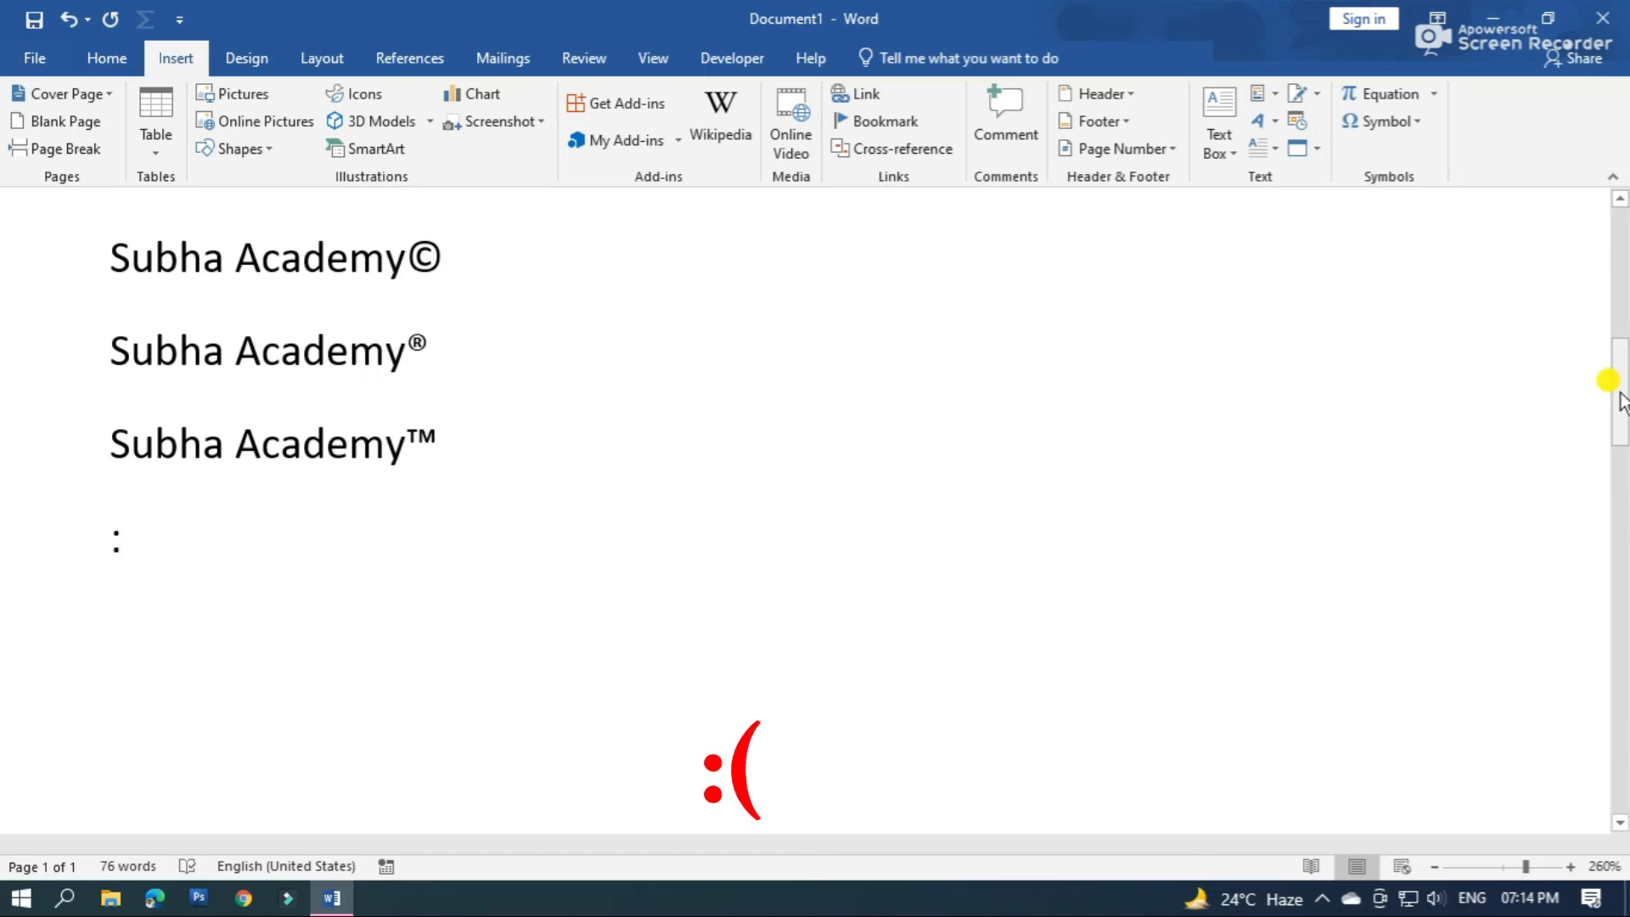
type("(")
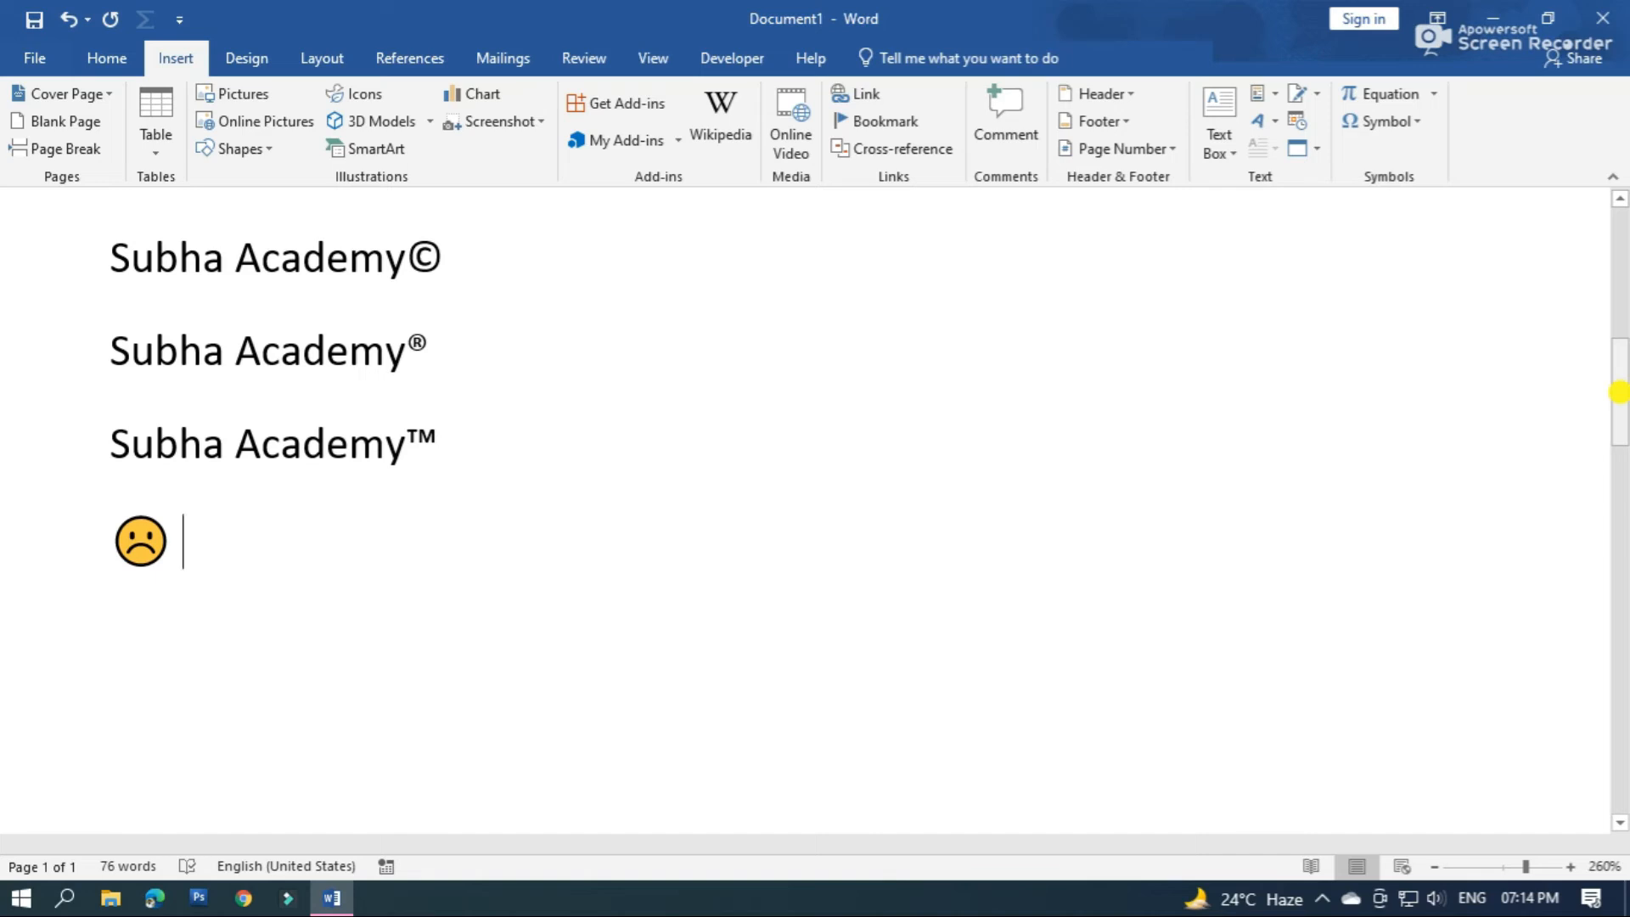
type(":")
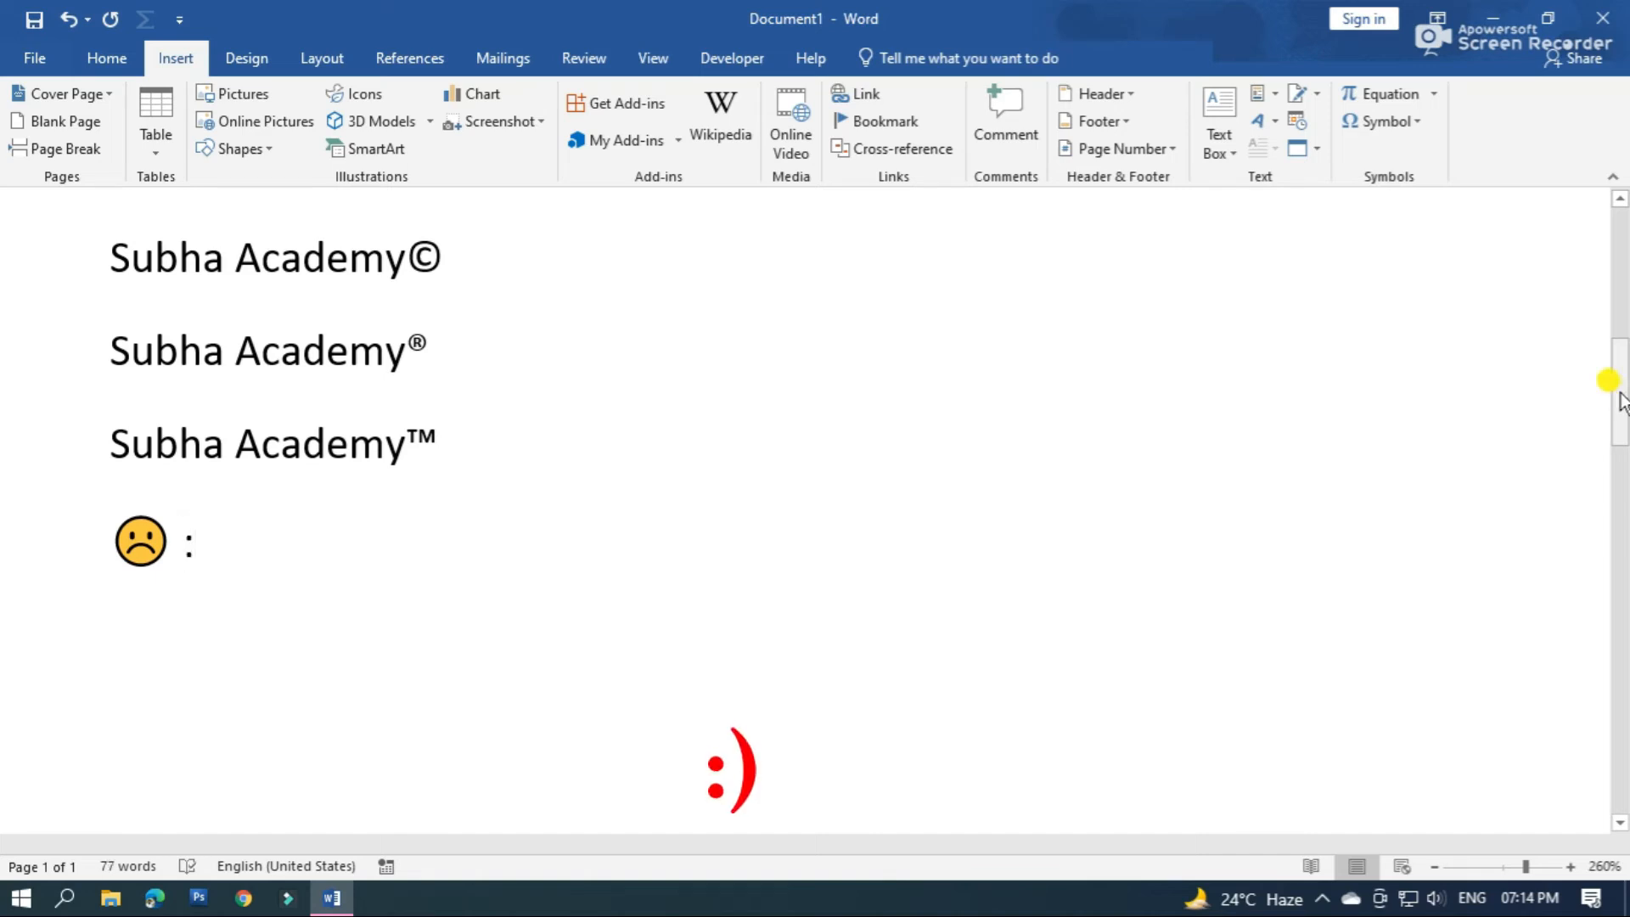
type(")")
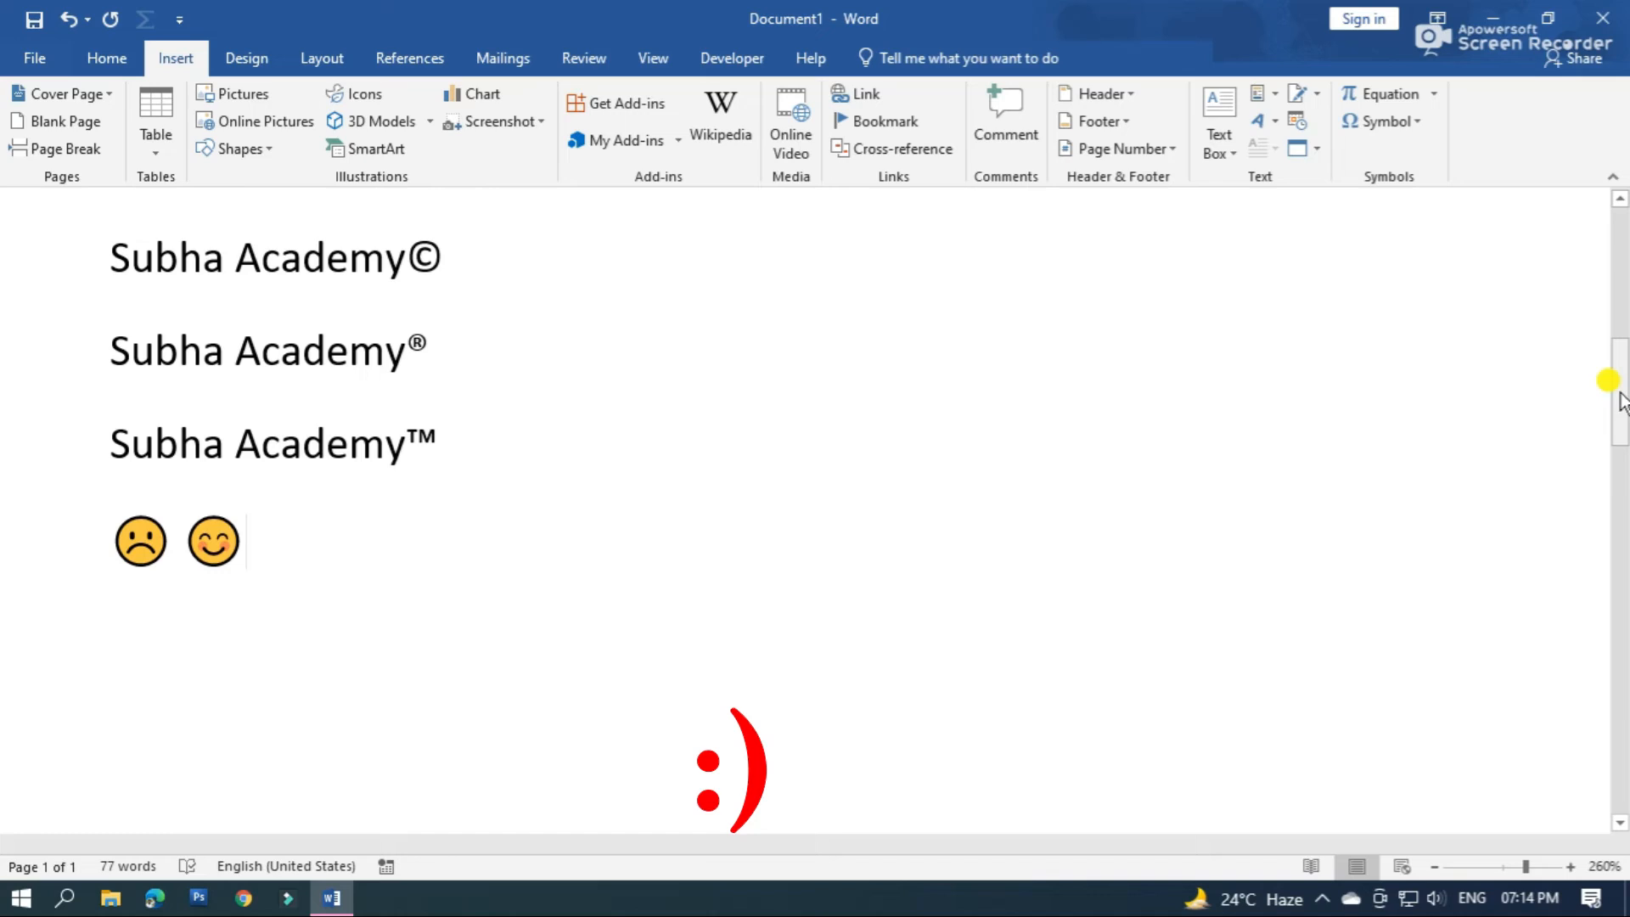
Add a line below the emojis containing a left arrow symbol directly followed by a right arrow symbol
key("Return")
left_click_drag(1622, 393, 1622, 439)
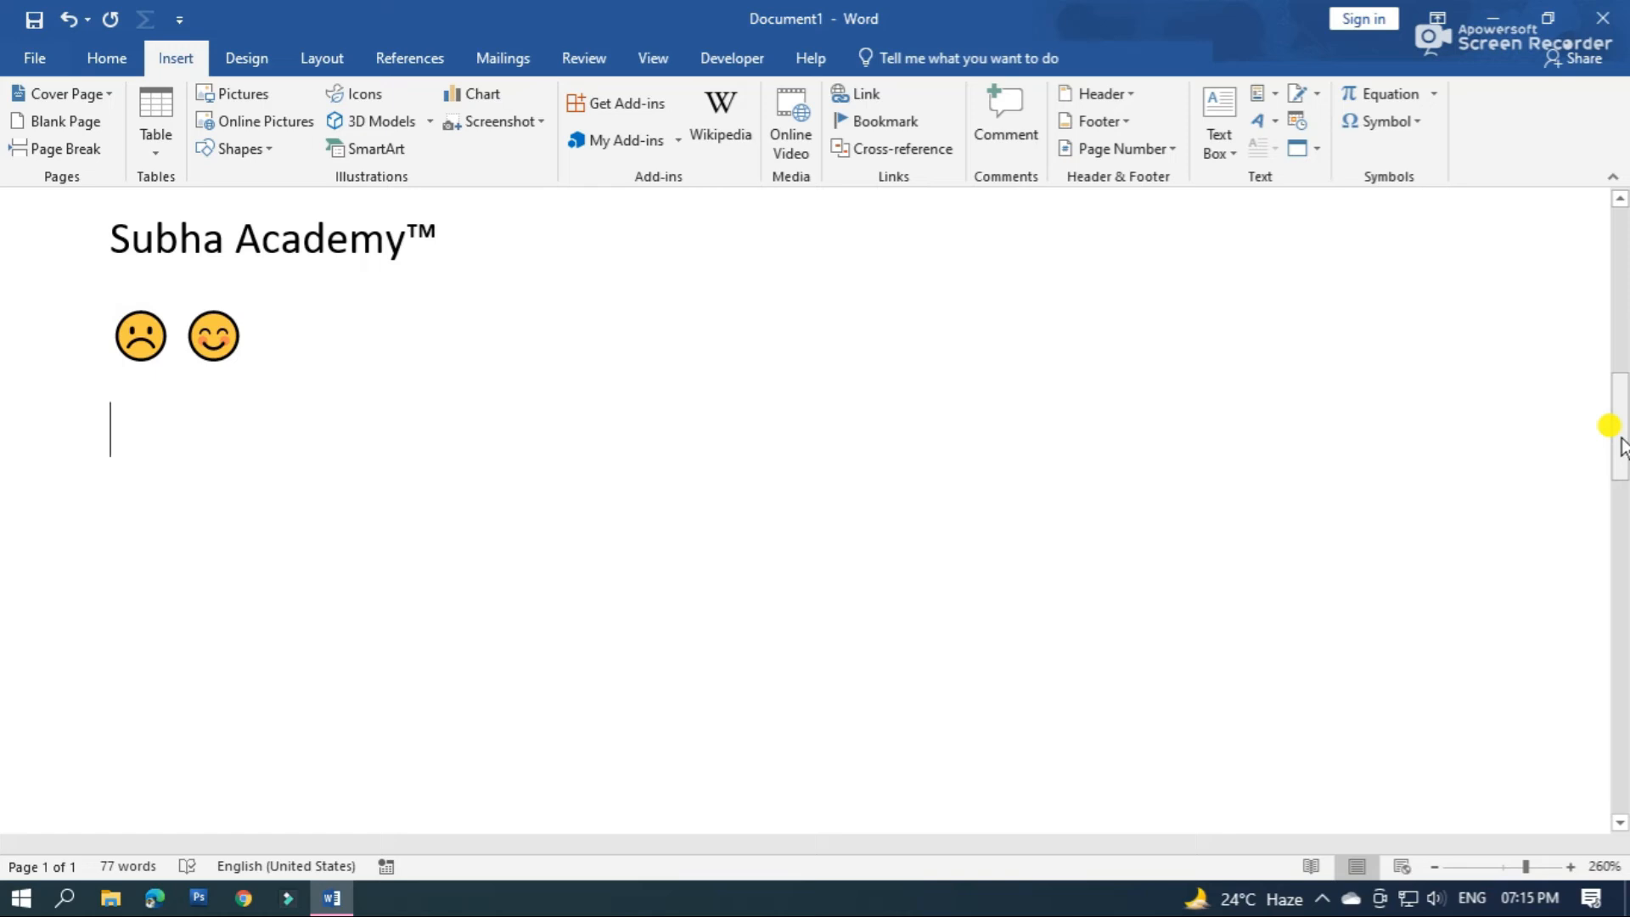
type("<")
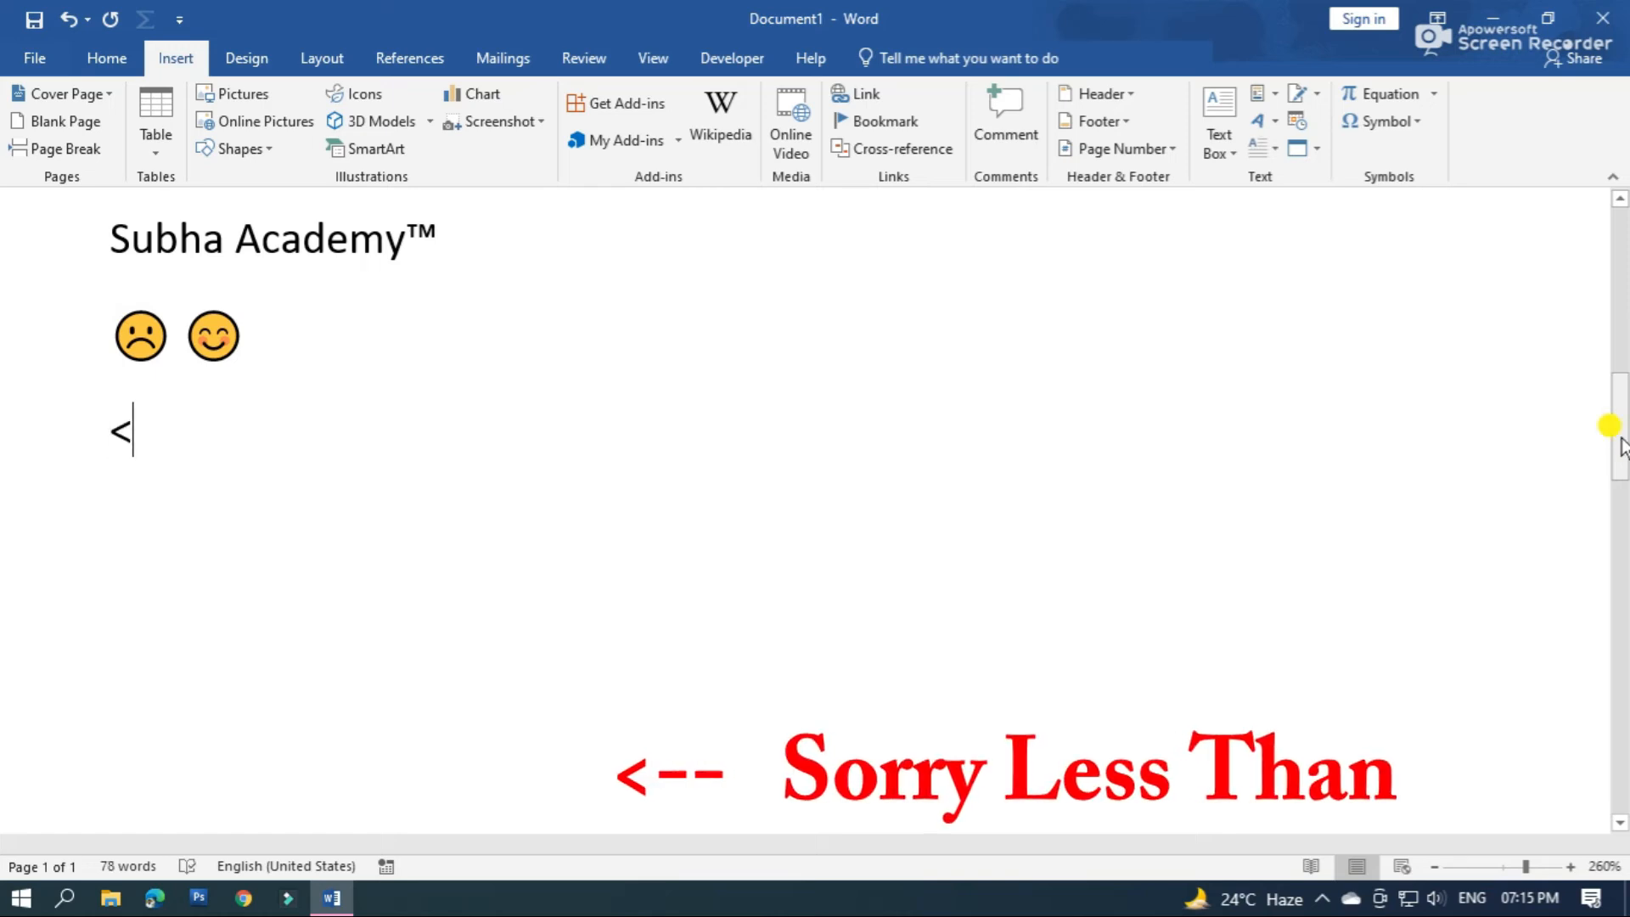
type("--")
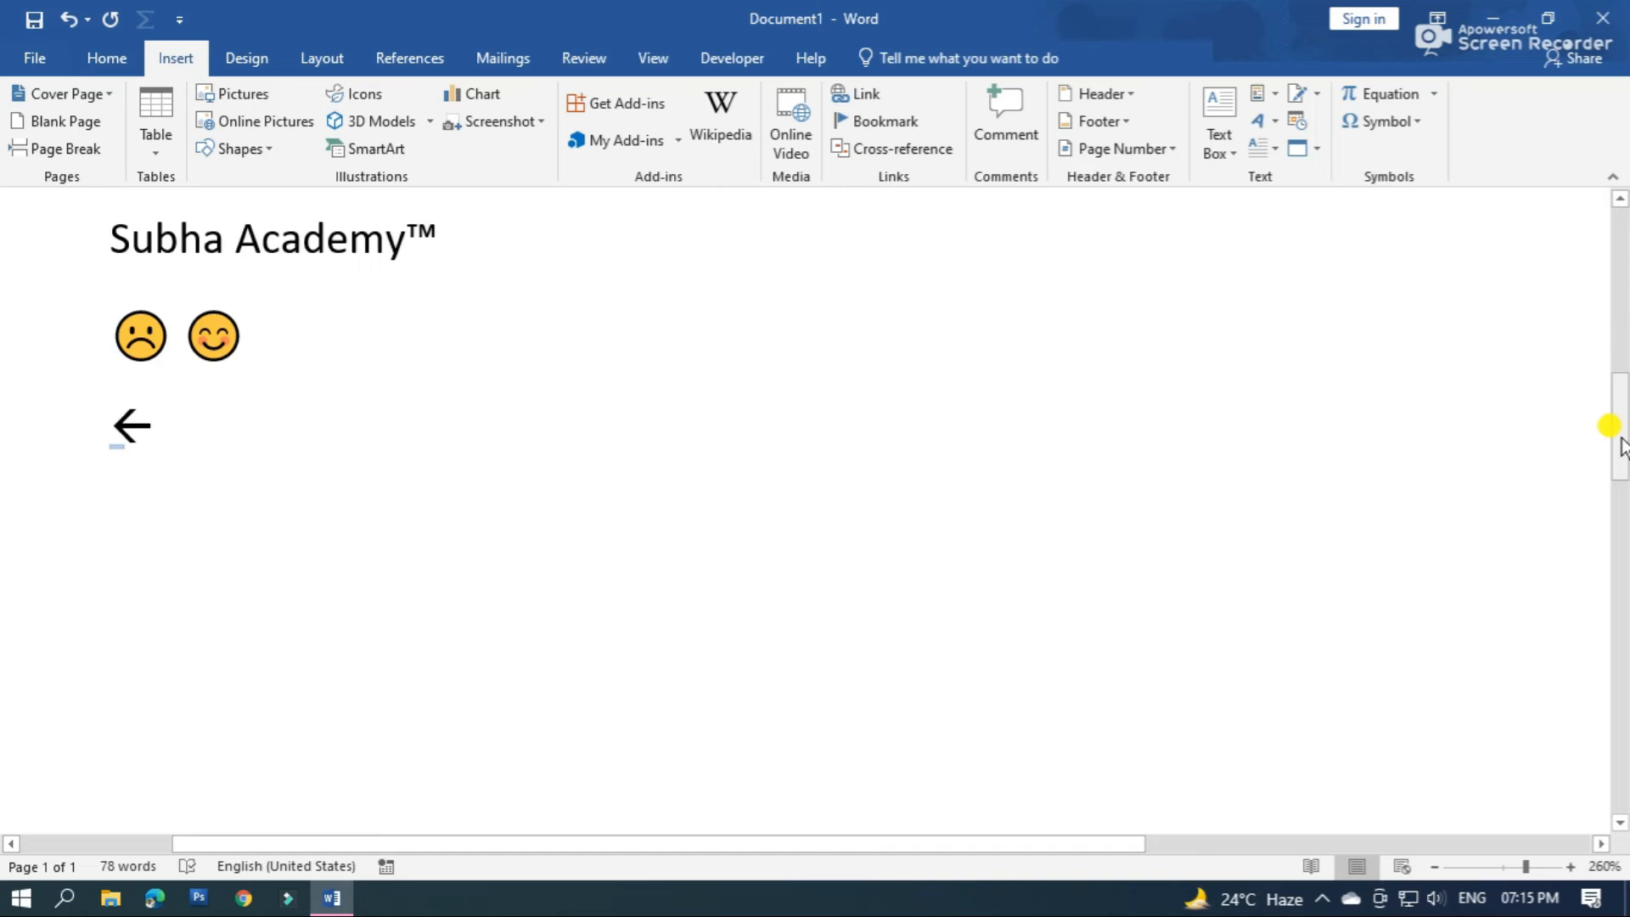
type("--")
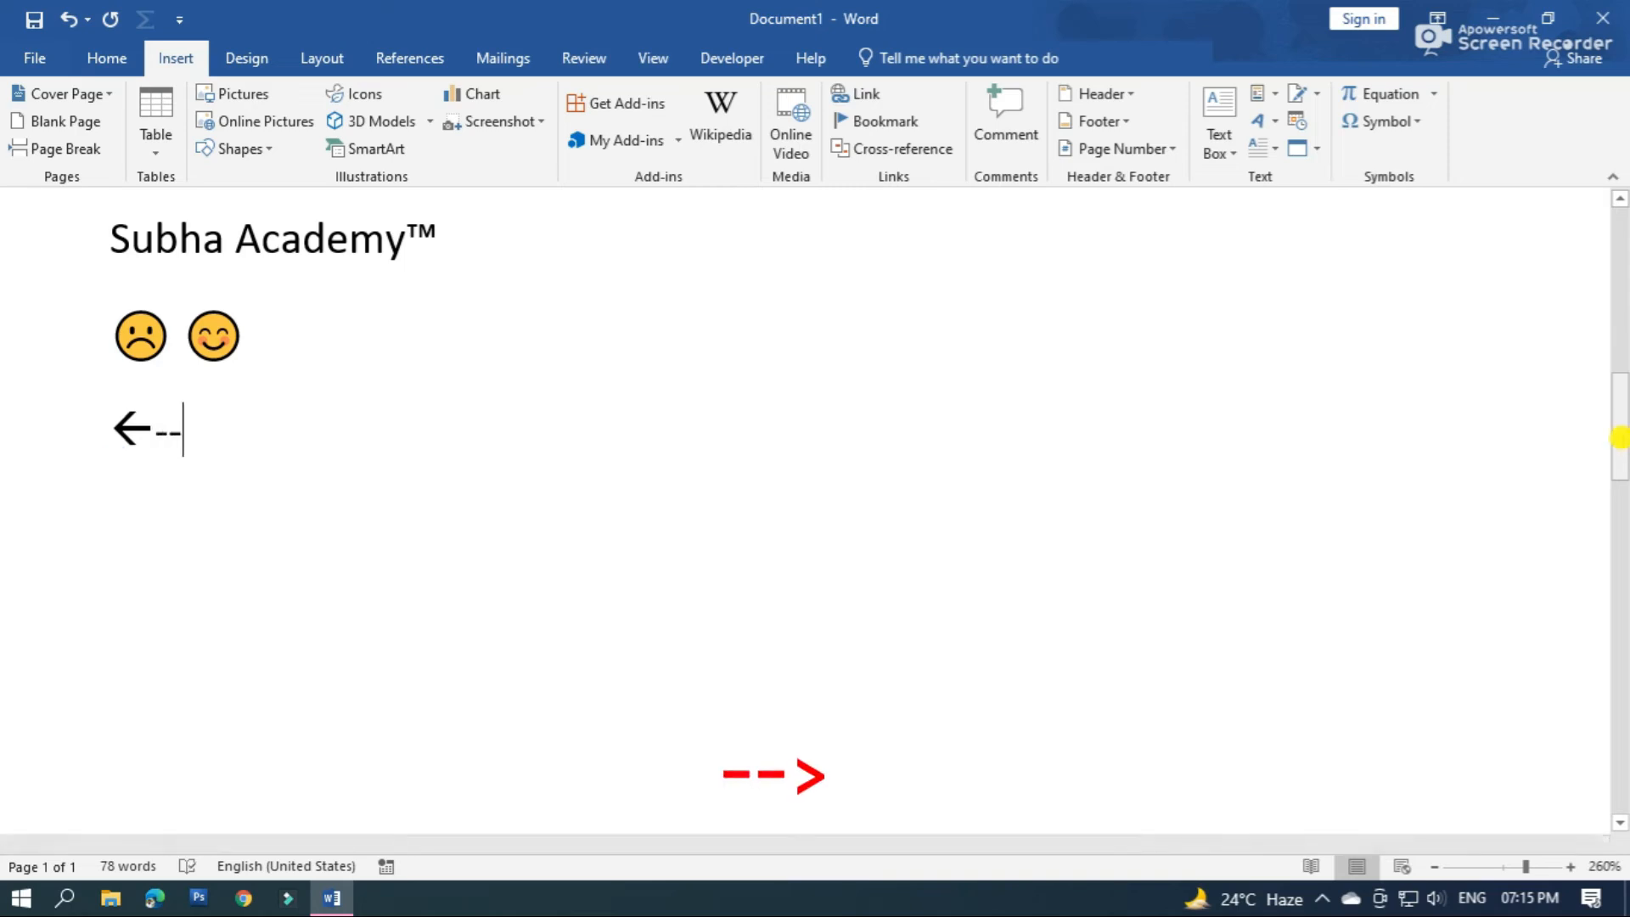
type(">")
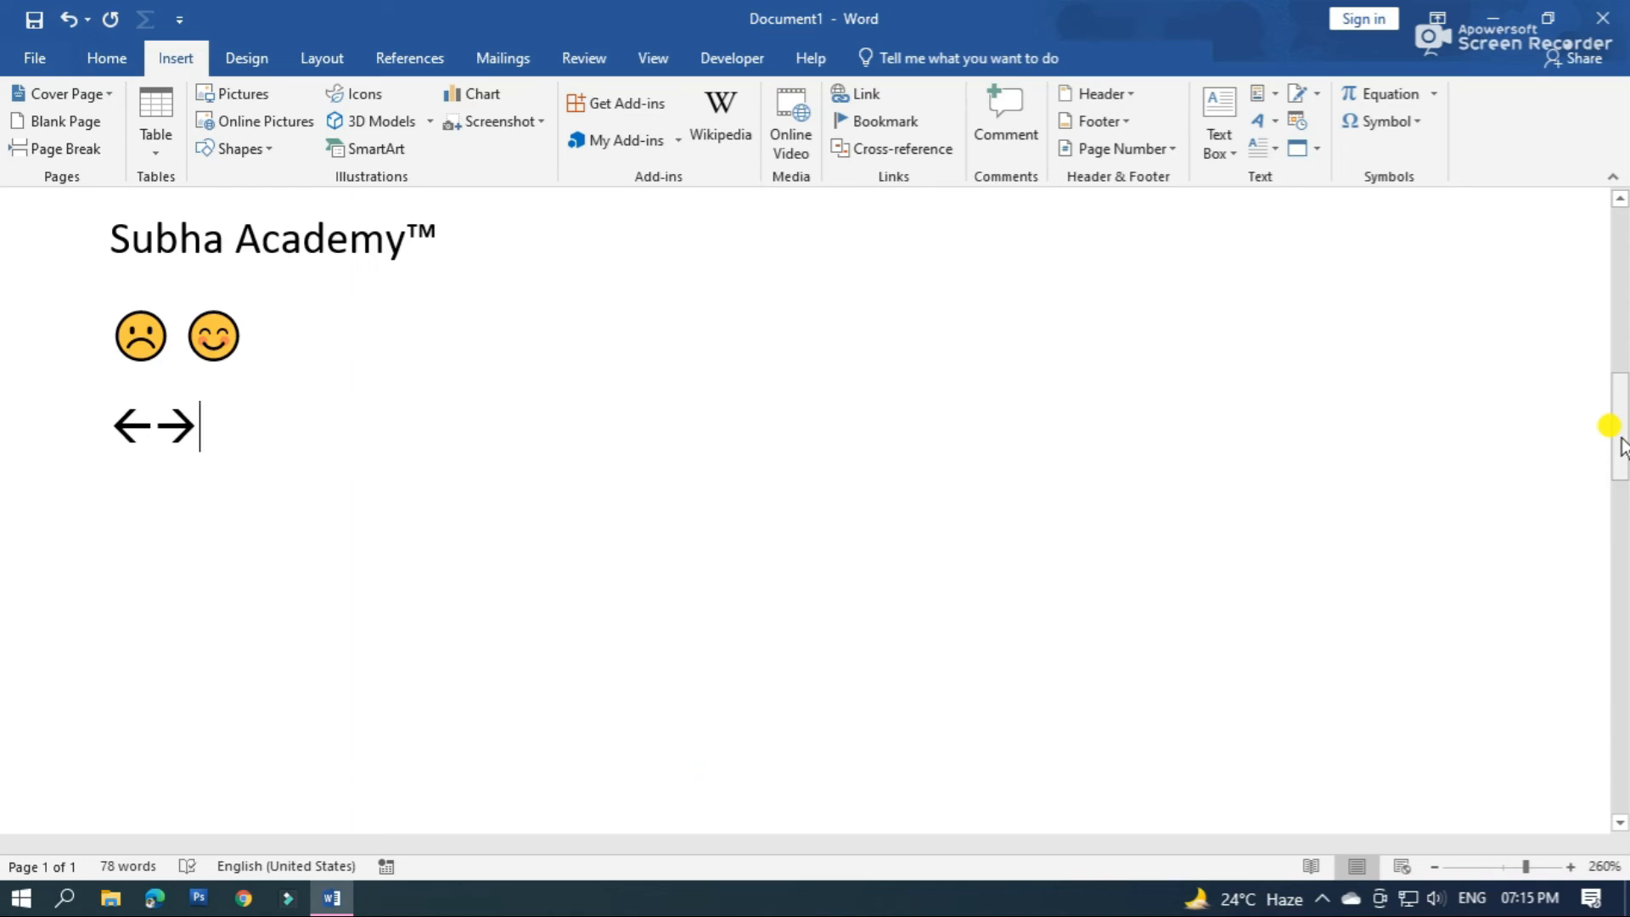
Create a round-bulleted list below the arrows with the items "Dhhhhh" and "Hhhh", and end the list after them
key("Return")
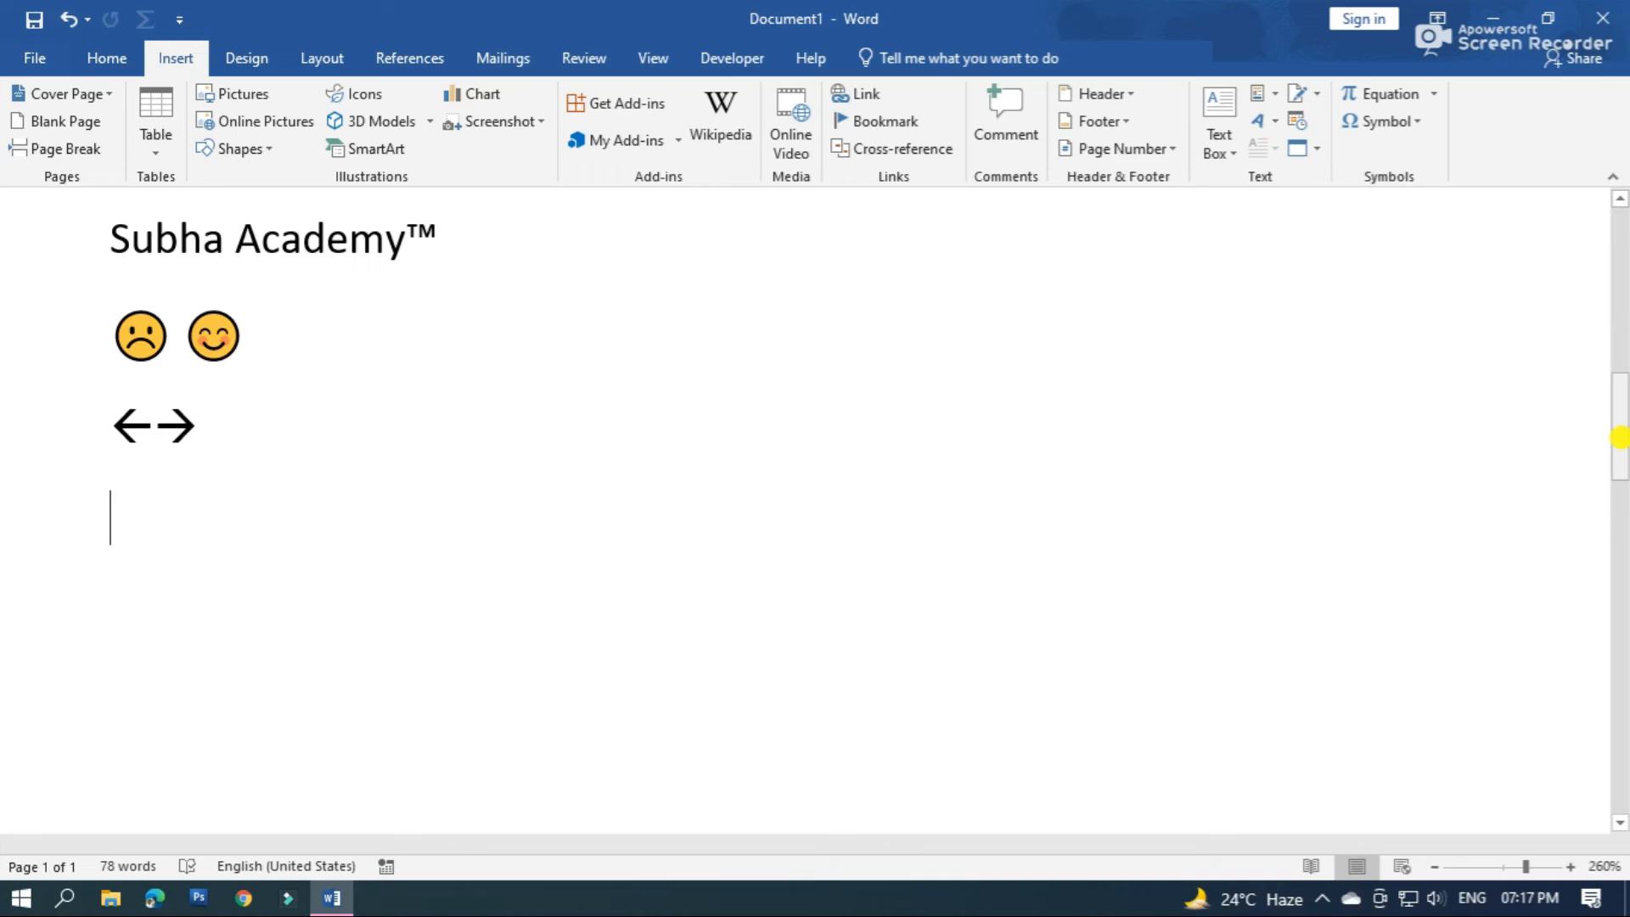
type("*")
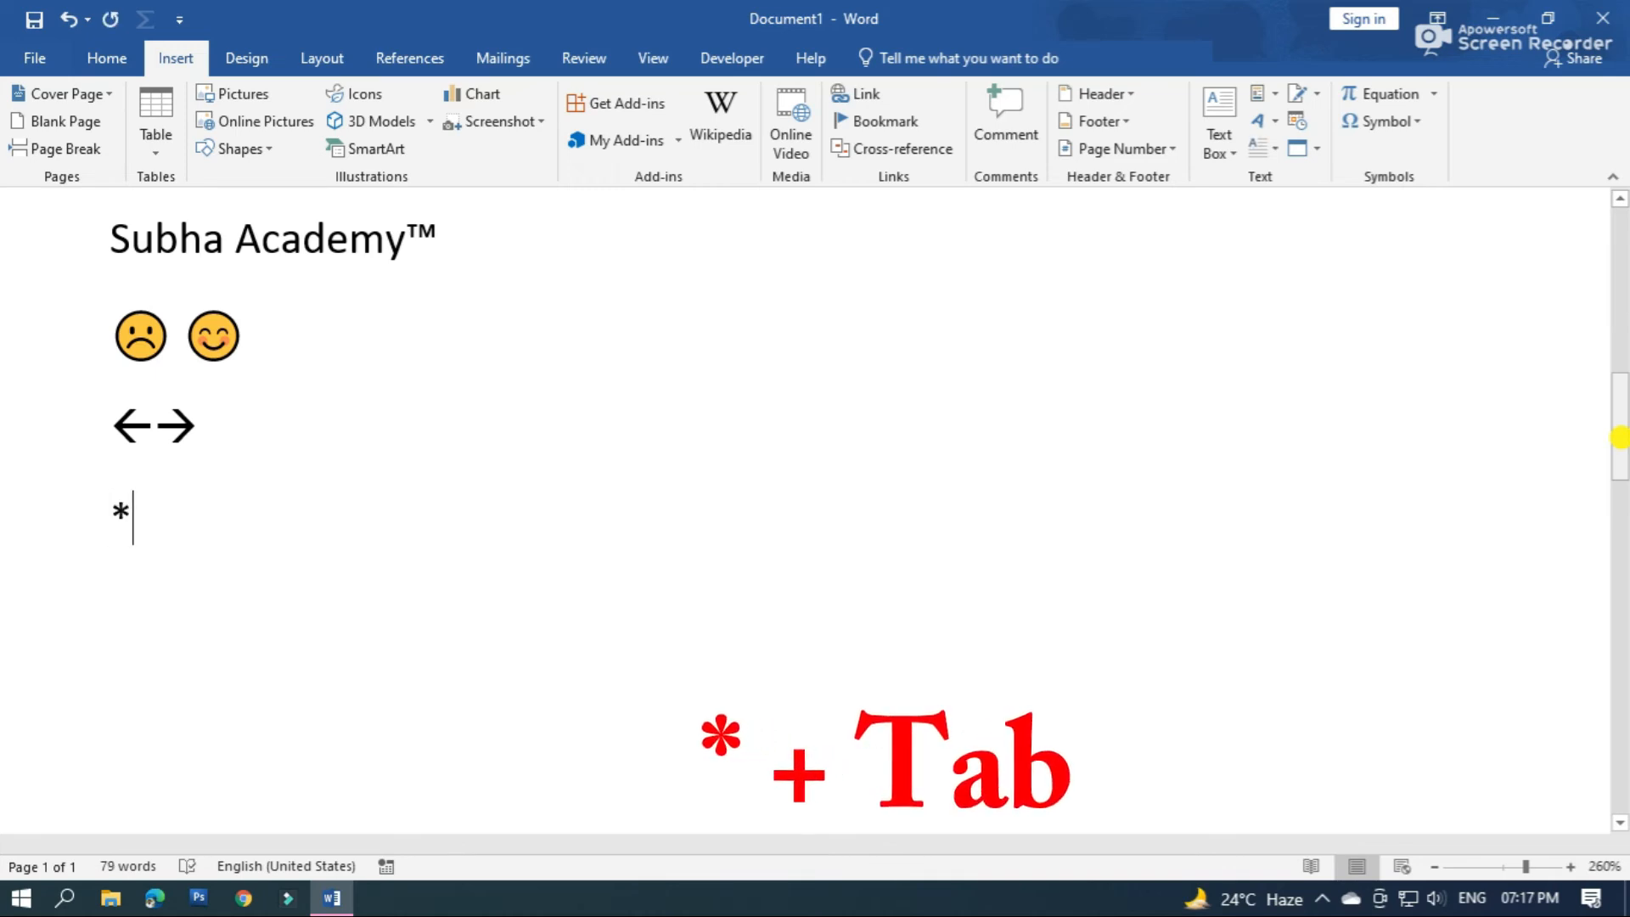
key("Tab")
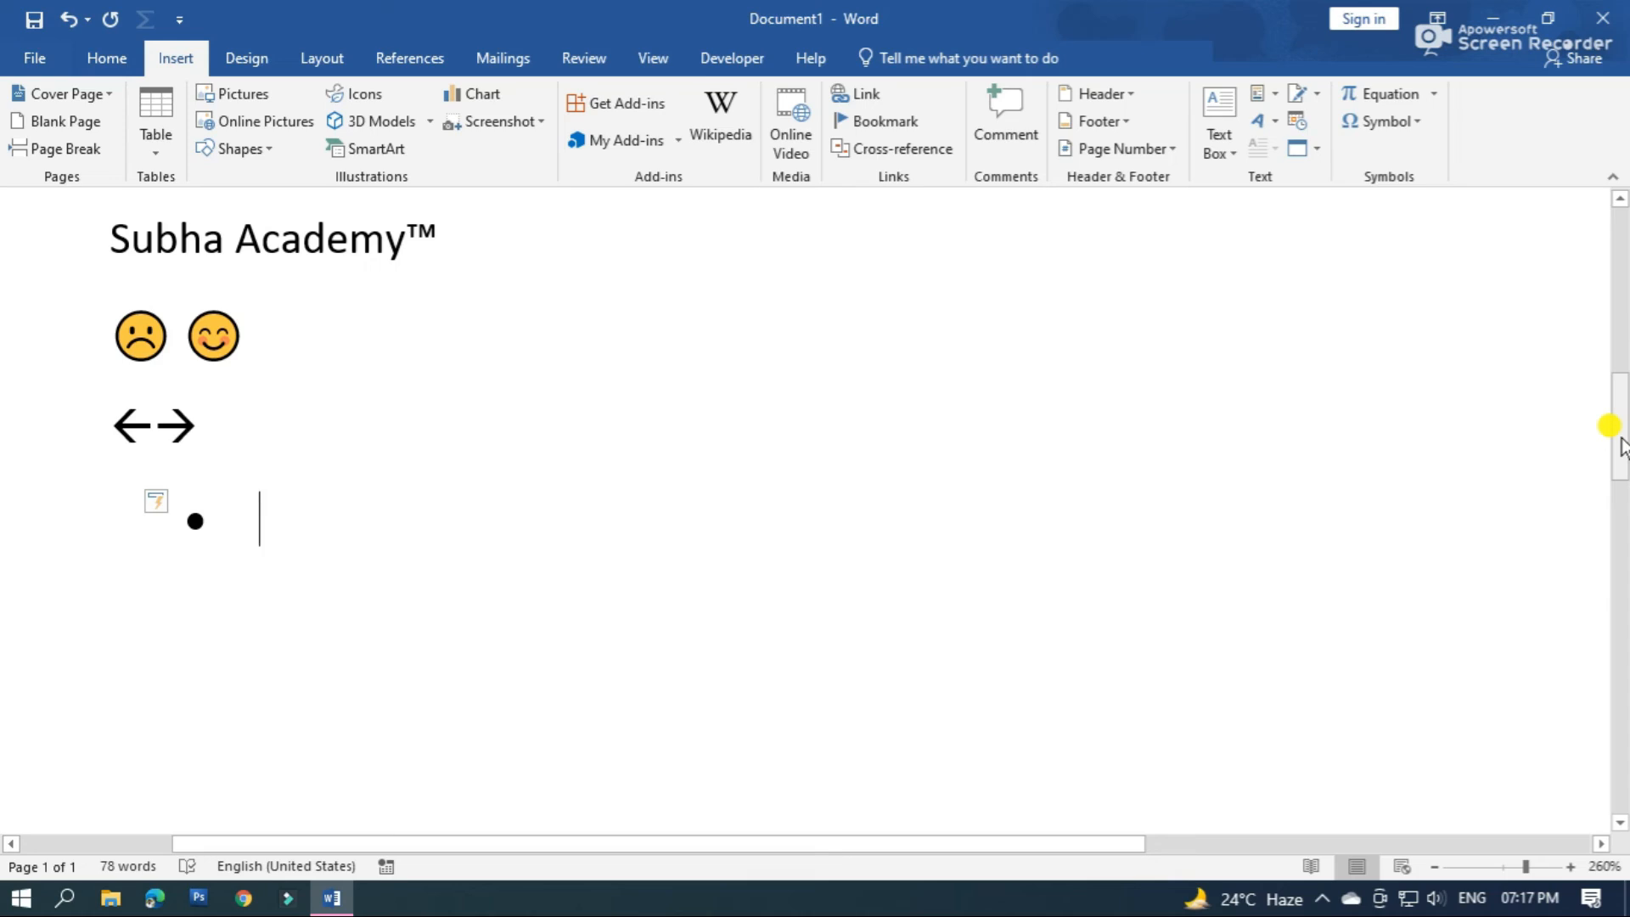
type("dhhhhh")
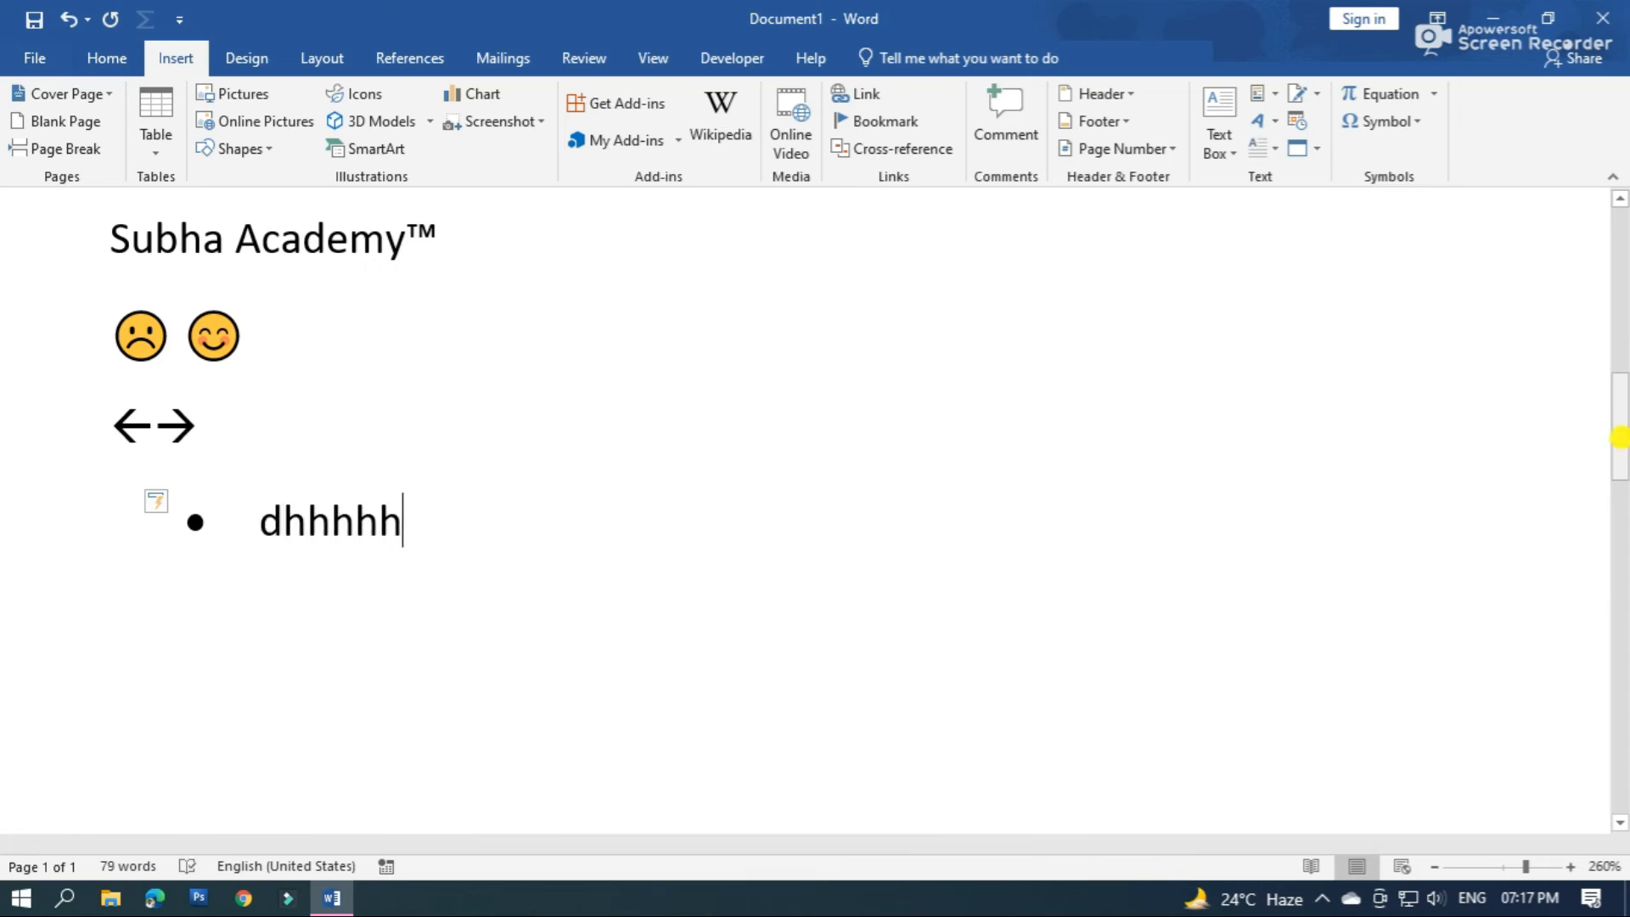
key("Return")
type("hhhh")
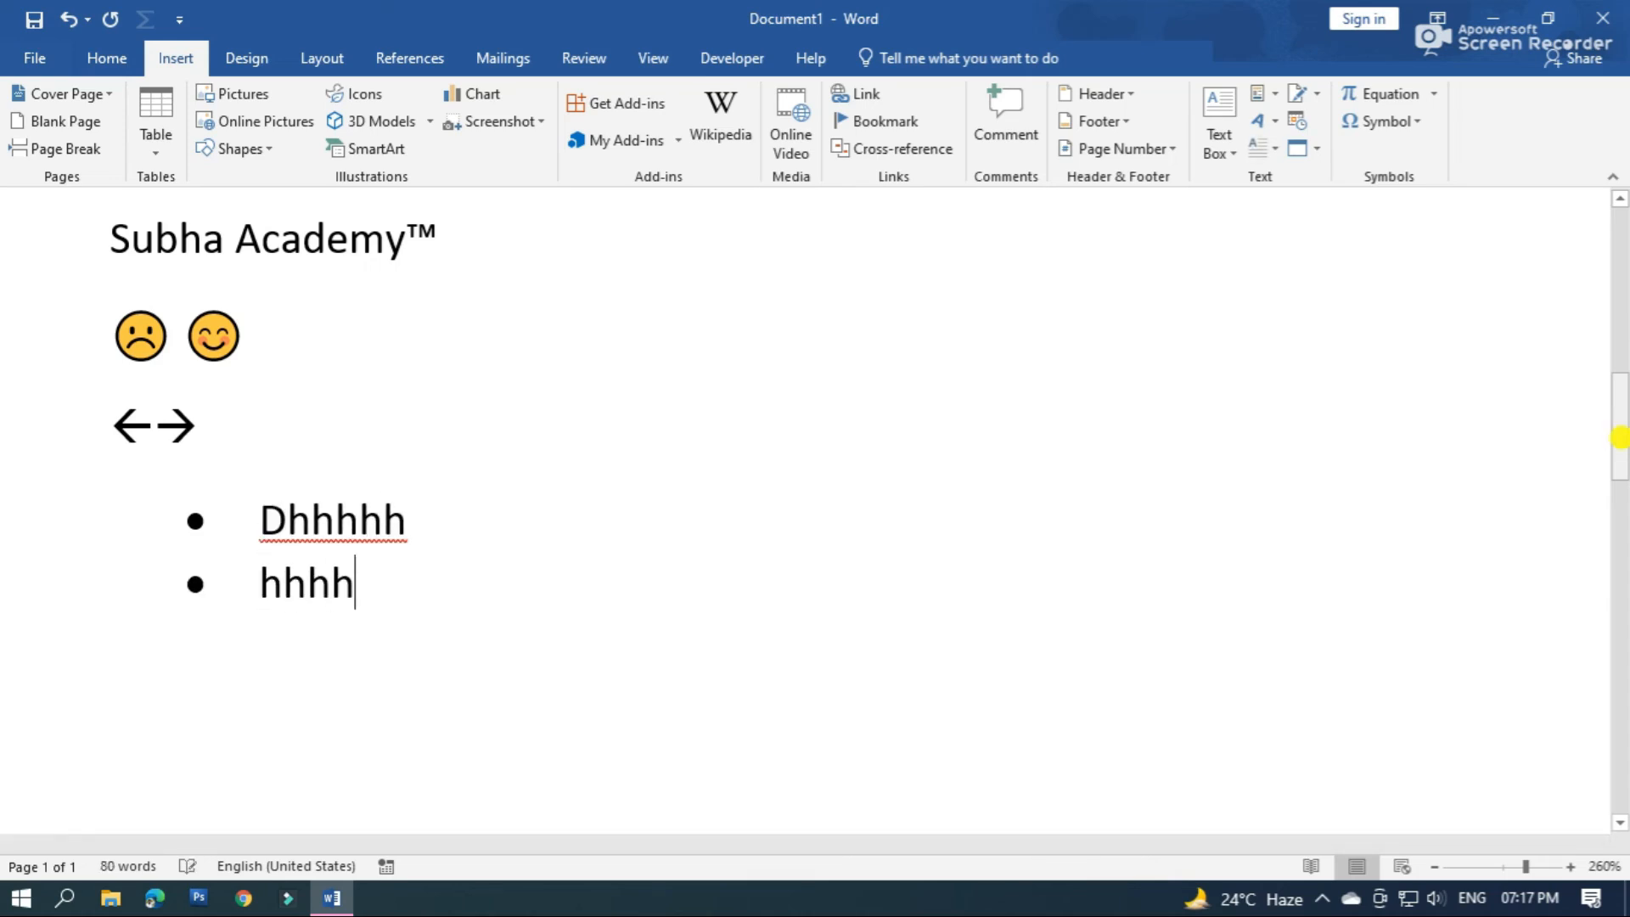
key("Return")
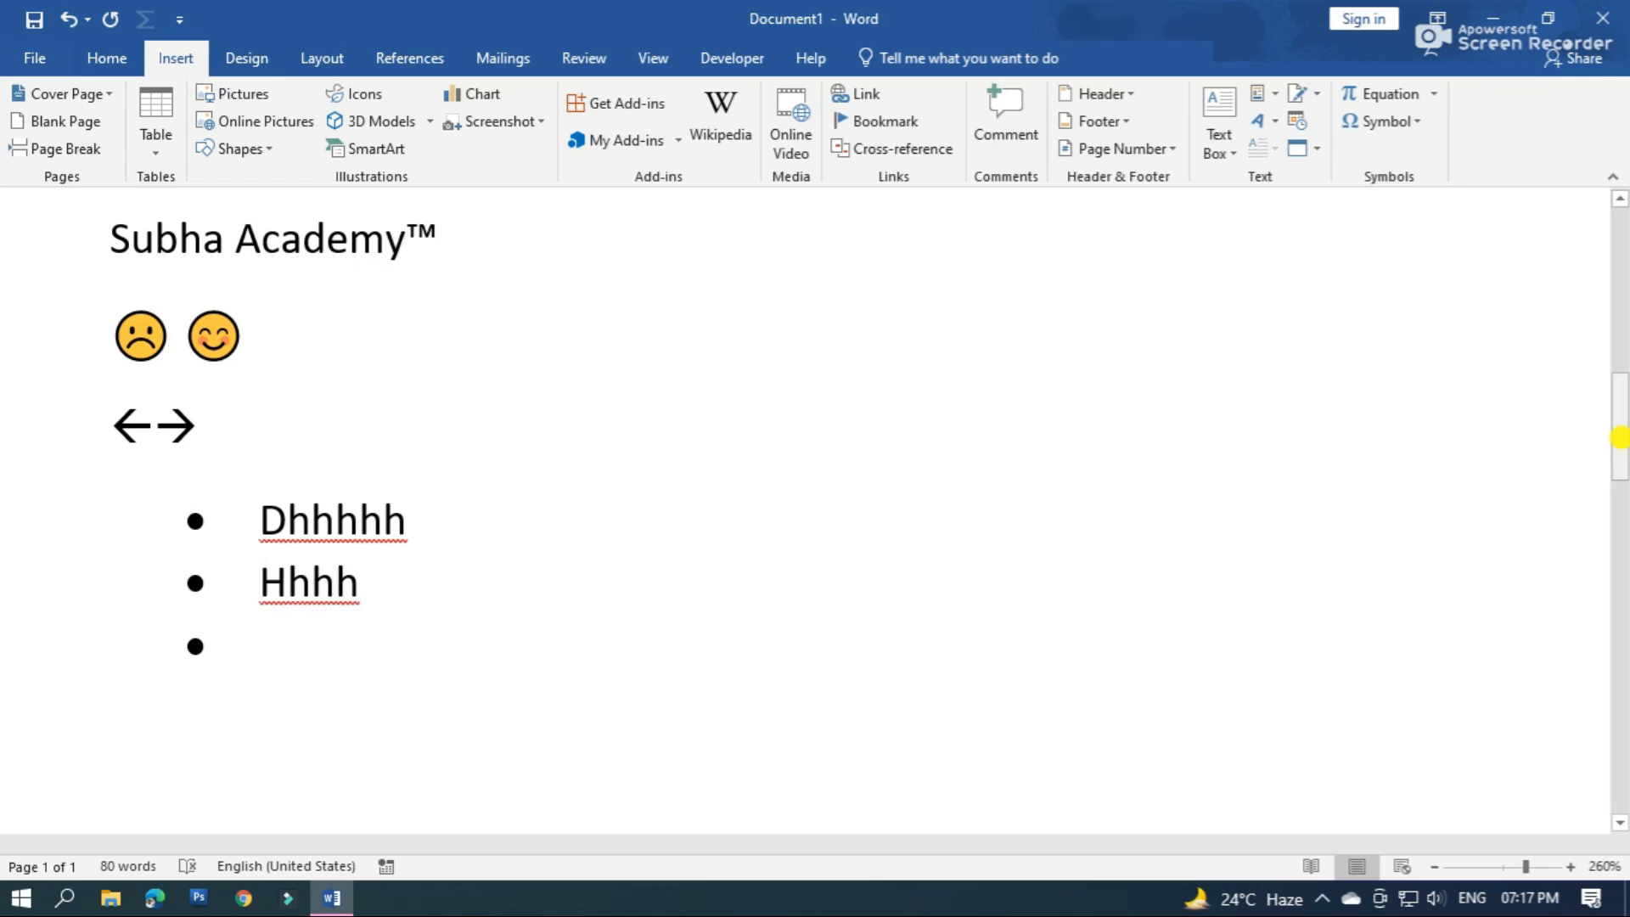
key("Return")
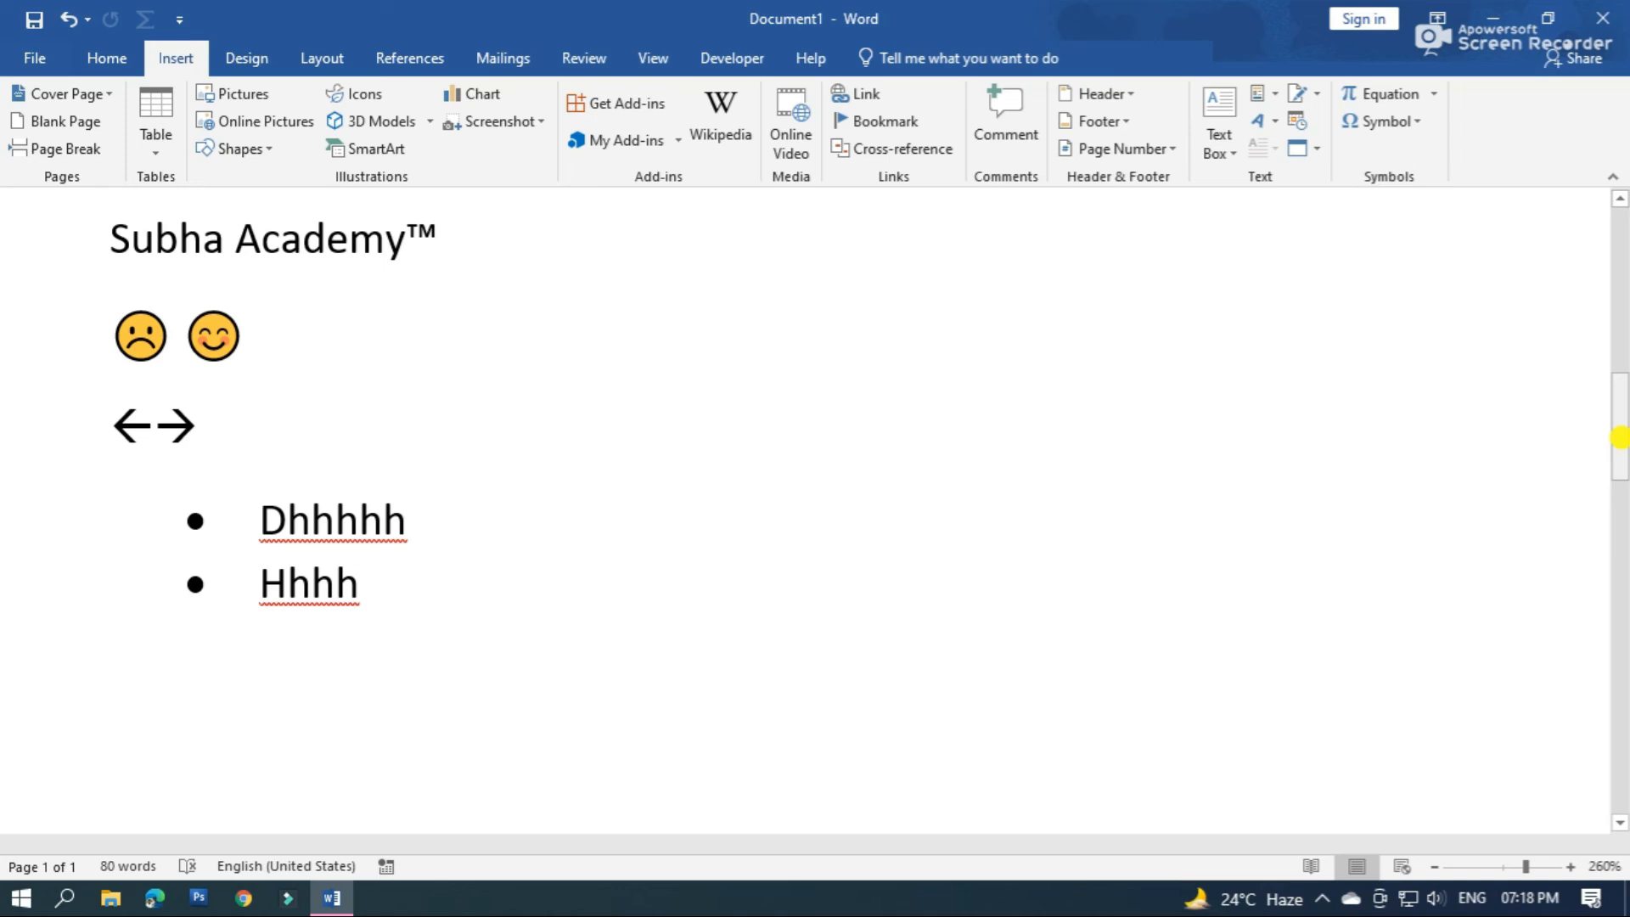
Create an arrowhead-bulleted list below the round bullets with the items "Gghhhh" and "Yyyuuu", leaving no empty bullet at the end
type(">")
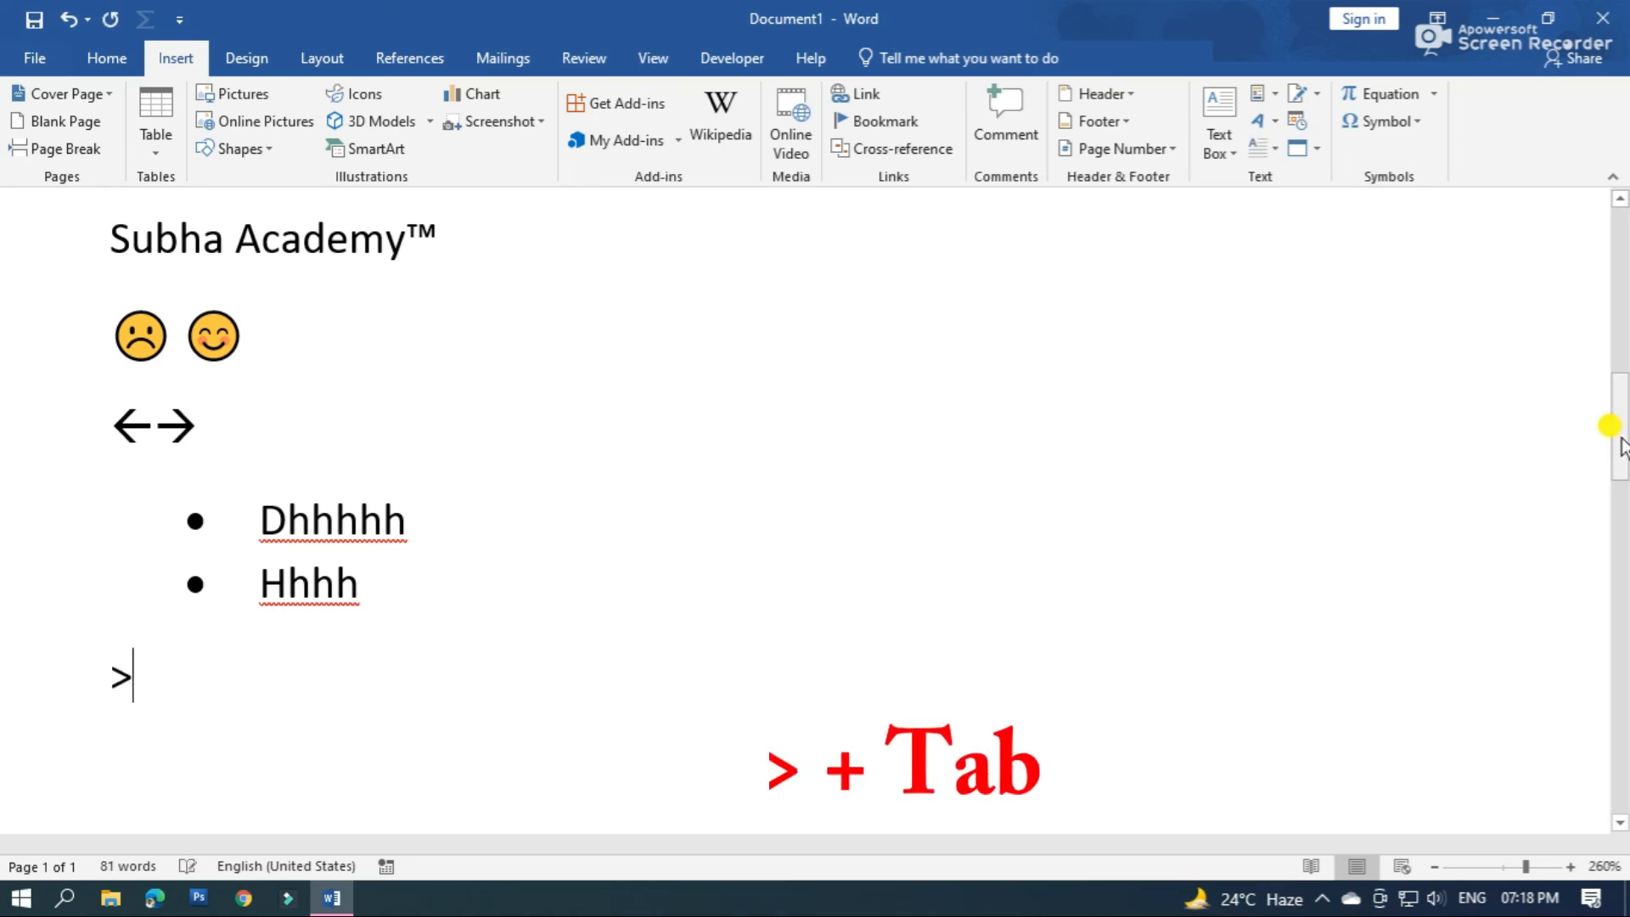
key("Tab")
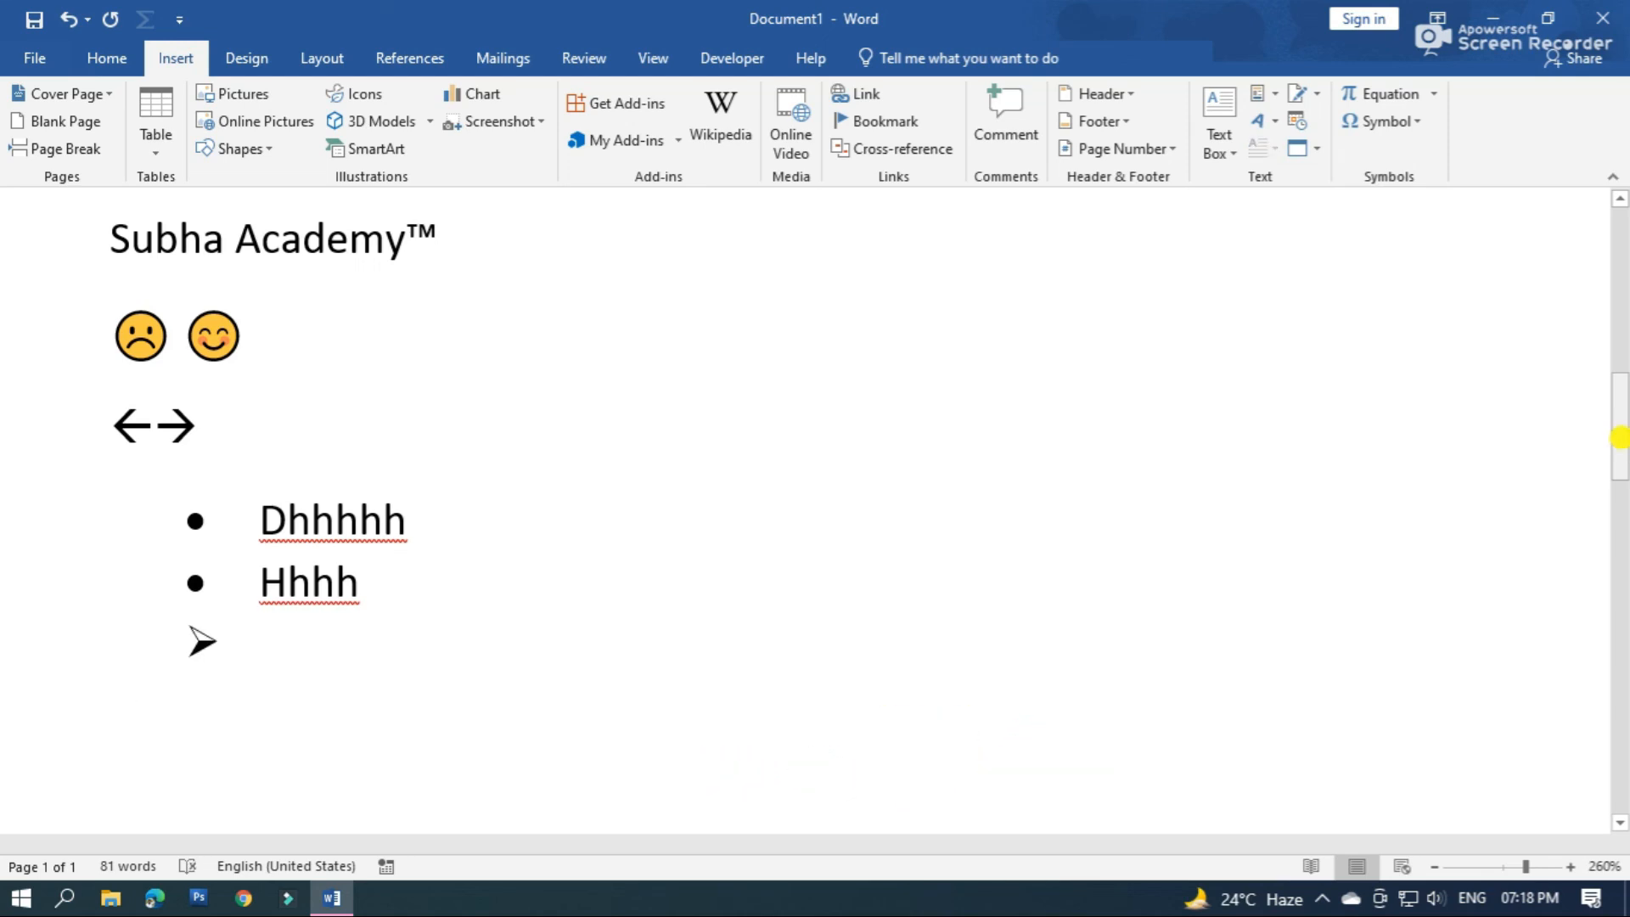
type("gghhhh")
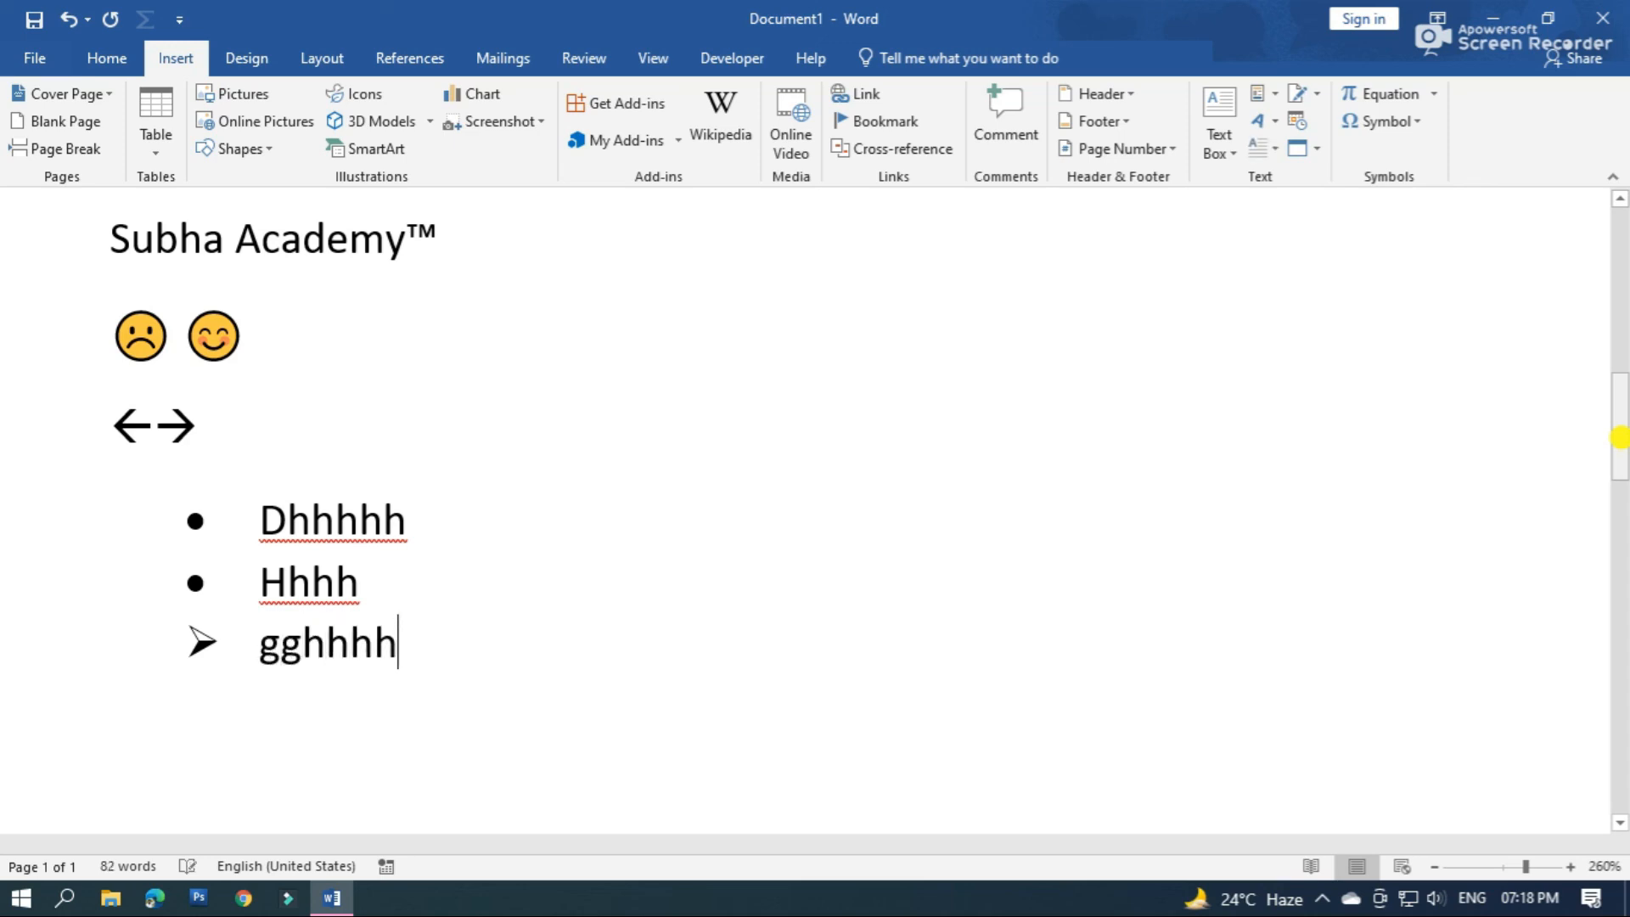
key("Return")
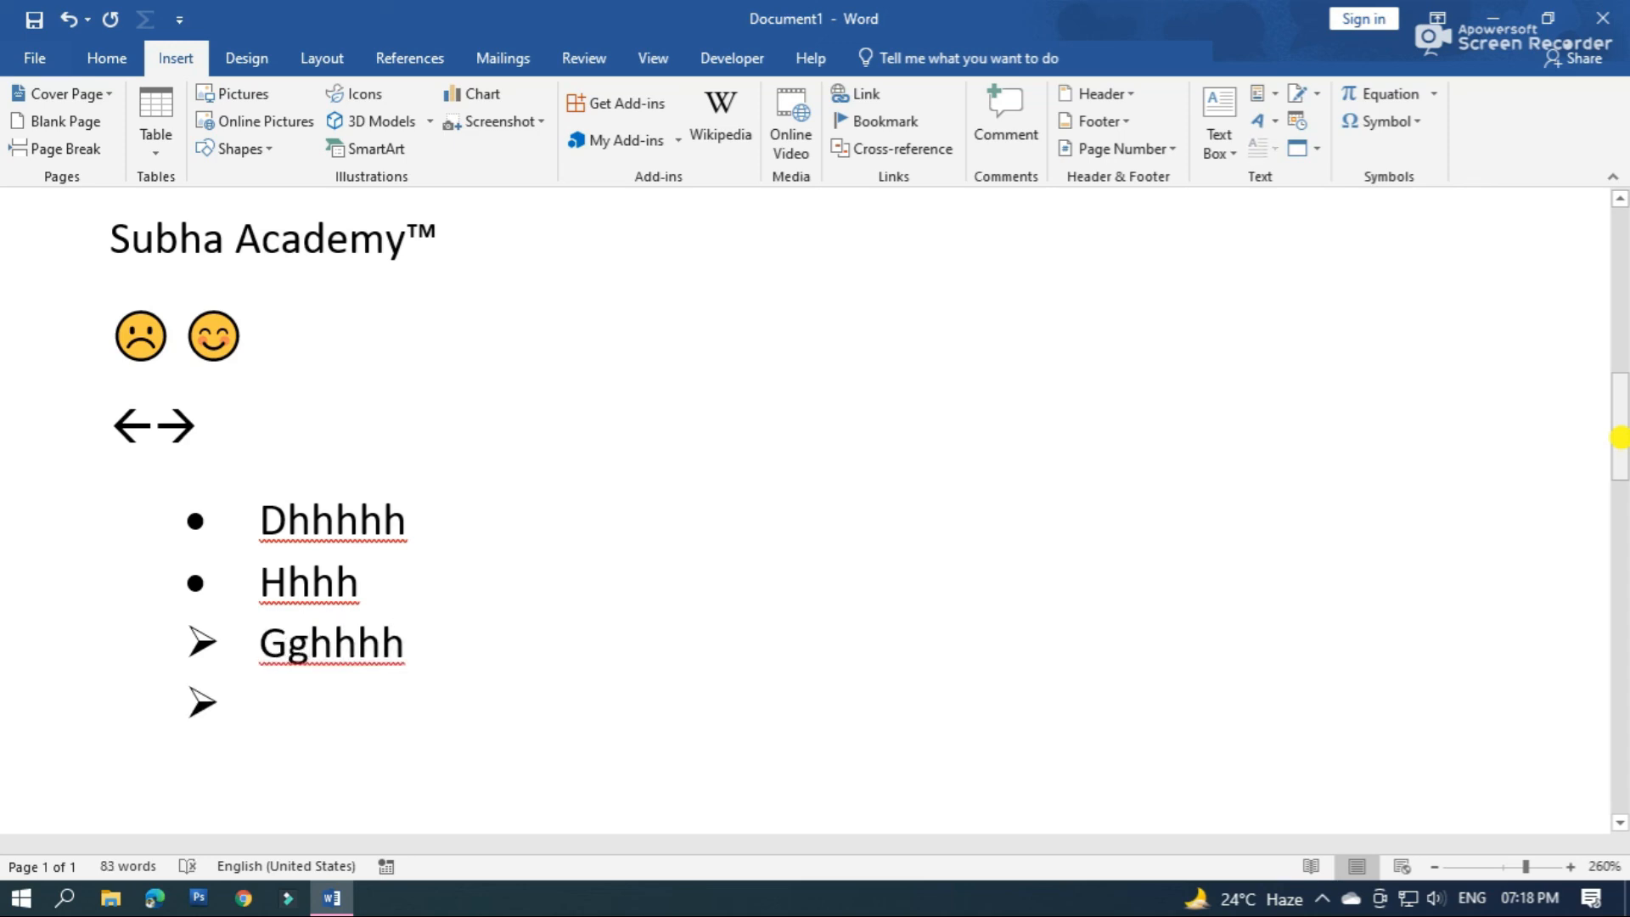
type("yyyuuu")
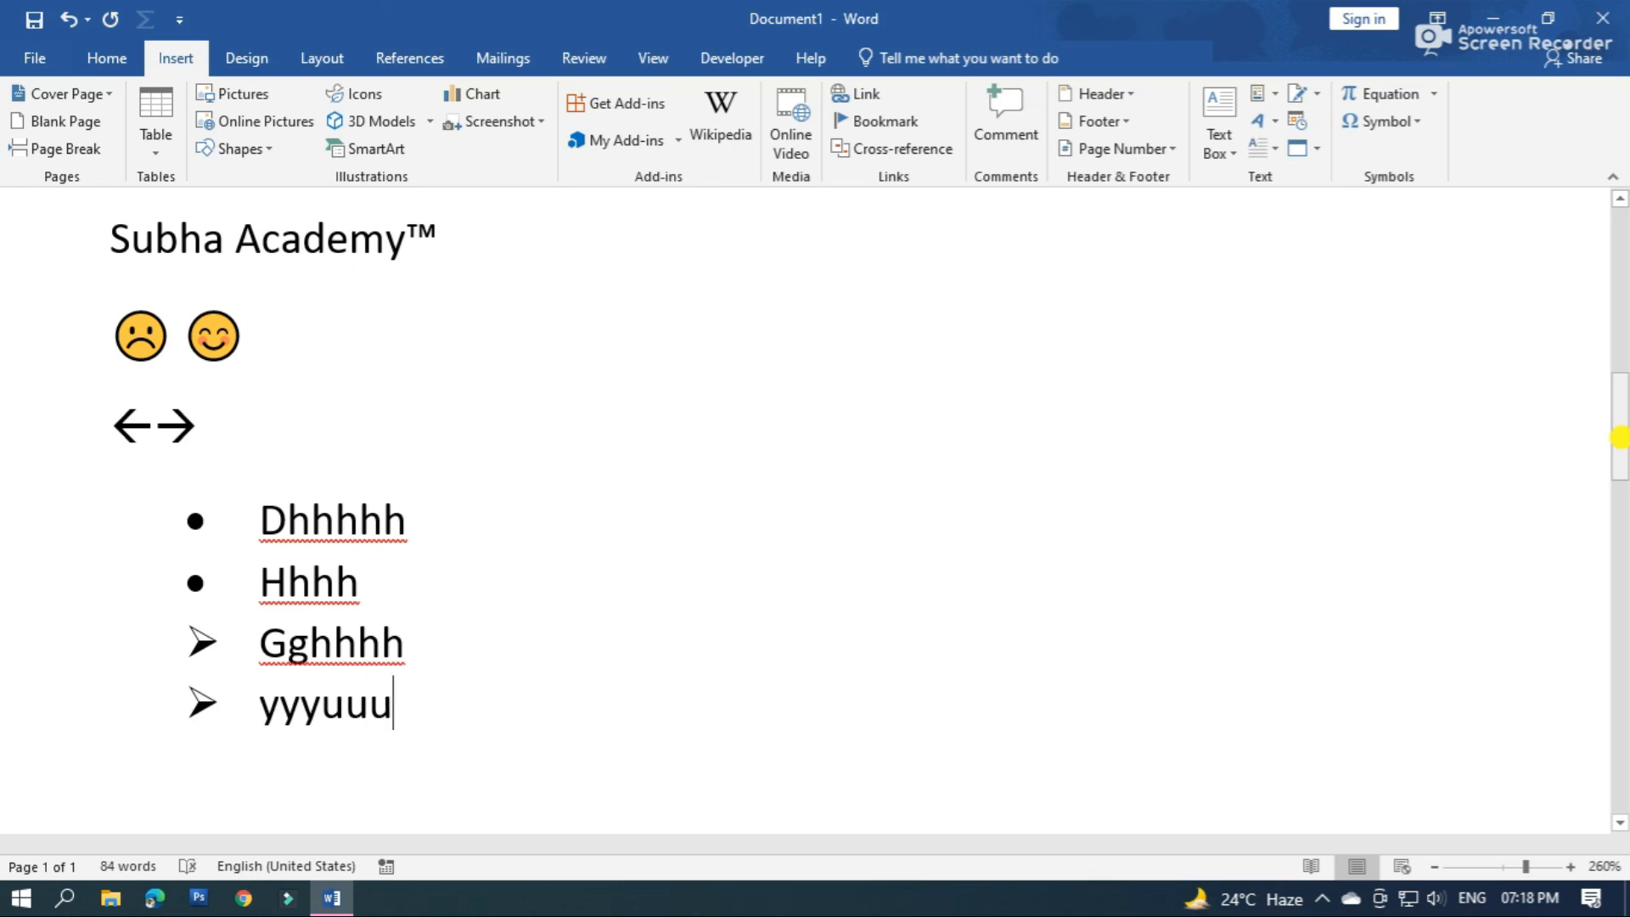
key("Return")
key("BackSpace")
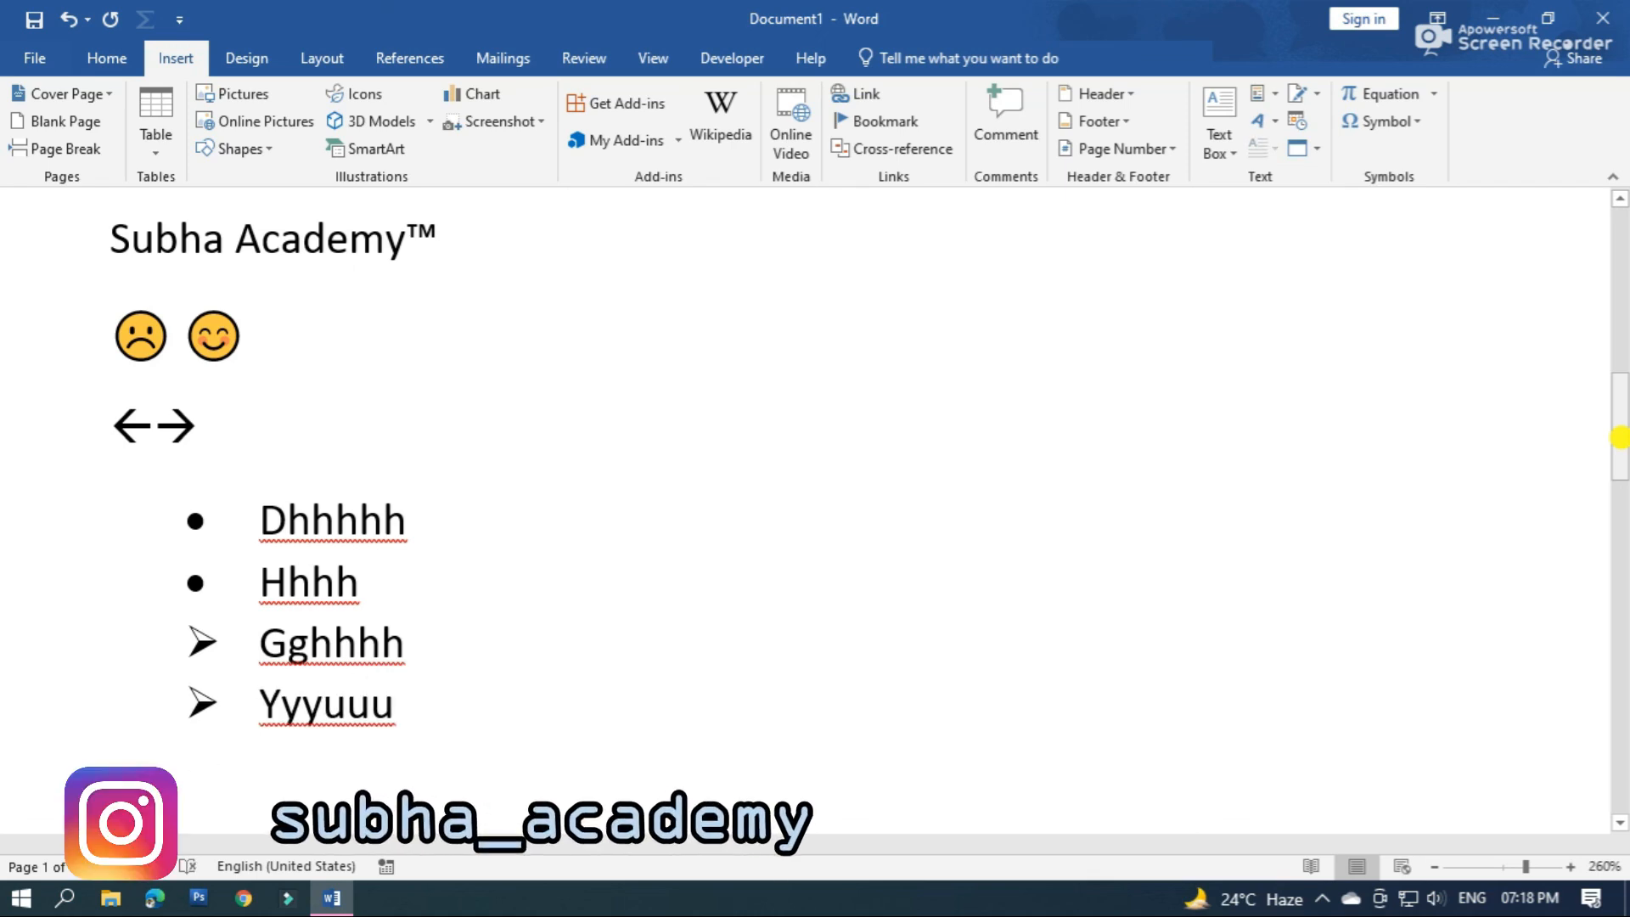